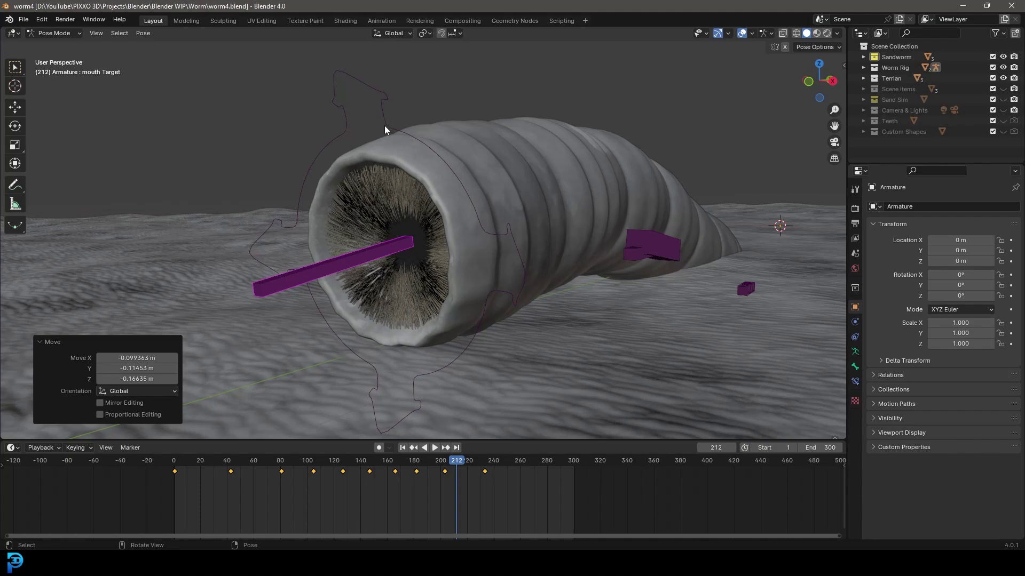
- Rotate the Head Target bone freely with a trackball rotation of about 7.45° and -4.58°
key(r)
key(r)
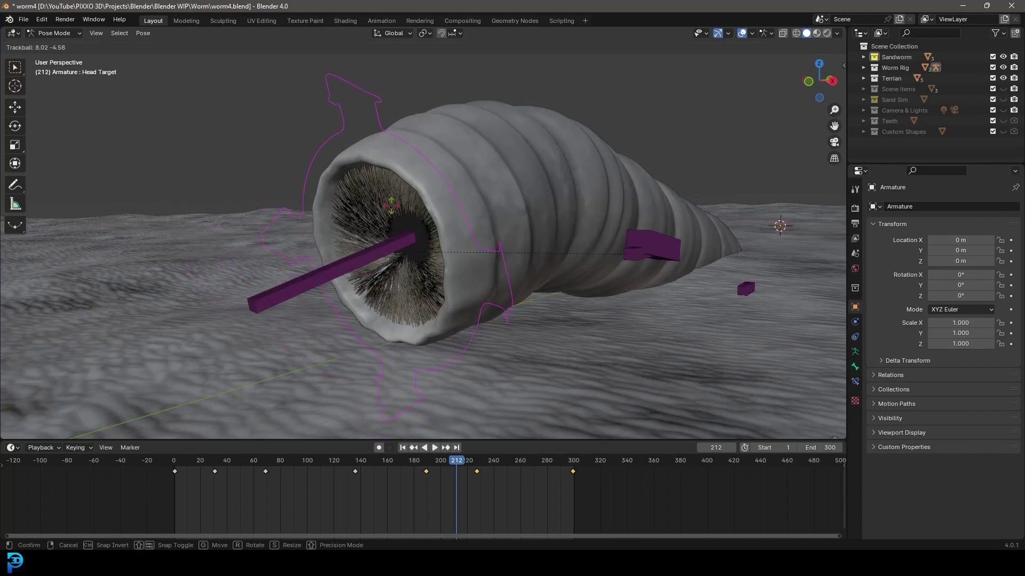
click(353, 214)
middle_drag(352, 213, 445, 223)
scroll(346, 268, up, 5)
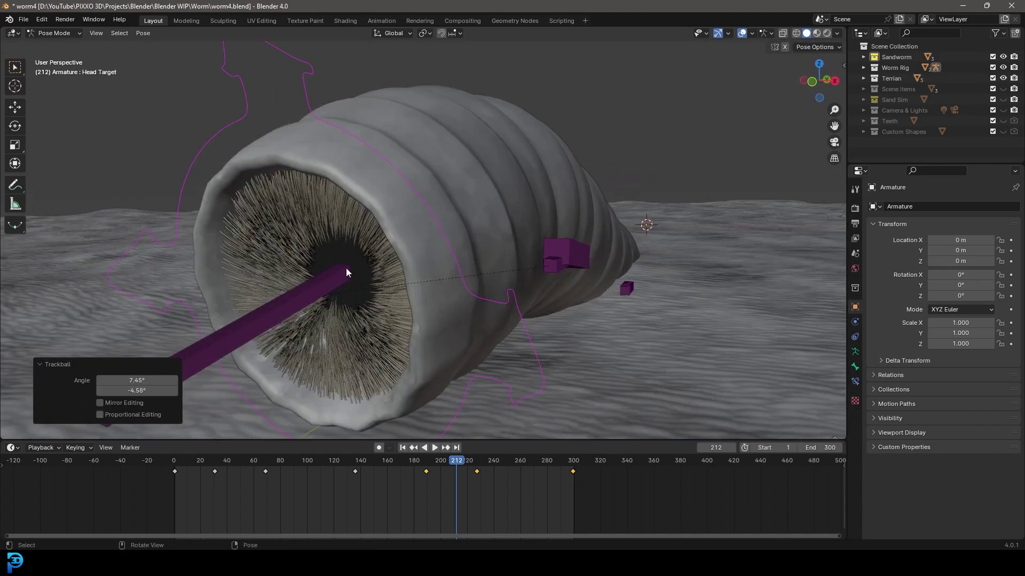
- Move the mouth Target bone by about 0.23 m in X, 0.11 m in Y and 0.08 m in Z
scroll(334, 277, down, 5)
click(342, 275)
key(g)
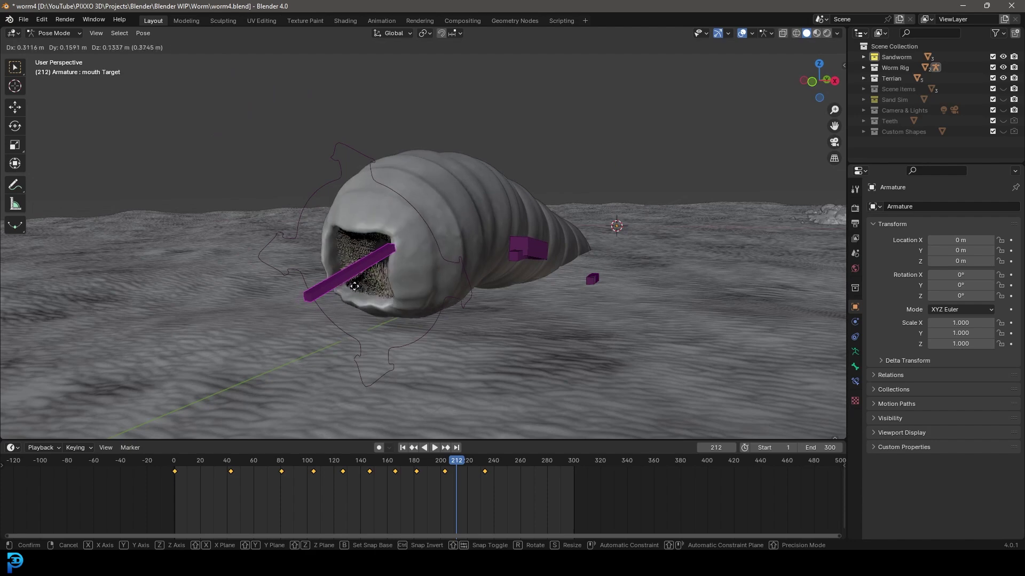
click(357, 284)
scroll(377, 193, up, 3)
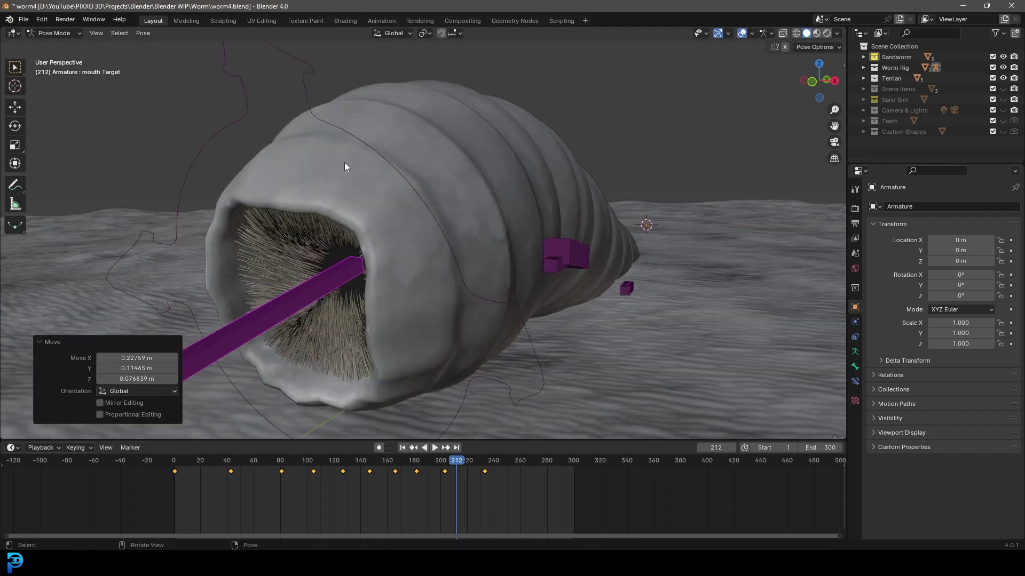
click(303, 75)
scroll(347, 153, down, 2)
scroll(373, 144, up, 2)
key(r)
key(r)
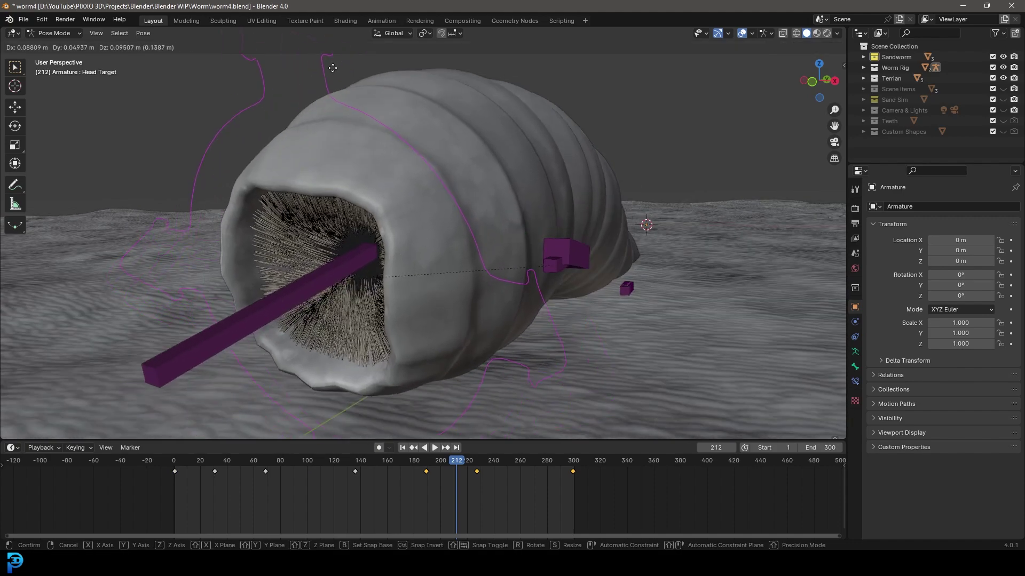
right_click(412, 200)
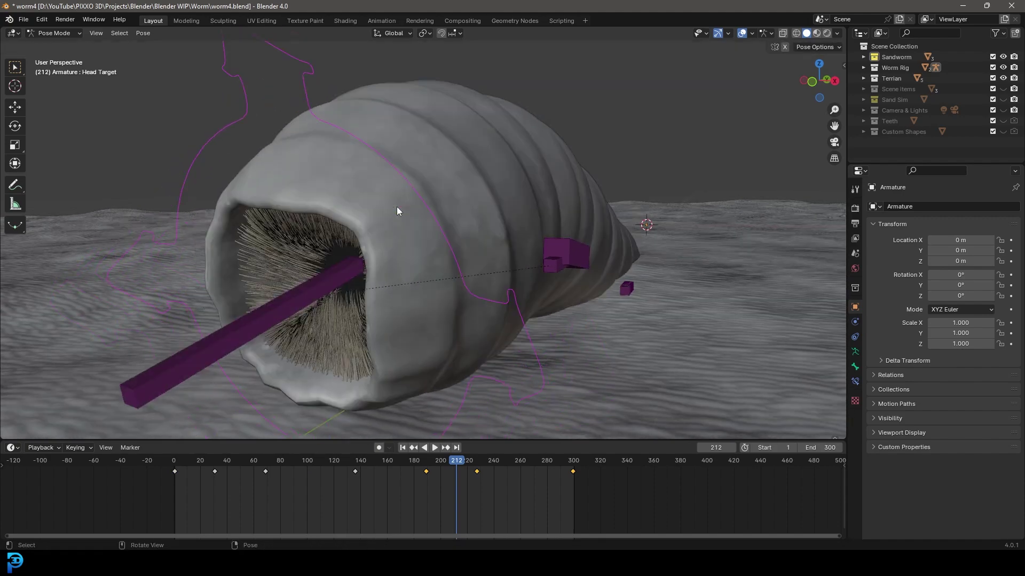
- Move the mouth Target bone by about -0.21, -0.11, -0.10 m in XYZ, and again by about 0.21, 0.12, -0.08 m
click(307, 297)
key(g)
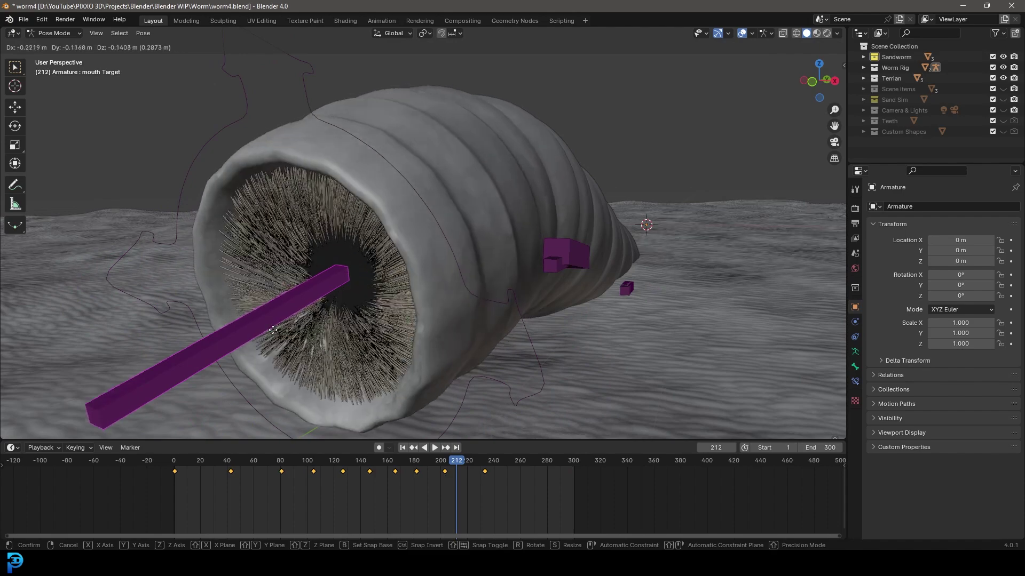
click(280, 321)
scroll(325, 281, down, 1)
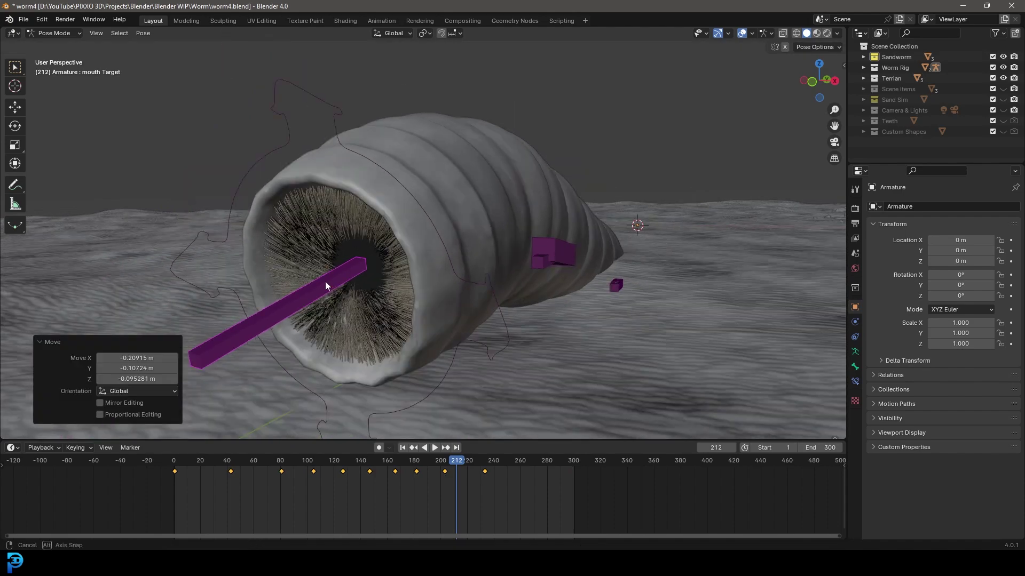
middle_drag(325, 280, 318, 282)
key(g)
click(354, 293)
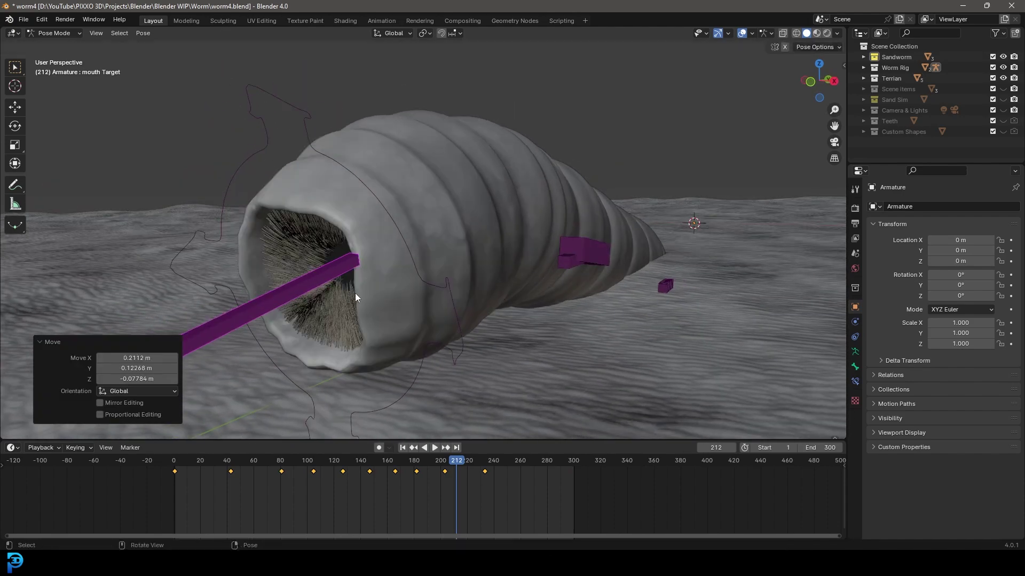
- Select the Mid Target bone and examine the posed worm's body and mouth from several angles
click(595, 250)
middle_drag(596, 249, 552, 250)
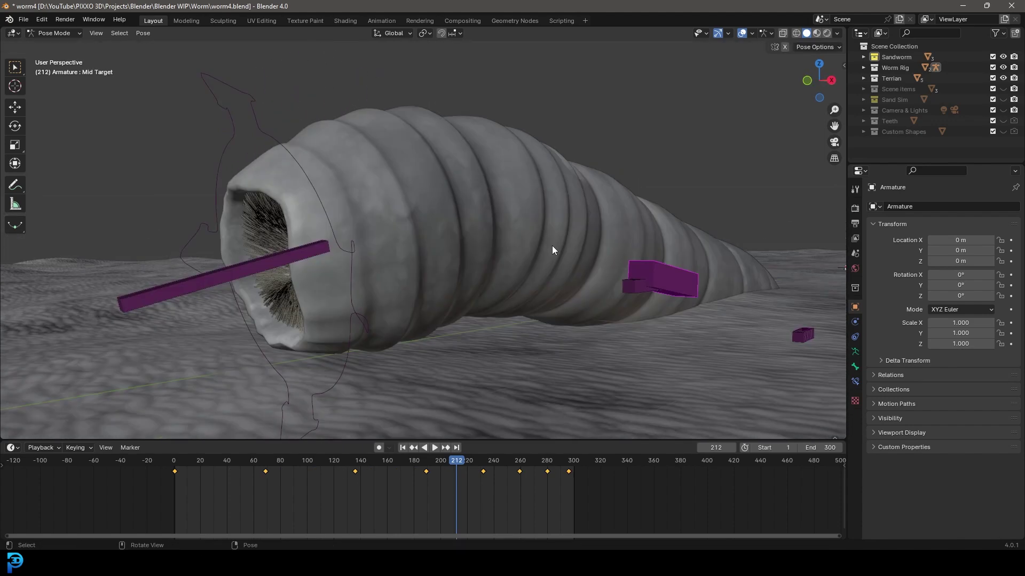
scroll(388, 236, down, 3)
scroll(389, 236, up, 2)
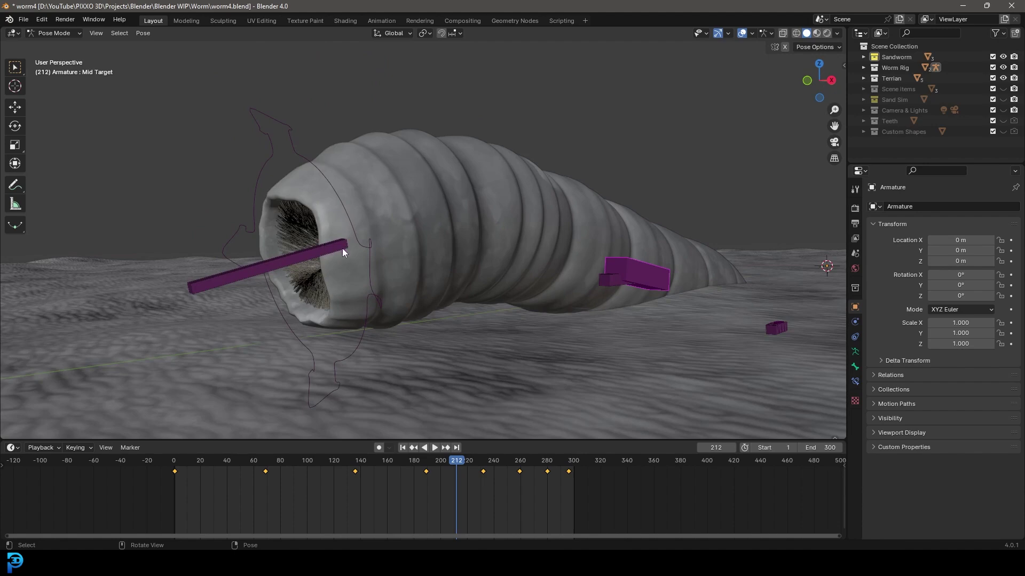
middle_drag(344, 249, 285, 186)
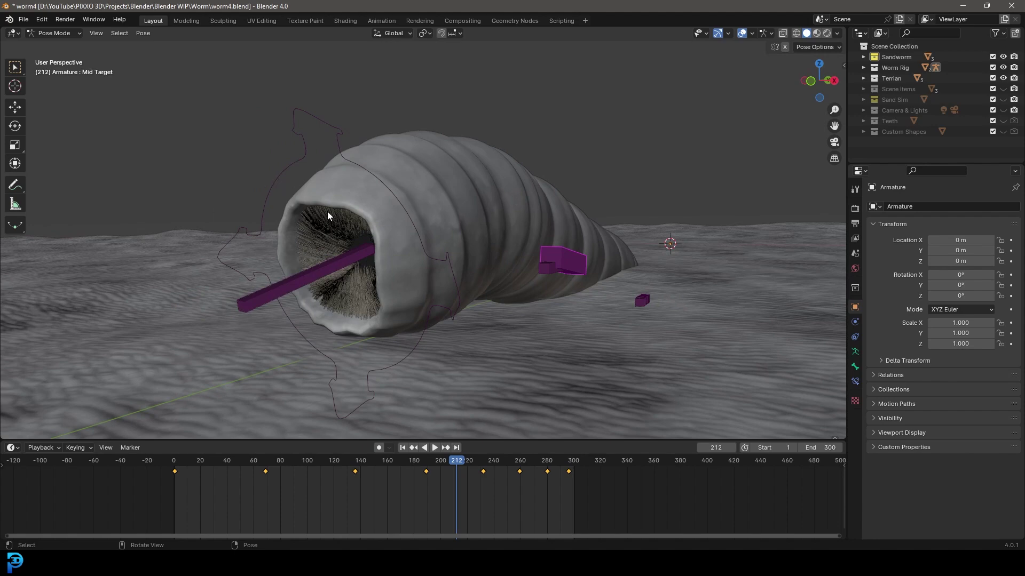
middle_drag(347, 219, 401, 209)
scroll(402, 208, up, 1)
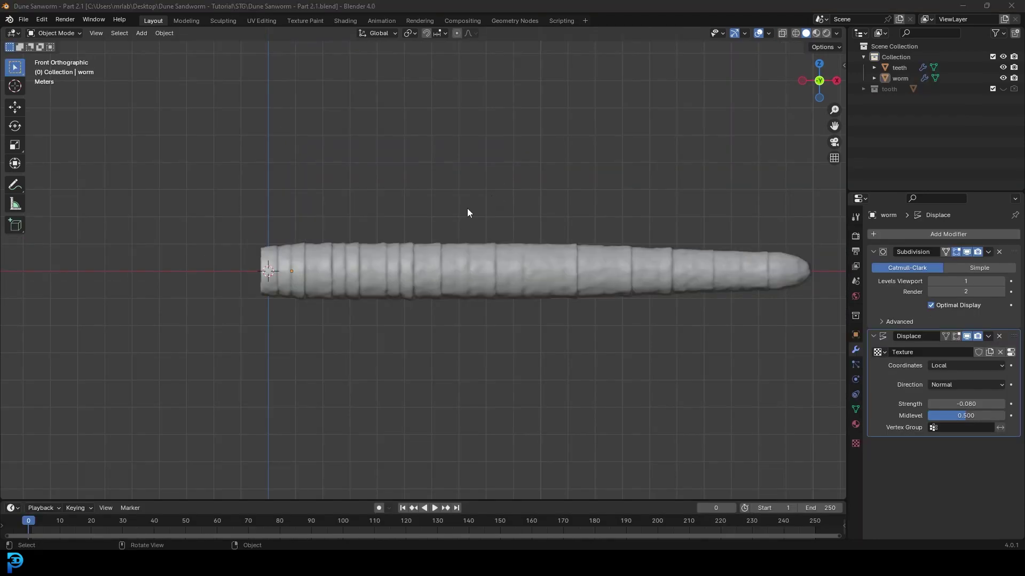
- Move the worm and teeth together along the negative X axis so the worm's body spans the world origin
mouse_move(355, 231)
middle_down()
mouse_move(304, 249)
mouse_move(346, 245)
middle_up()
middle_drag(493, 249, 425, 276)
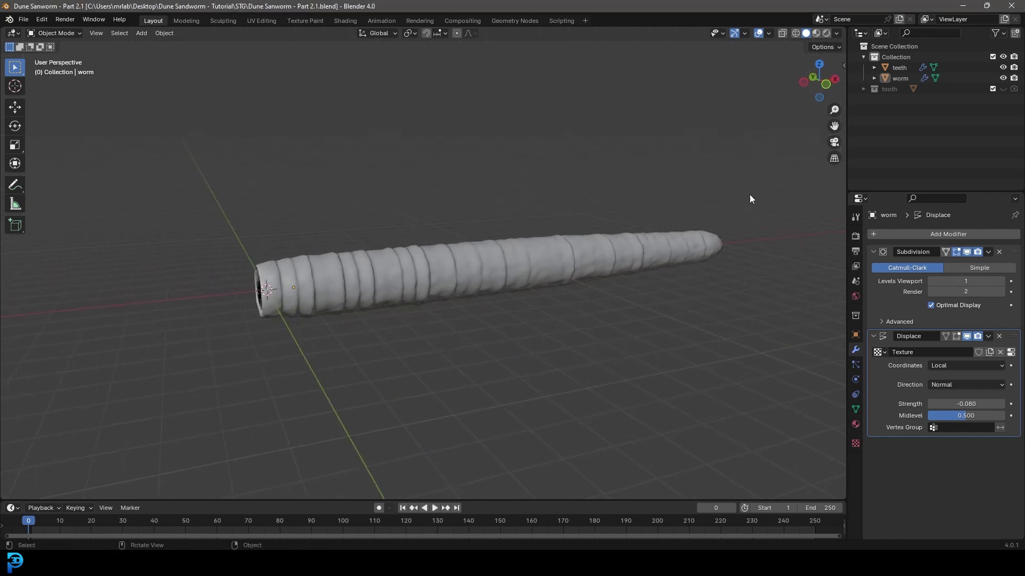
middle_drag(633, 235, 520, 255)
key(a)
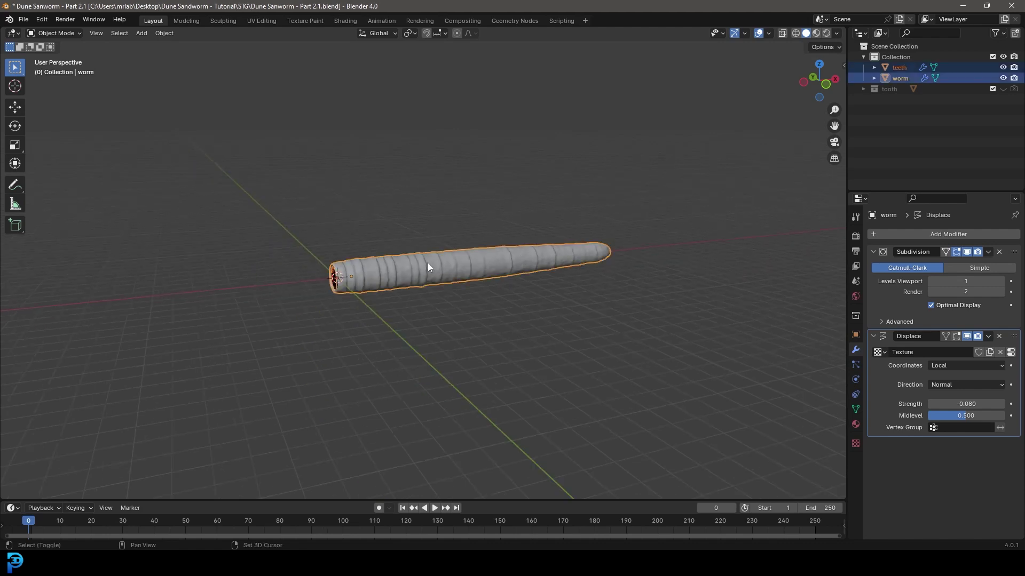
middle_drag(511, 274, 530, 294)
key(g)
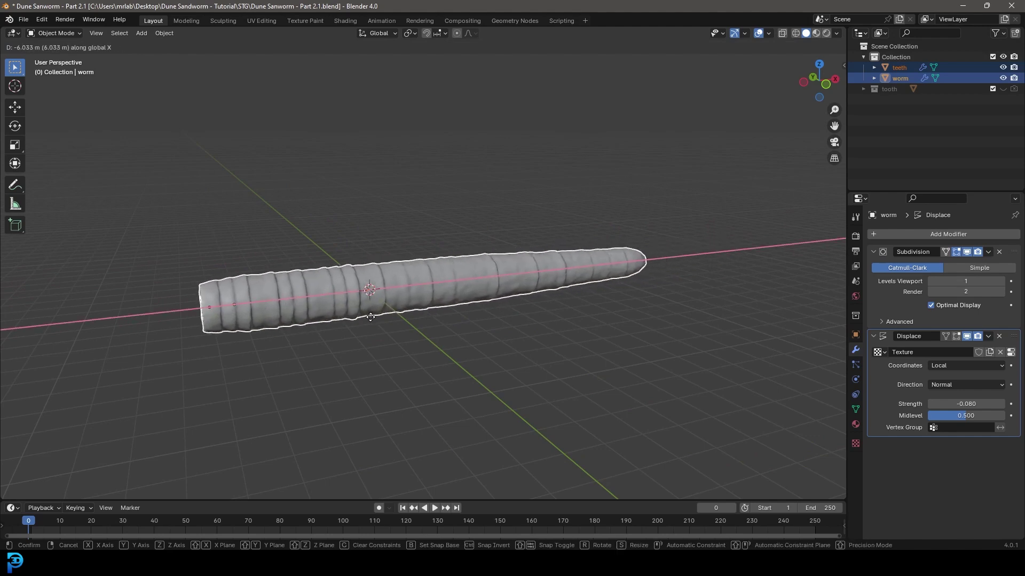
click(315, 323)
key(KP_3)
key(KP_1)
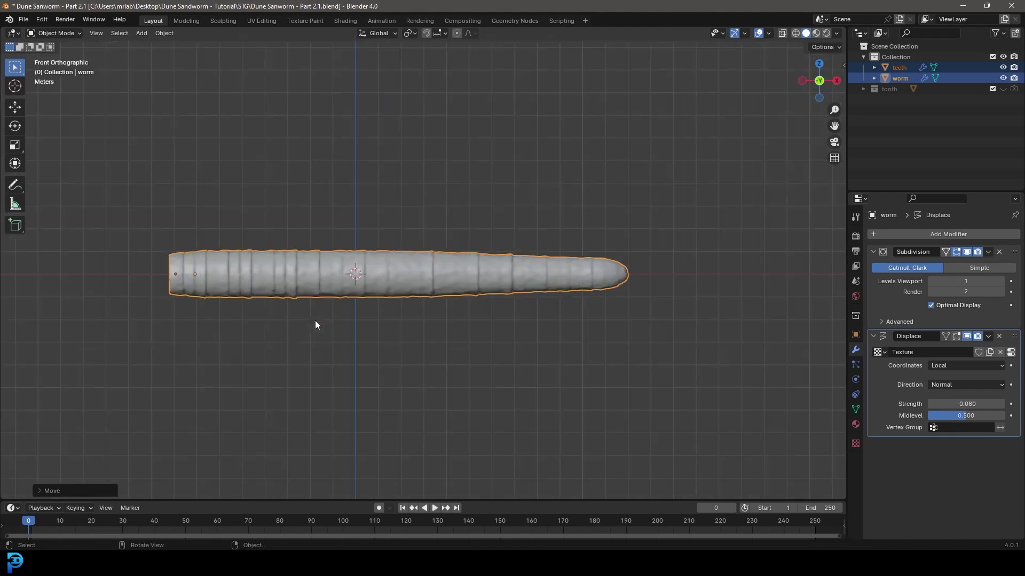
scroll(398, 272, down, 3)
middle_drag(398, 272, 399, 349)
scroll(399, 349, up, 5)
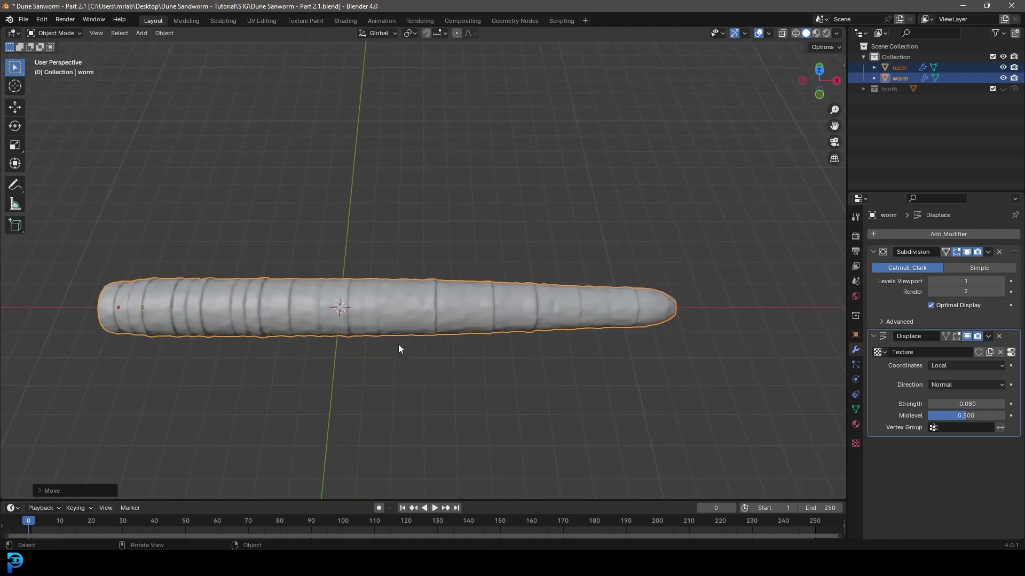
- Deselect everything and add an armature at the world origin, working in the front orthographic view
key(KP_1)
key(alt+a)
shift+middle_drag(335, 306, 418, 300)
scroll(420, 299, up, 4)
shift+middle_drag(446, 217, 433, 265)
key(shift+a)
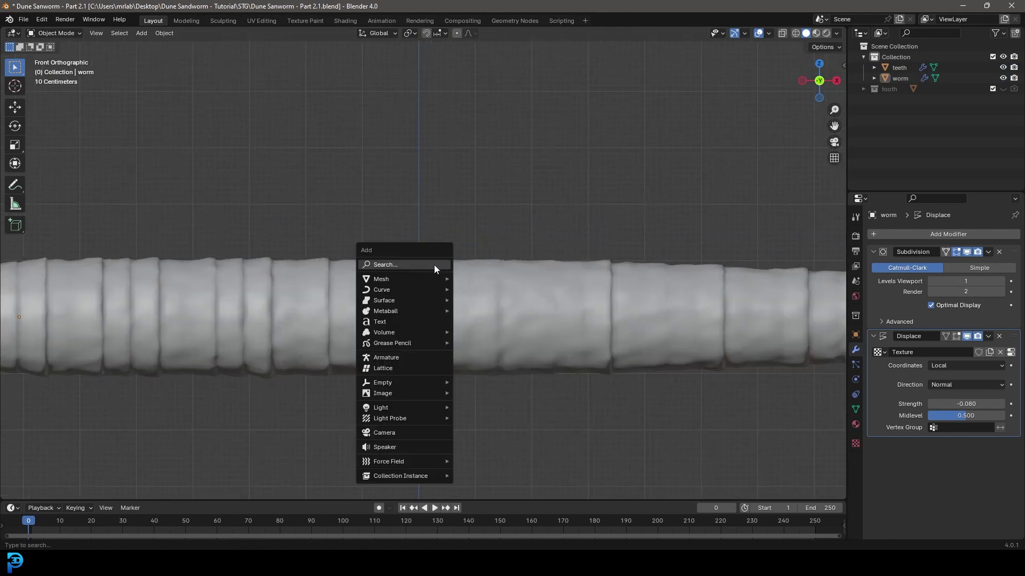
click(401, 357)
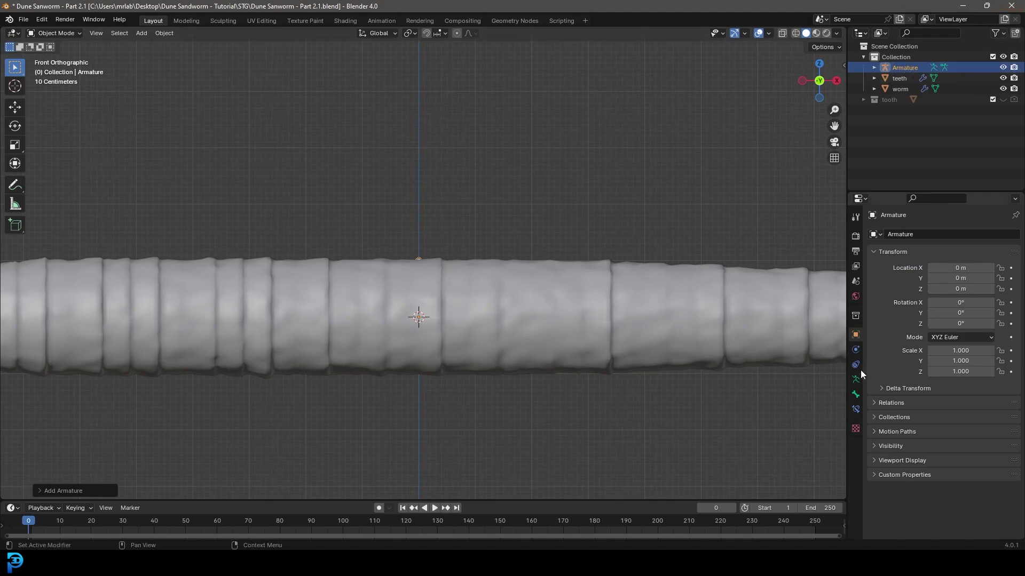
- Set the armature's viewport display to In Front so the bone shows through the worm mesh
click(855, 395)
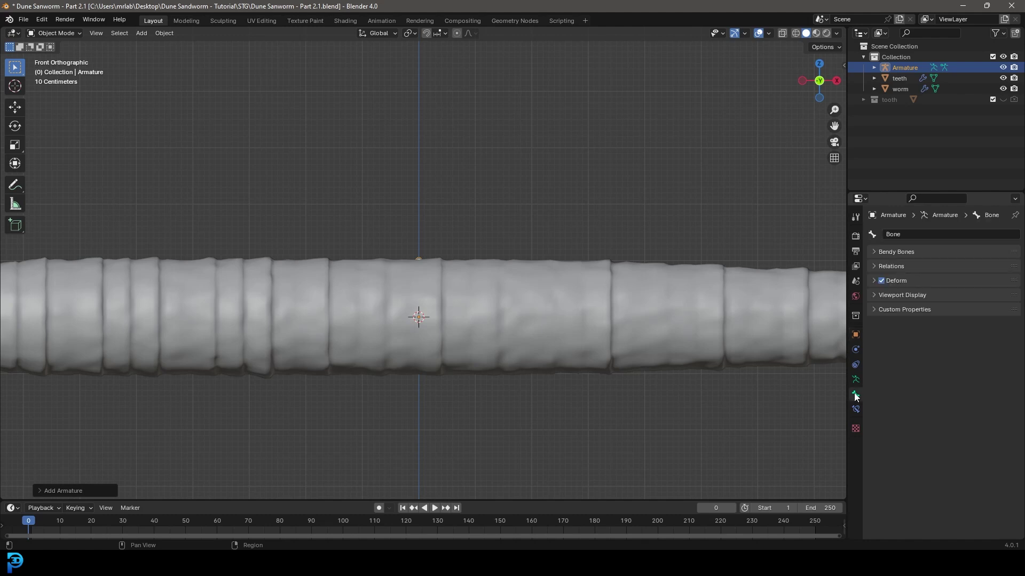
click(875, 296)
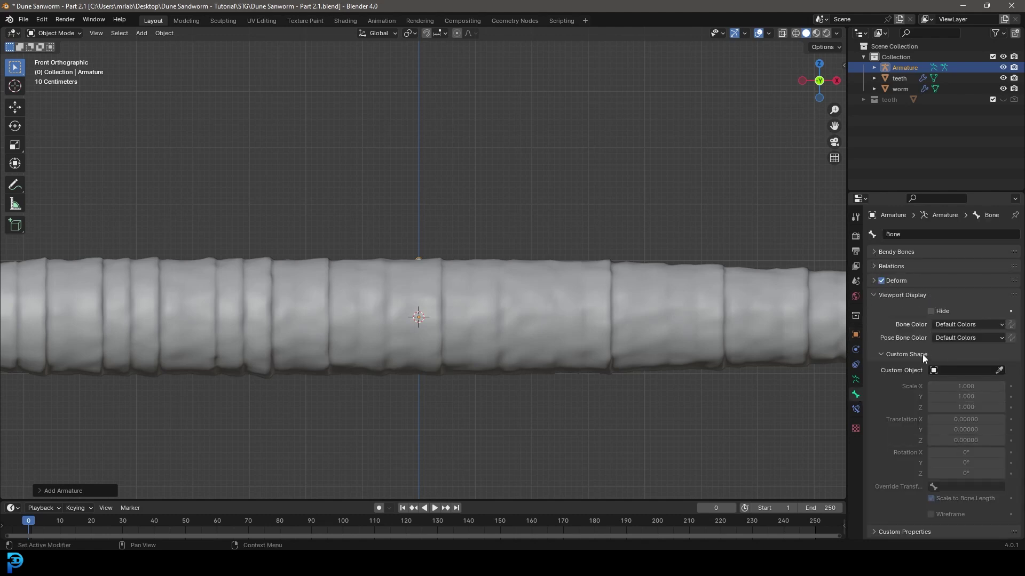
click(856, 380)
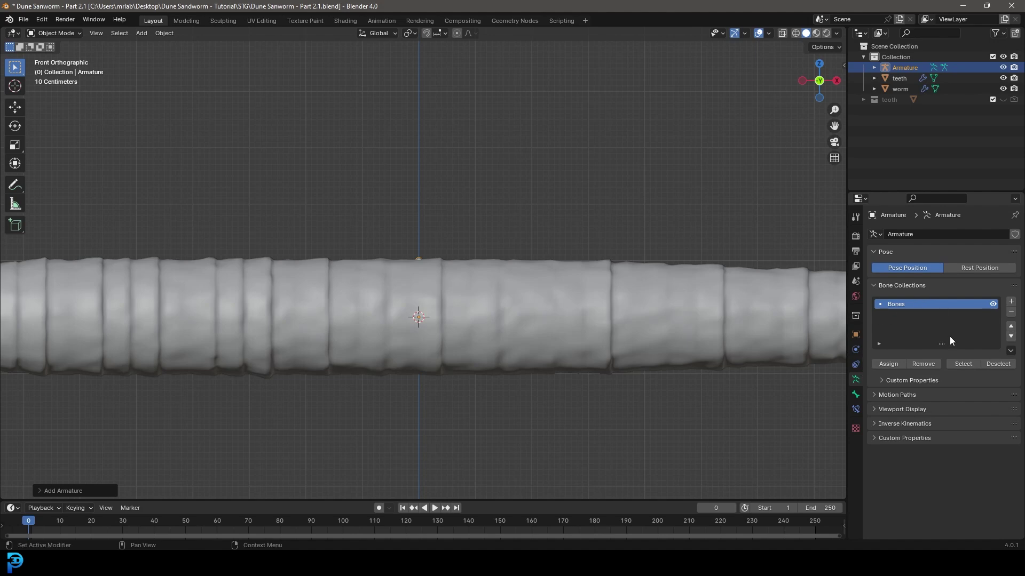
click(888, 410)
click(930, 473)
scroll(428, 258, up, 6)
middle_drag(417, 364, 375, 386)
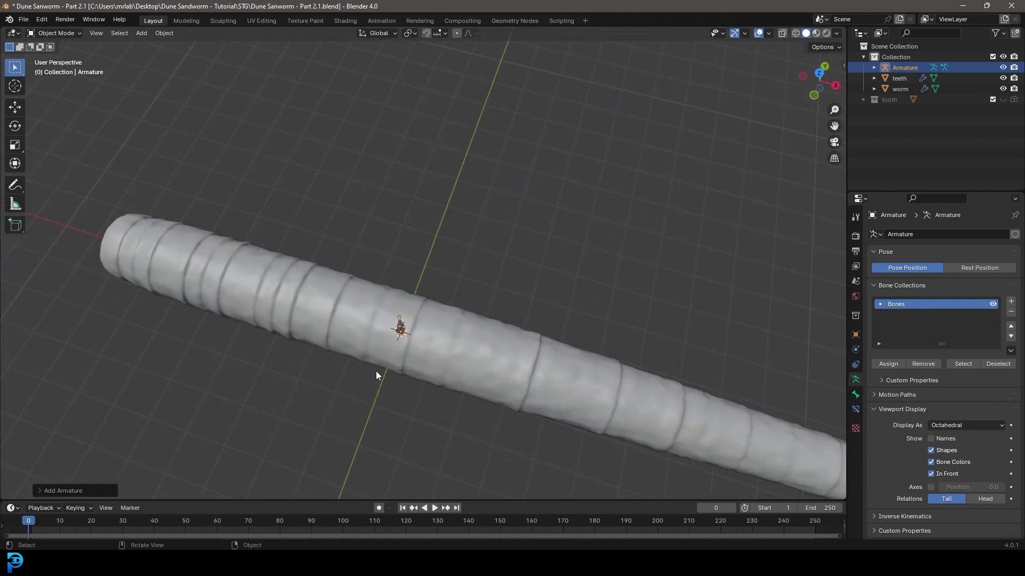
key(KP_1)
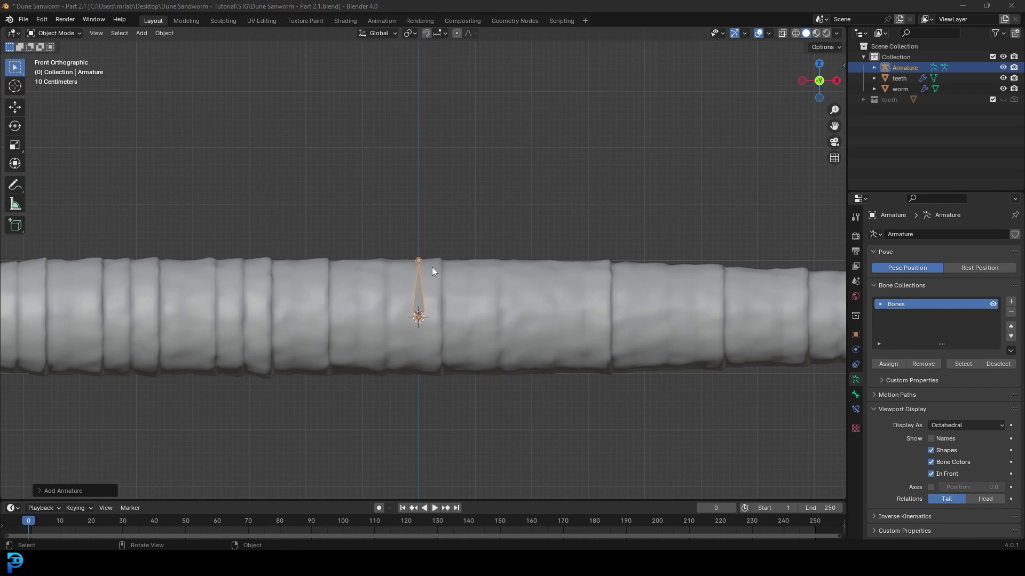
- In Edit Mode, turn off proportional editing and raise the bone's tip about 1.1 m along Z
click(68, 34)
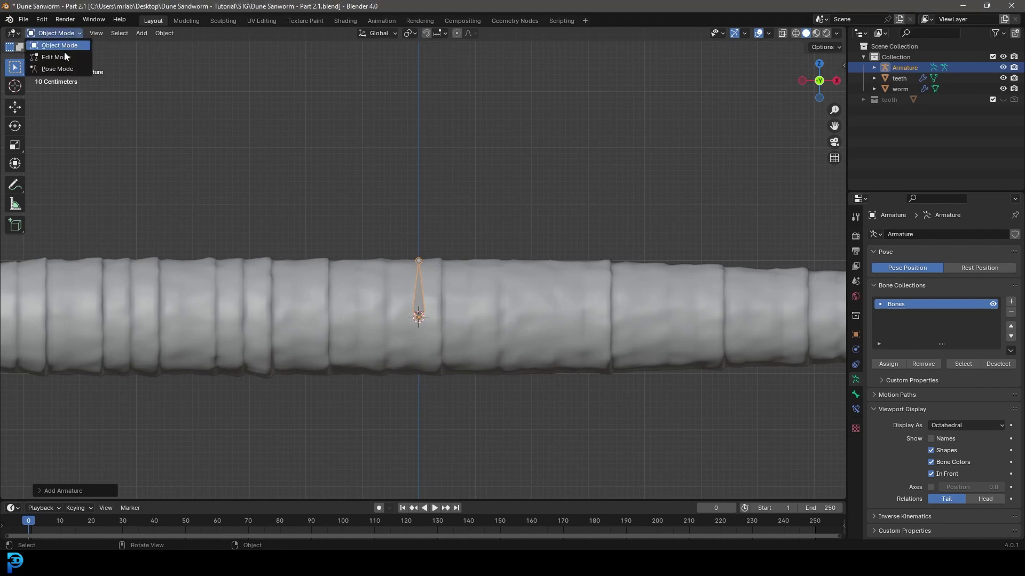
click(53, 45)
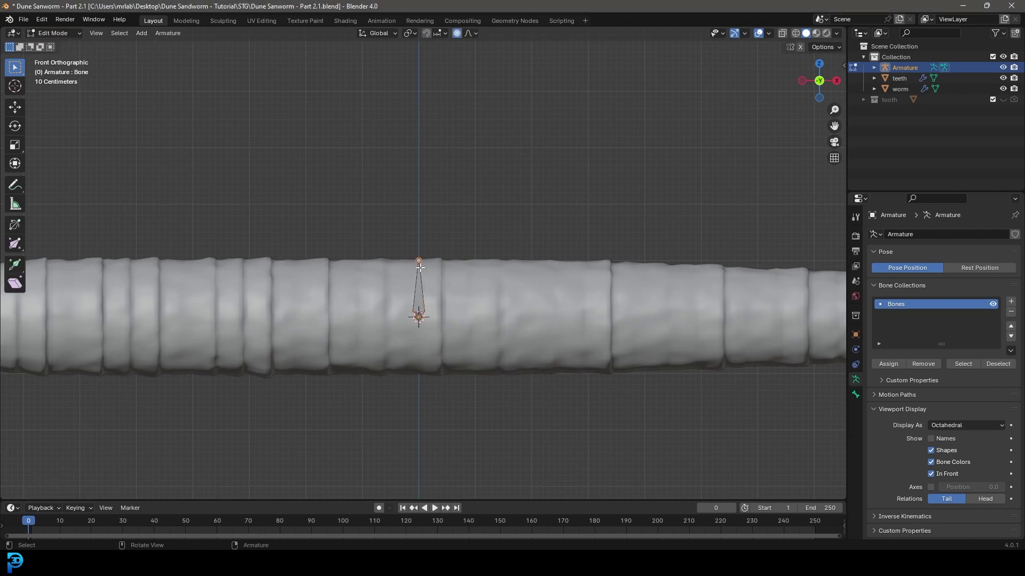
click(458, 35)
drag(335, 202, 502, 261)
scroll(447, 263, up, 6)
scroll(447, 264, down, 3)
key(g)
key(z)
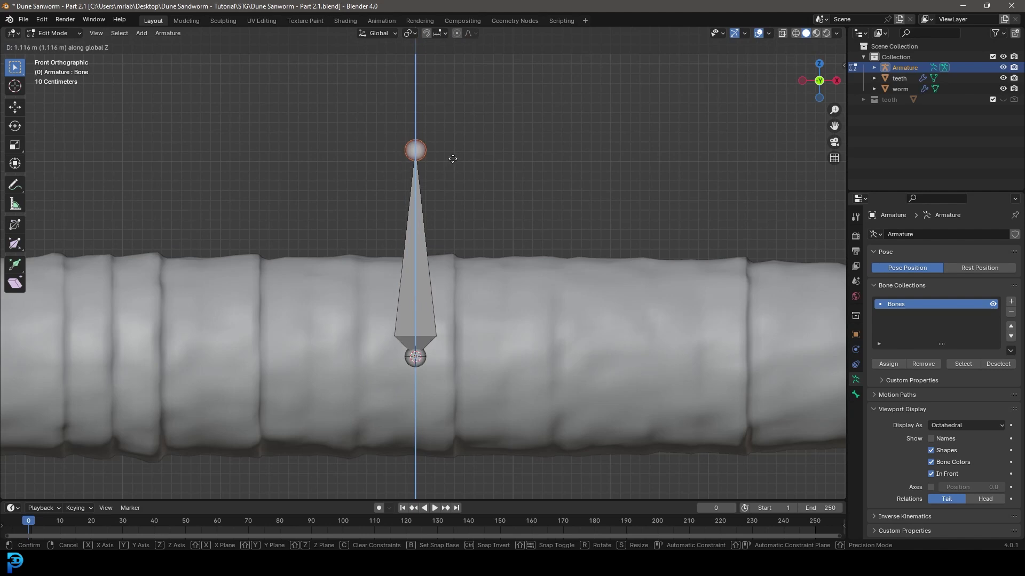
click(451, 158)
scroll(420, 223, down, 4)
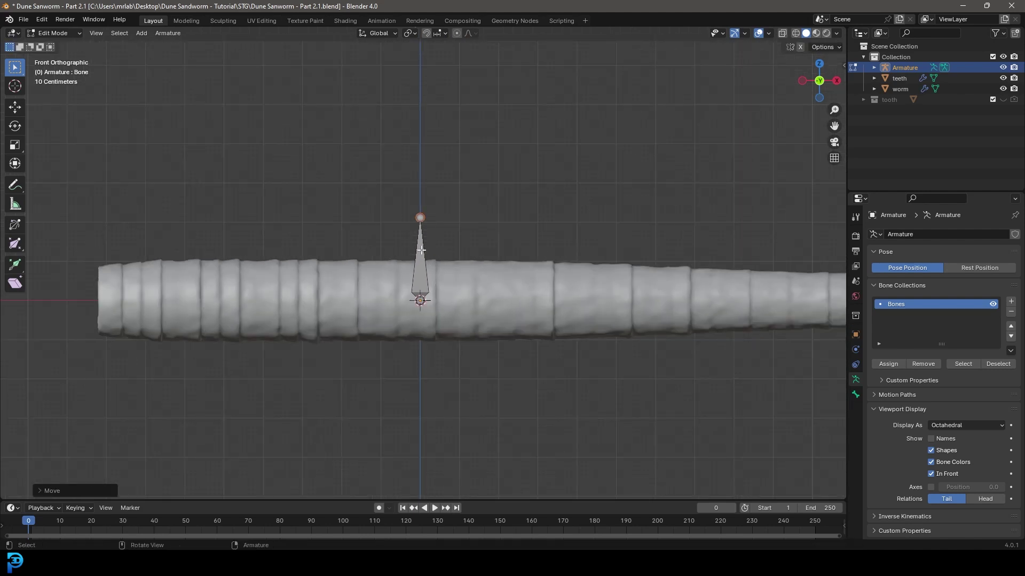
- Select the whole bone, set the pivot point to the 3D Cursor and rotate the bone -90° in front view
click(421, 250)
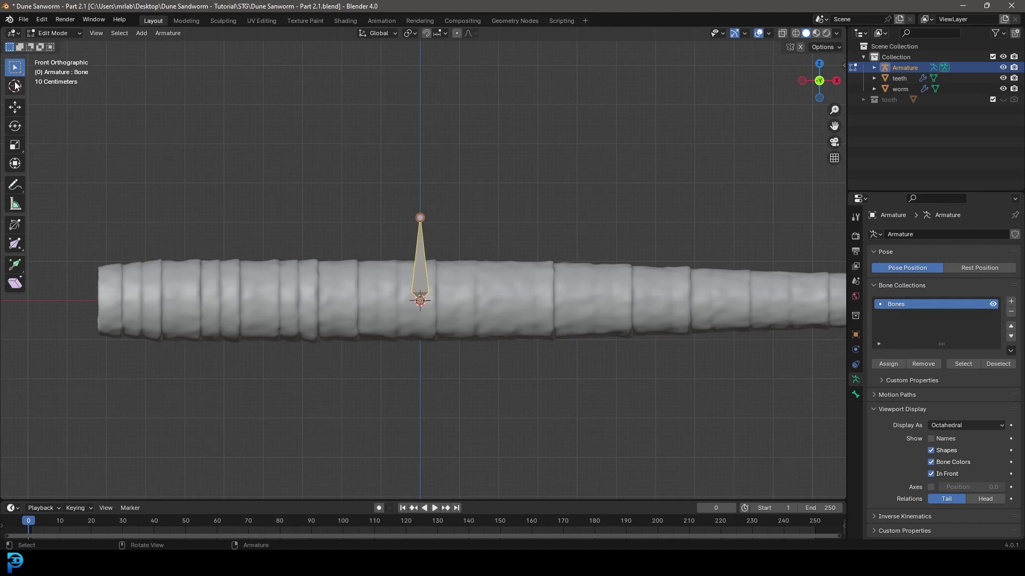
scroll(506, 342, up, 7)
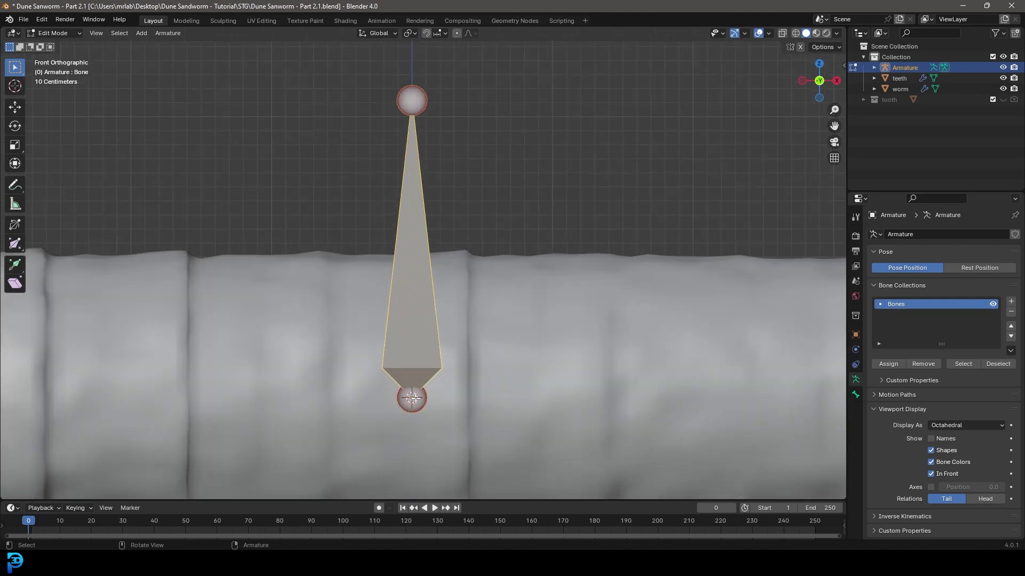
scroll(414, 396, down, 4)
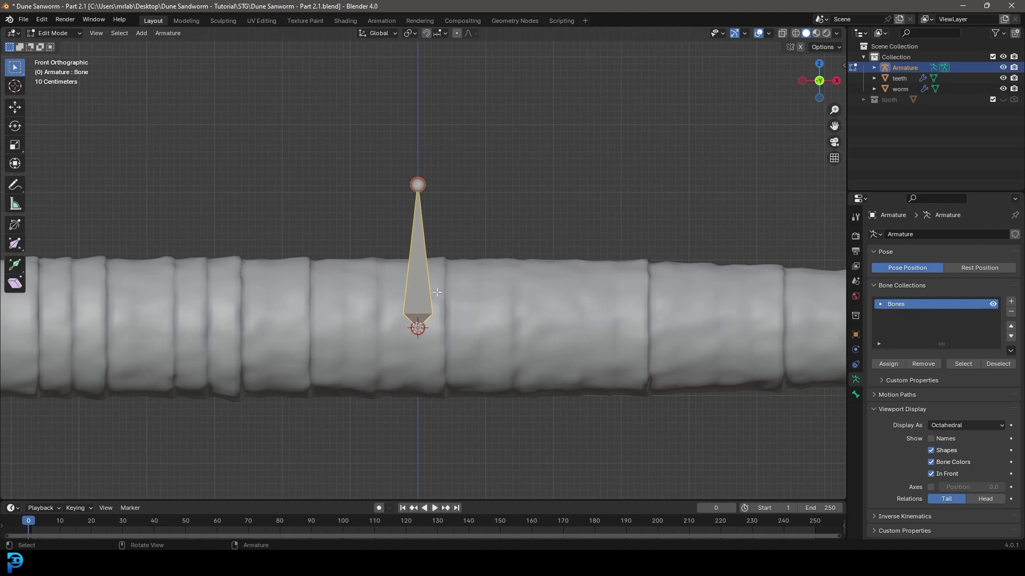
click(413, 32)
click(433, 72)
scroll(564, 244, up, 1)
key(r)
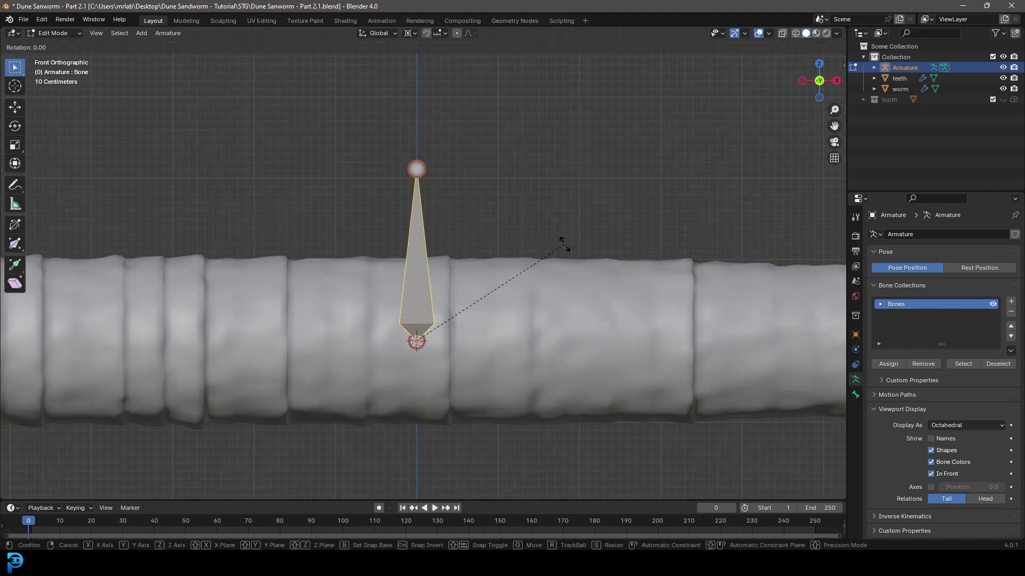
text(-90)
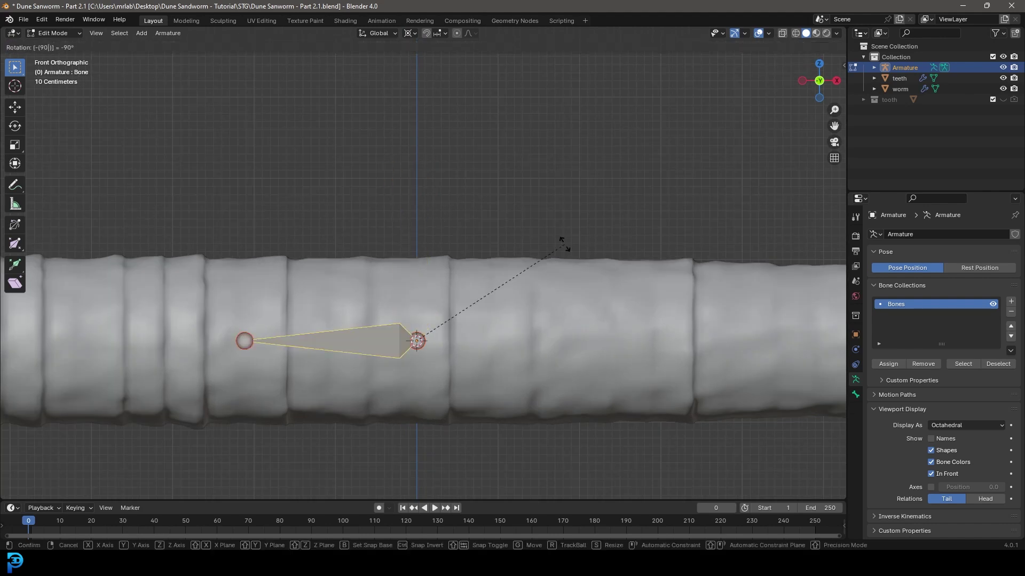
key(Return)
scroll(525, 247, down, 8)
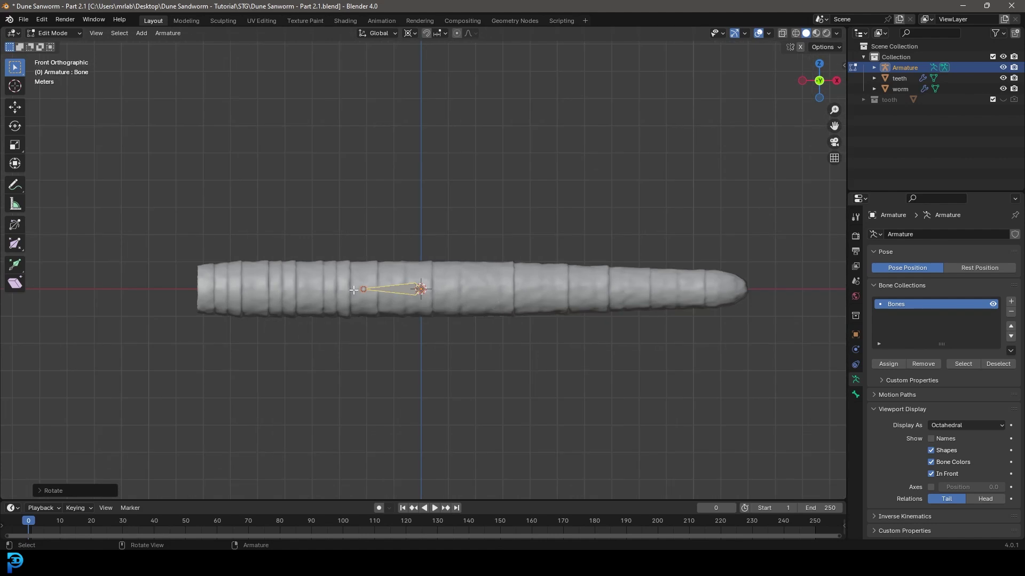
- Set the pivot point to Median Point and move the bone about 11.9 m along X to the tip of the worm's tail
scroll(281, 288, up, 6)
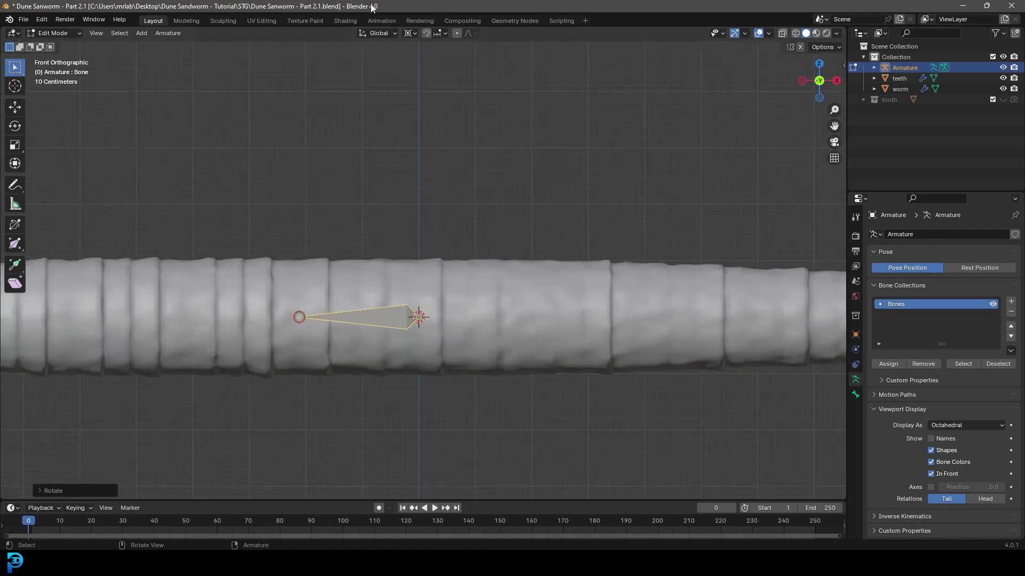
click(414, 35)
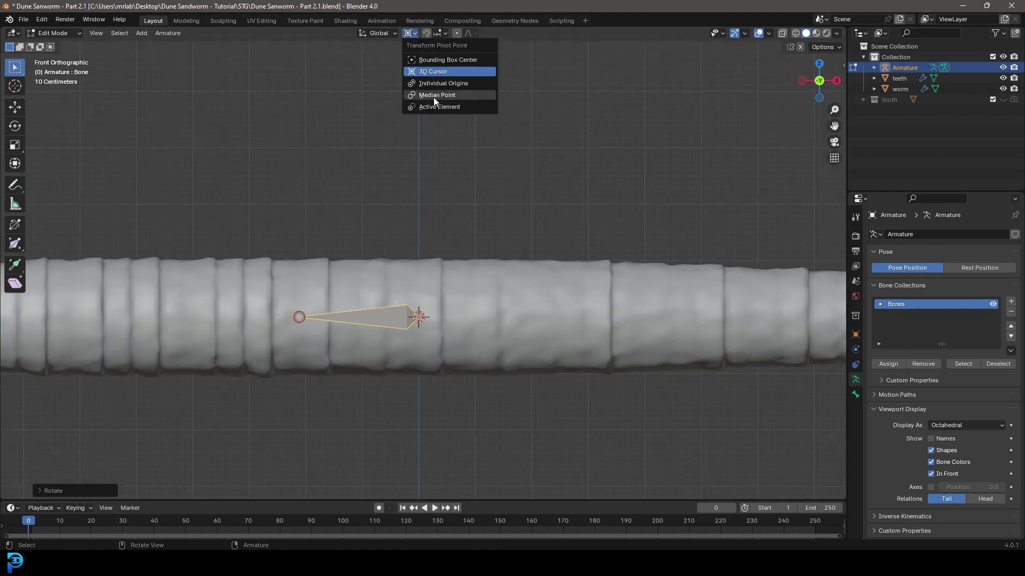
click(462, 94)
scroll(399, 310, down, 6)
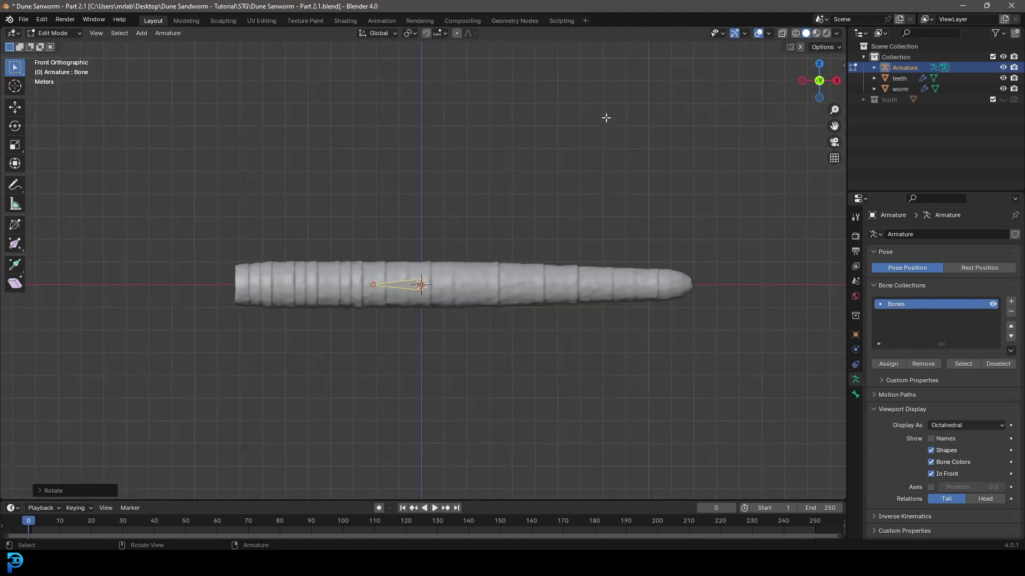
scroll(399, 310, up, 2)
key(g)
key(x)
click(701, 325)
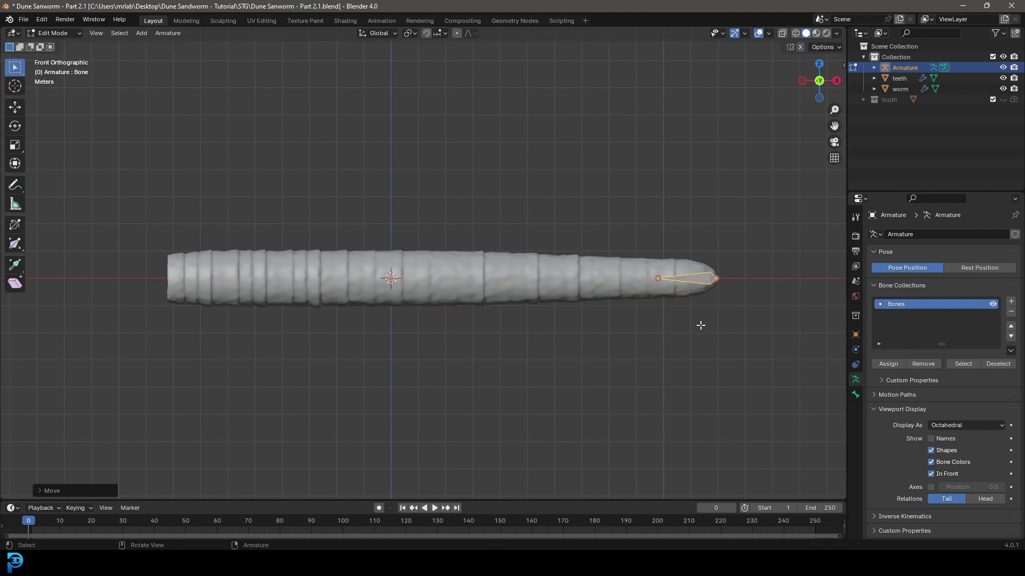
- Stretch the bone through the whole worm by moving its narrow end along X to the worm's mouth
shift+middle_drag(701, 325, 627, 323)
scroll(627, 323, up, 3)
click(704, 282)
scroll(535, 314, down, 5)
shift+middle_drag(534, 314, 598, 350)
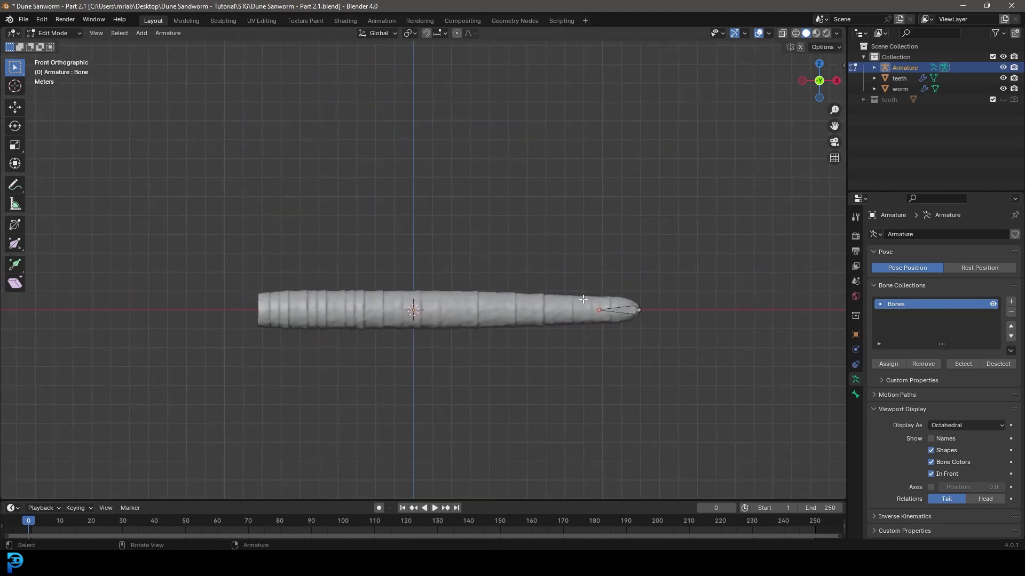
key(e)
key(x)
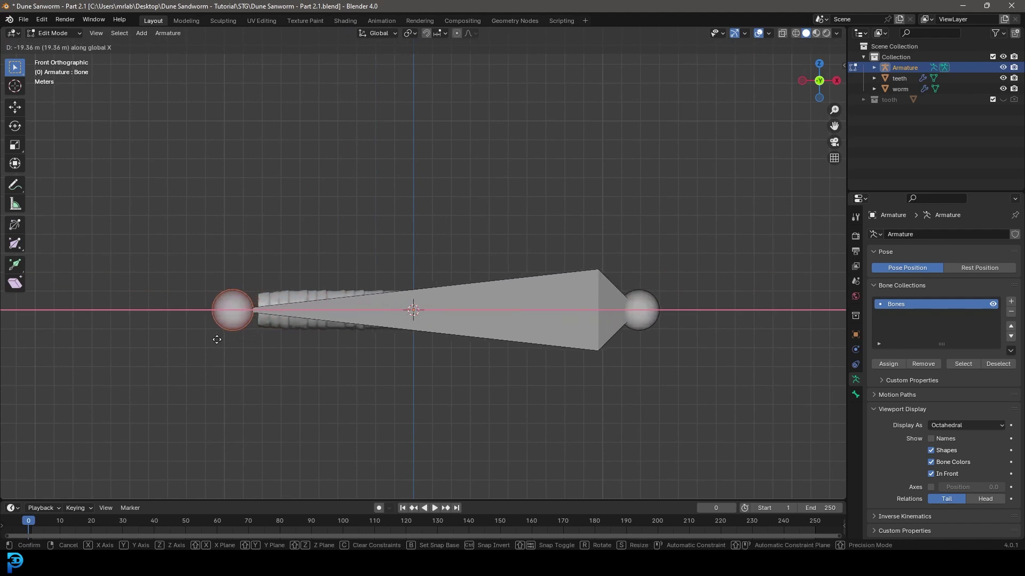
click(243, 342)
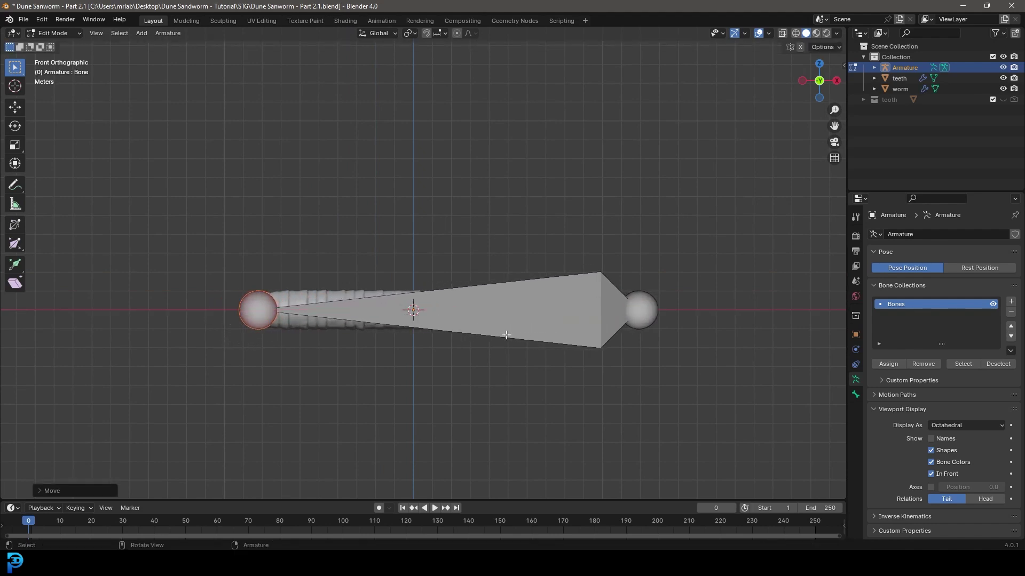
- Display the armature's bones as B-Bone and switch the viewport to wireframe shading with the whole bone selected
shift+middle_drag(566, 346, 565, 334)
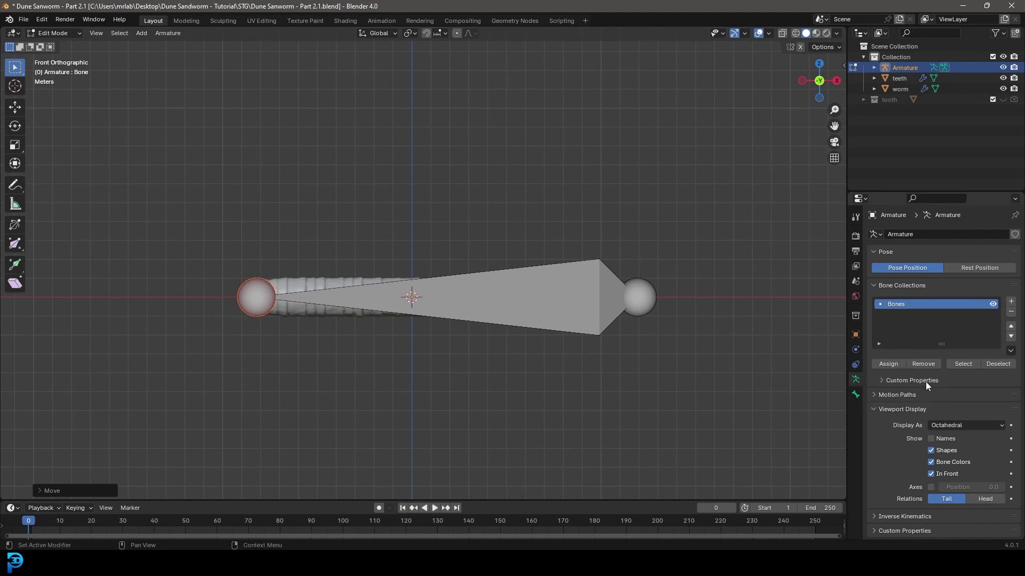
click(951, 427)
click(956, 470)
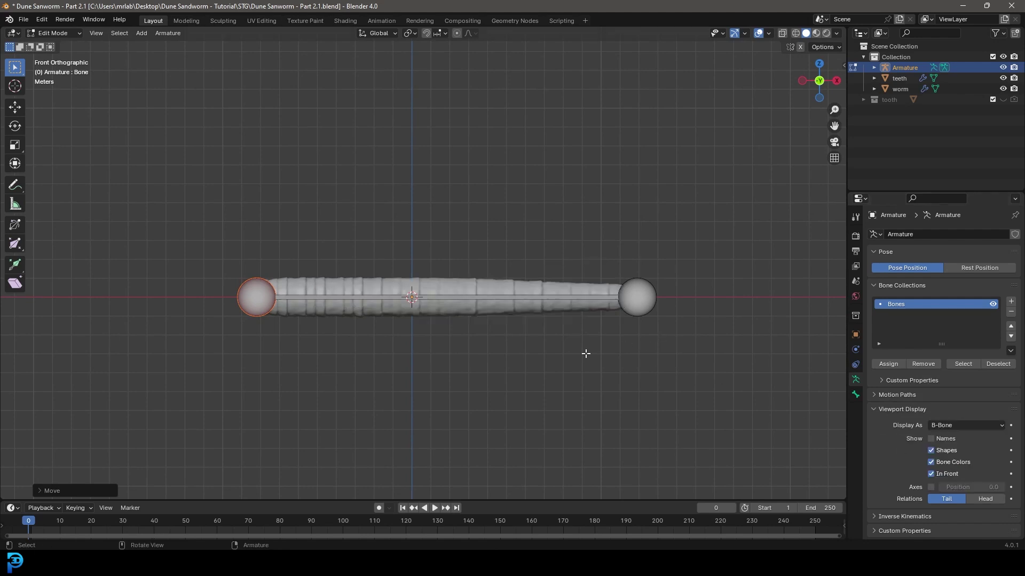
scroll(604, 336, up, 2)
click(469, 313)
scroll(437, 306, down, 2)
scroll(481, 309, up, 2)
shift+middle_drag(230, 301, 427, 266)
scroll(428, 266, up, 2)
scroll(534, 278, down, 4)
shift+middle_drag(763, 293, 537, 286)
key(z)
click(437, 292)
- Subdivide the long bone with 10 cuts
scroll(580, 275, up, 4)
scroll(640, 285, down, 3)
shift+middle_drag(313, 332, 653, 310)
scroll(526, 223, up, 4)
shift+middle_drag(664, 219, 330, 302)
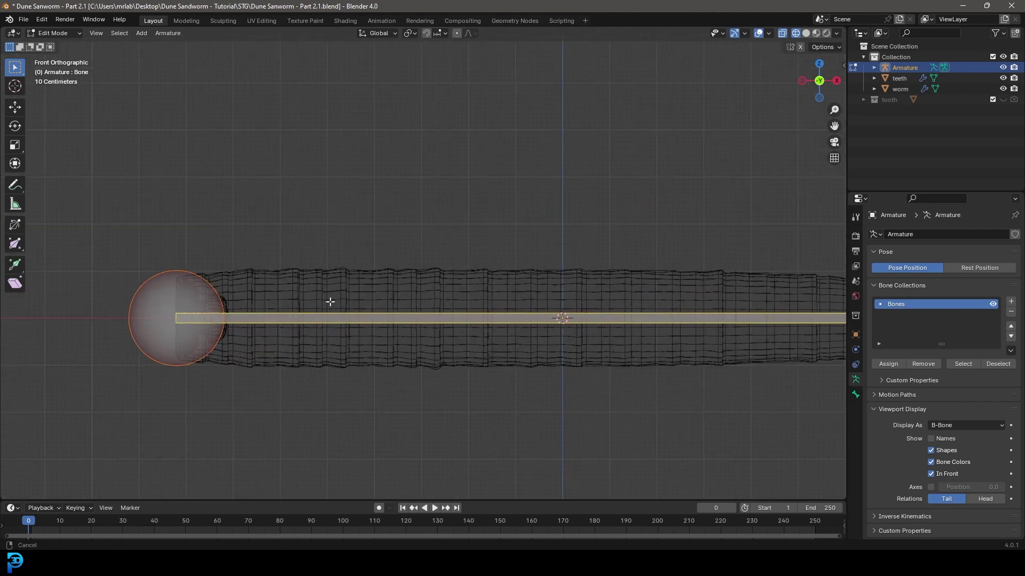
scroll(474, 328, down, 3)
right_click(530, 292)
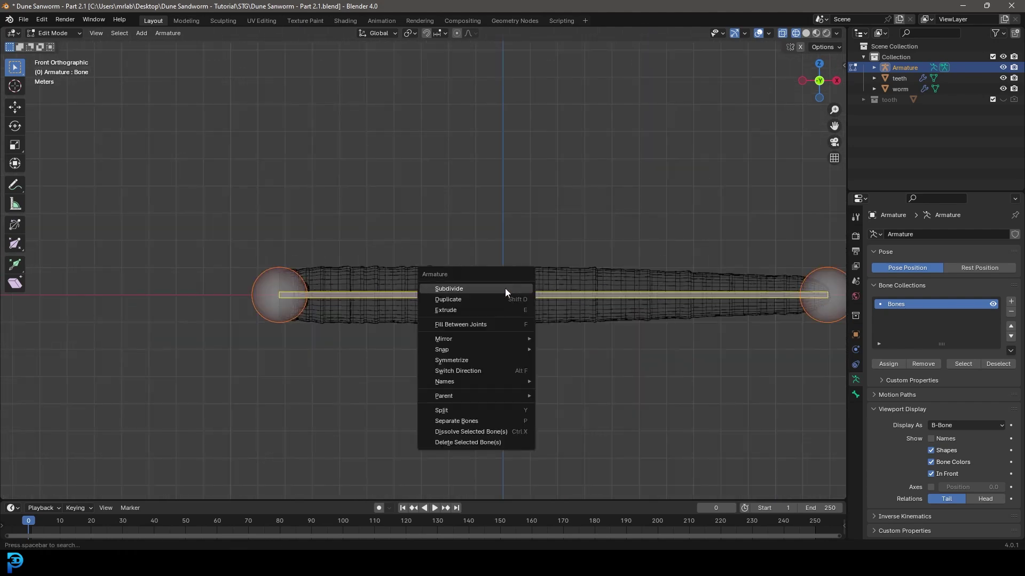
click(505, 288)
click(39, 490)
click(142, 486)
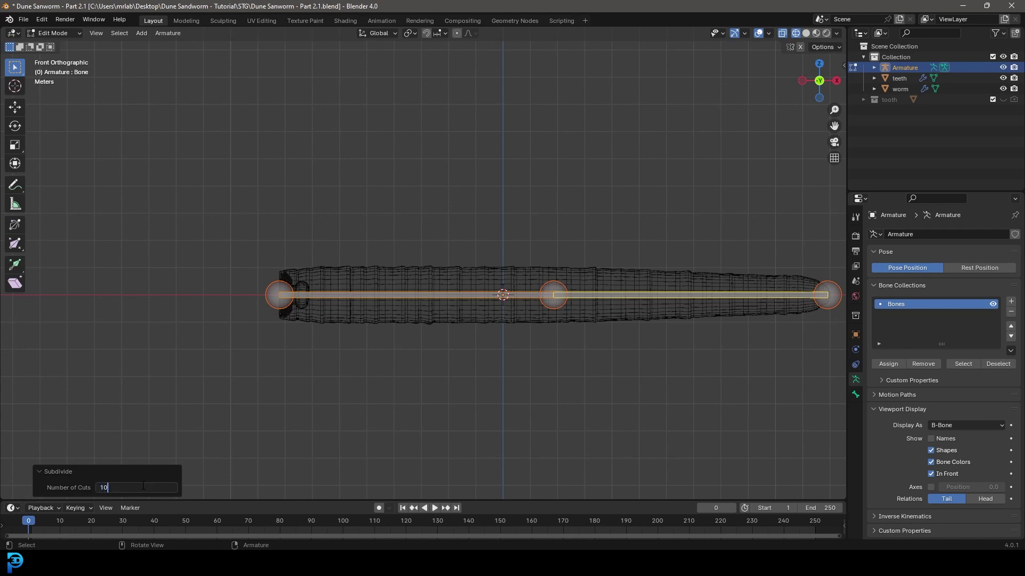
text(10)
key(Return)
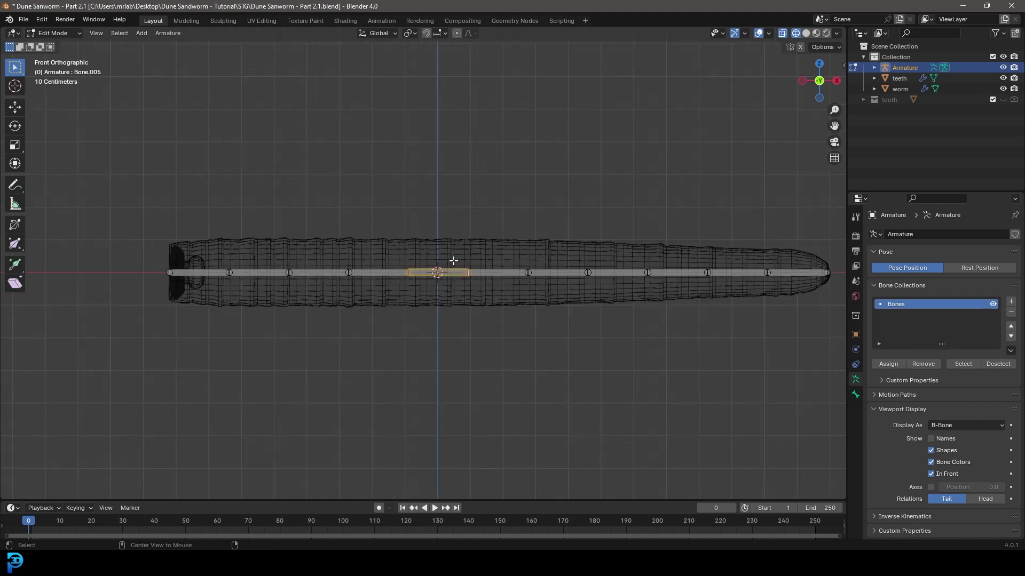
- Set the Bendy Bones segments of the bone at the tail tip to 7
click(534, 229)
click(854, 394)
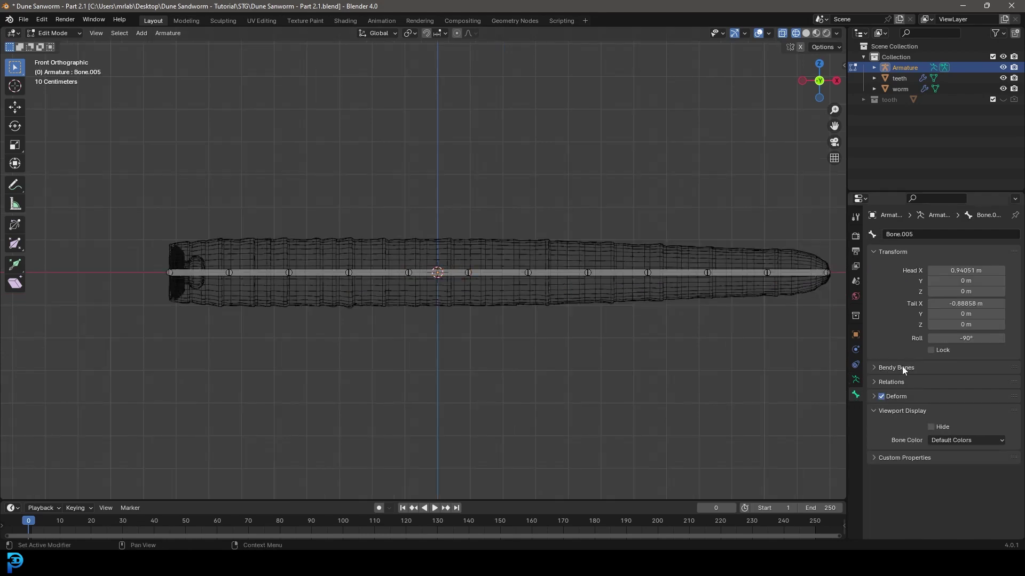
click(885, 368)
scroll(720, 325, down, 2)
scroll(747, 319, up, 2)
key(a)
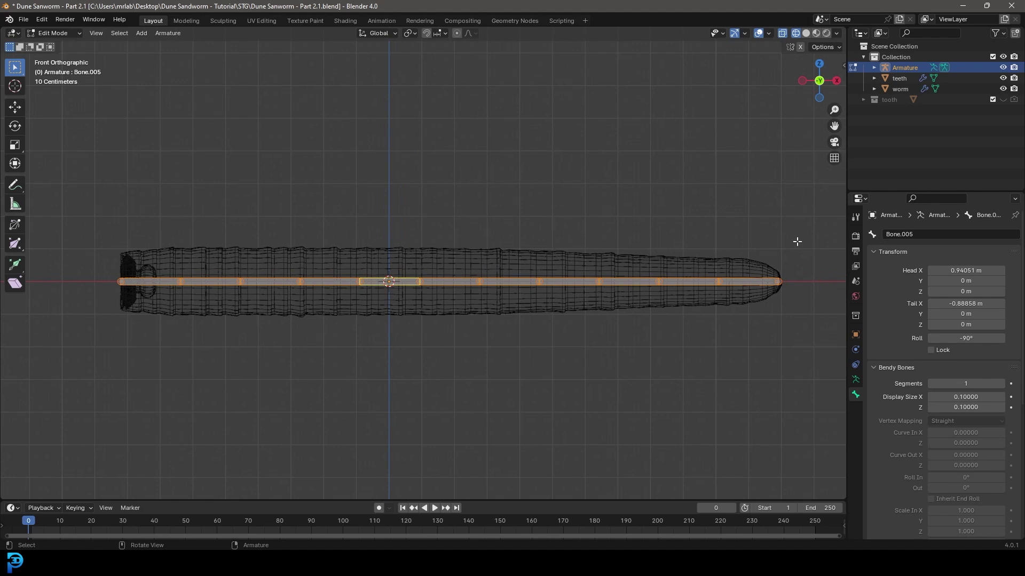
click(749, 285)
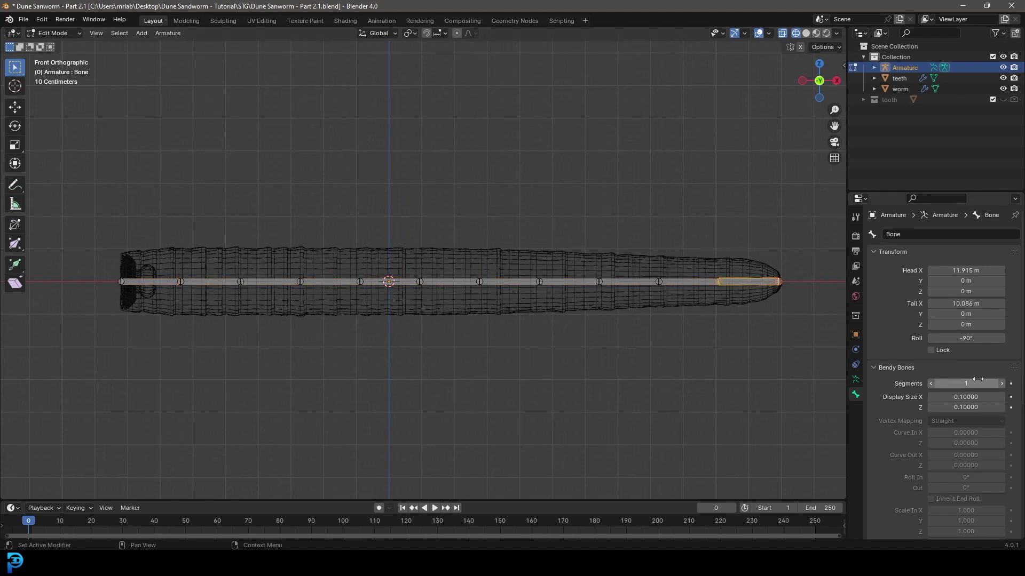
click(977, 383)
text(7)
key(Return)
- Set the Bendy Bones segments of the second bone from the tail to 8 and of the third bone to 7
click(695, 283)
click(952, 383)
text(8)
key(Return)
click(644, 282)
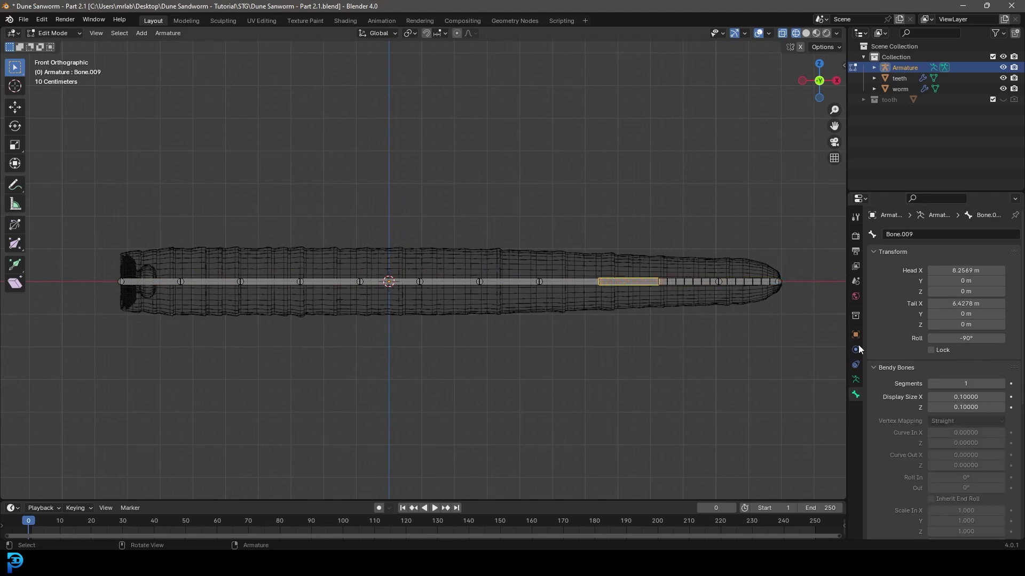
click(966, 383)
text(7)
key(Return)
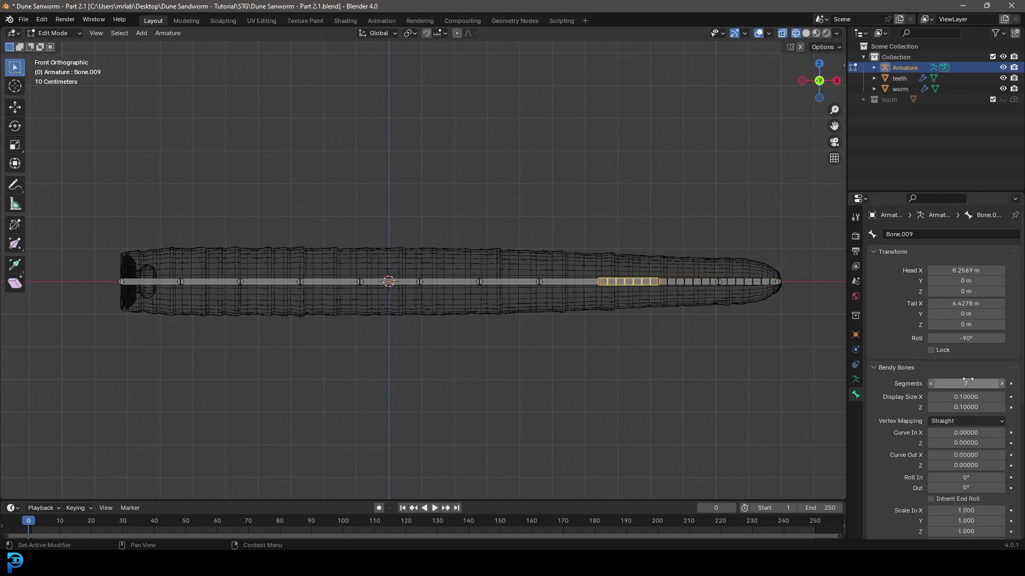
- Set the Bendy Bones segments to 7 for each remaining bone, from the fourth at the tail to the mouth
click(576, 285)
click(955, 383)
text(7)
key(Return)
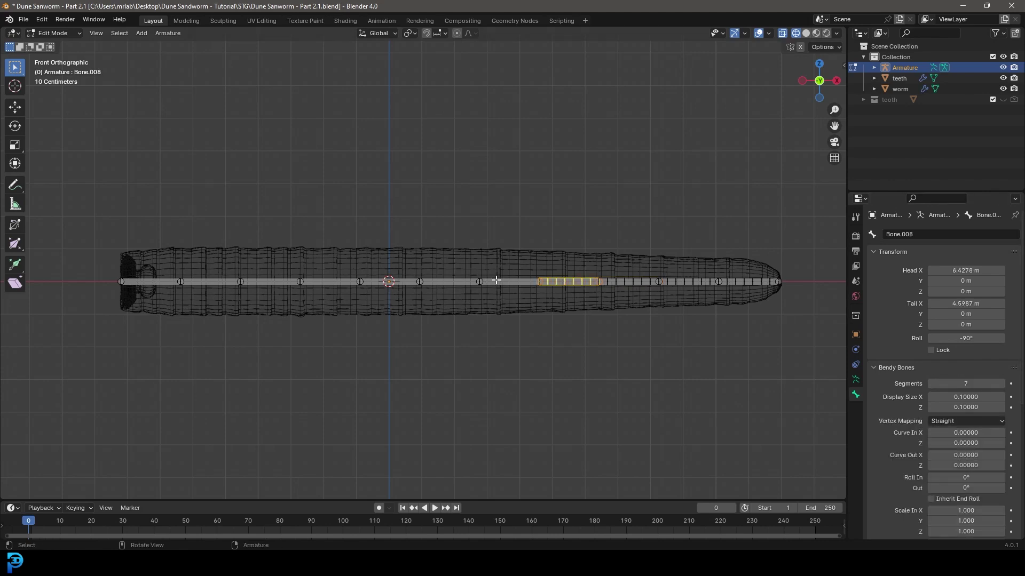
click(509, 282)
click(960, 383)
text(7)
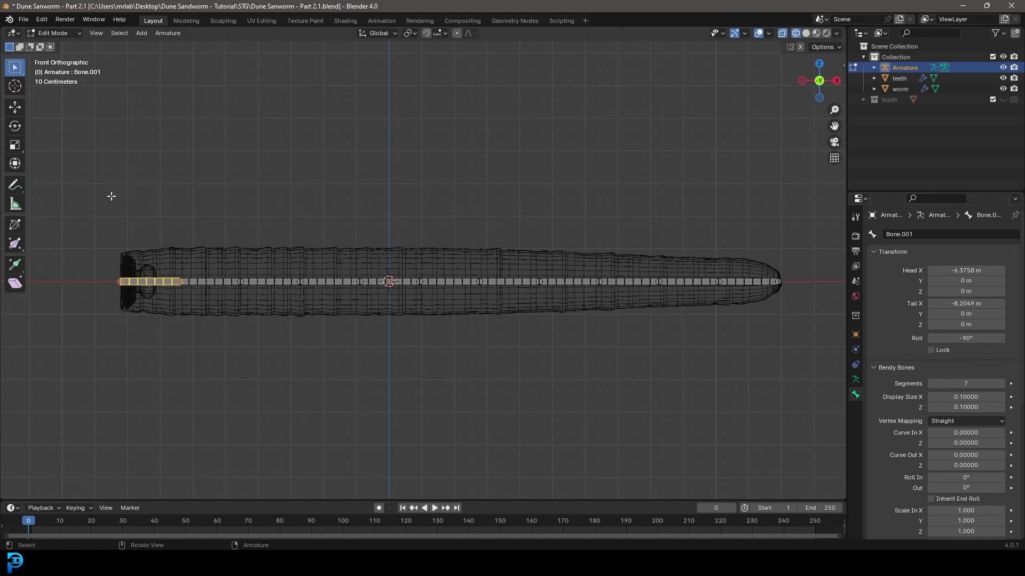
- Select only the bone at the worm's mouth and rename it HEAD
drag(111, 197, 798, 340)
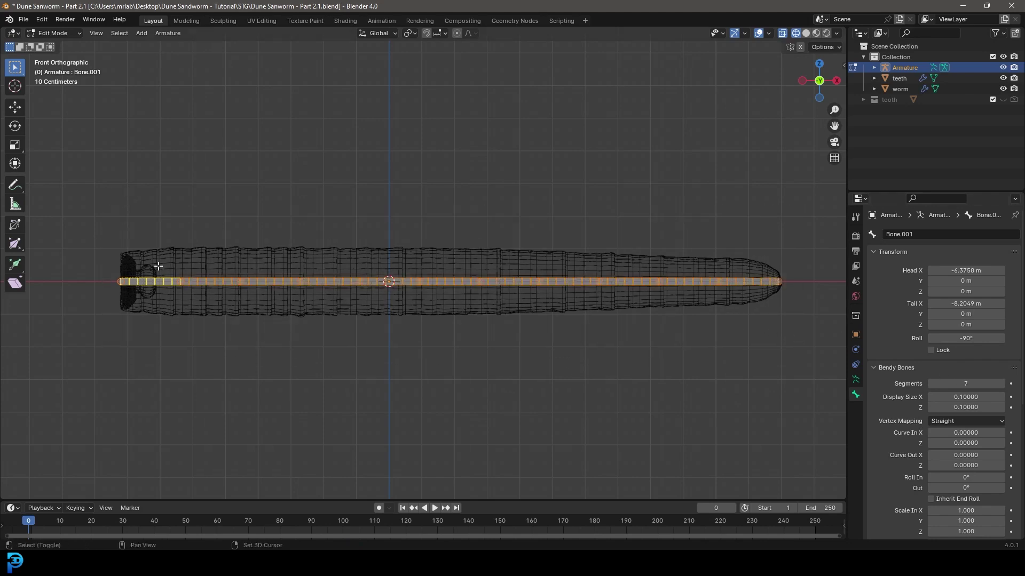
scroll(157, 270, up, 1)
click(198, 271)
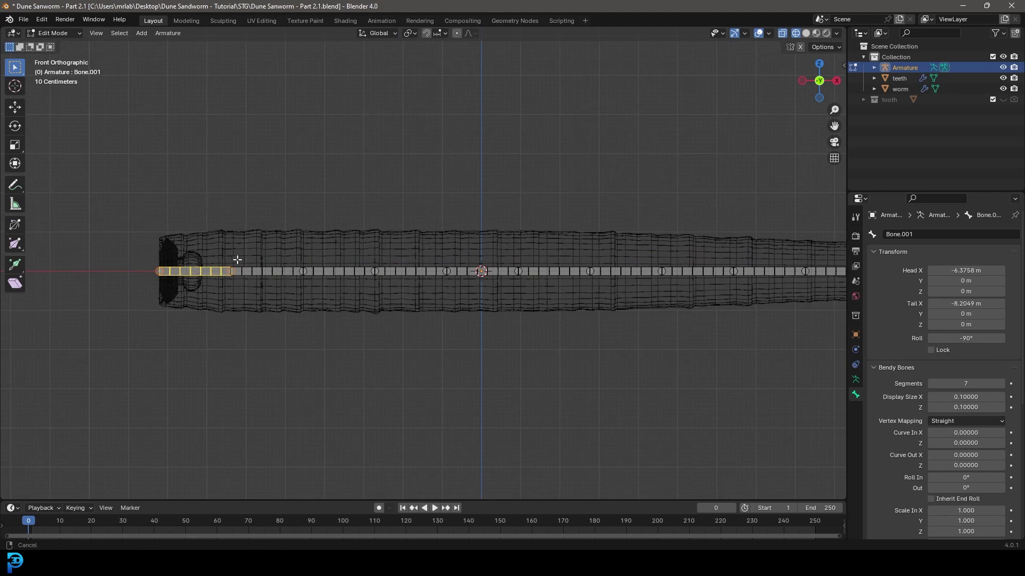
shift+middle_drag(236, 259, 225, 272)
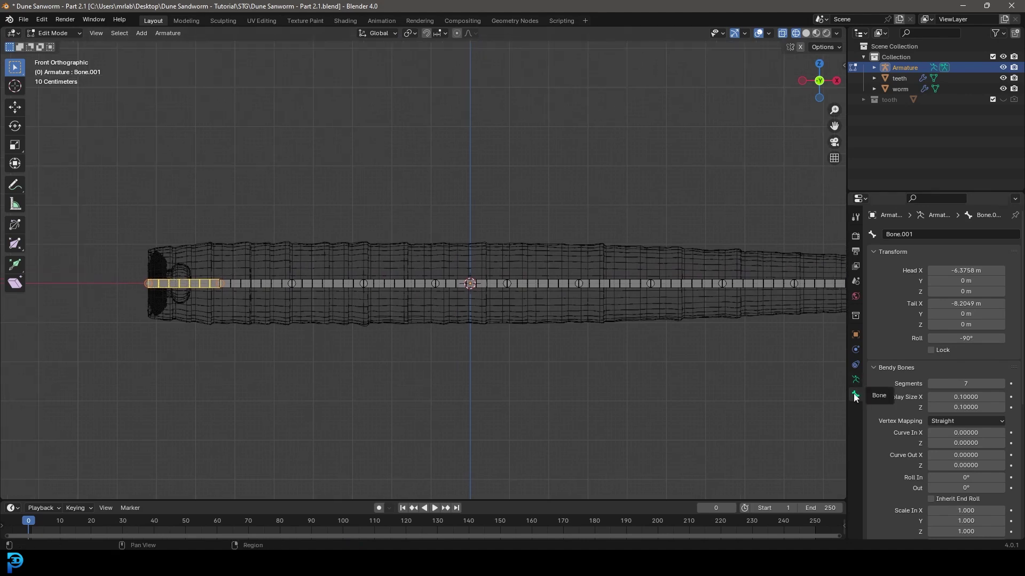
click(905, 234)
text(HEAD)
key(Return)
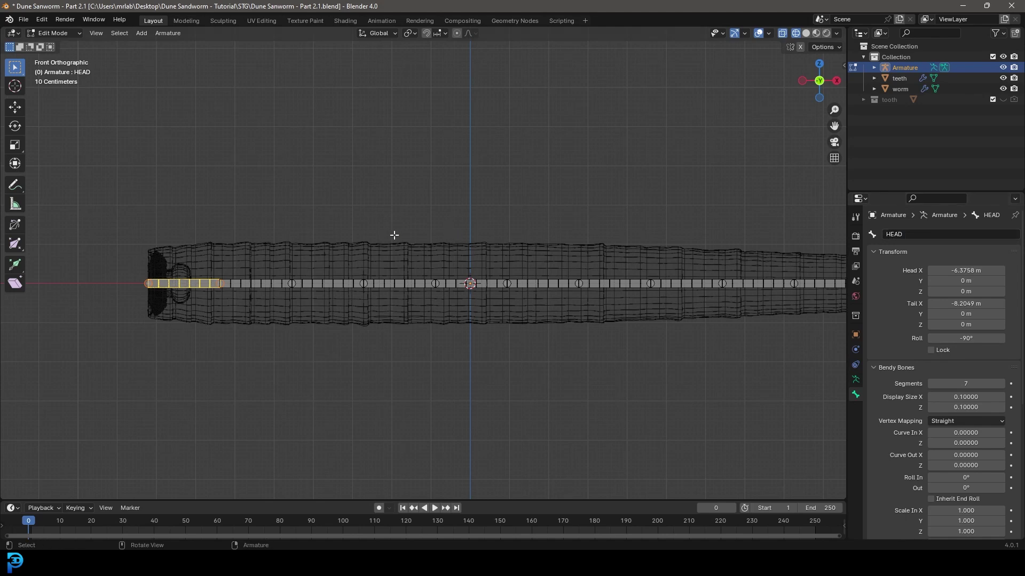
- Select the HEAD bone together with Bone.006, just tailward of the origin bone, and duplicate both in place
shift+middle_drag(503, 308, 443, 335)
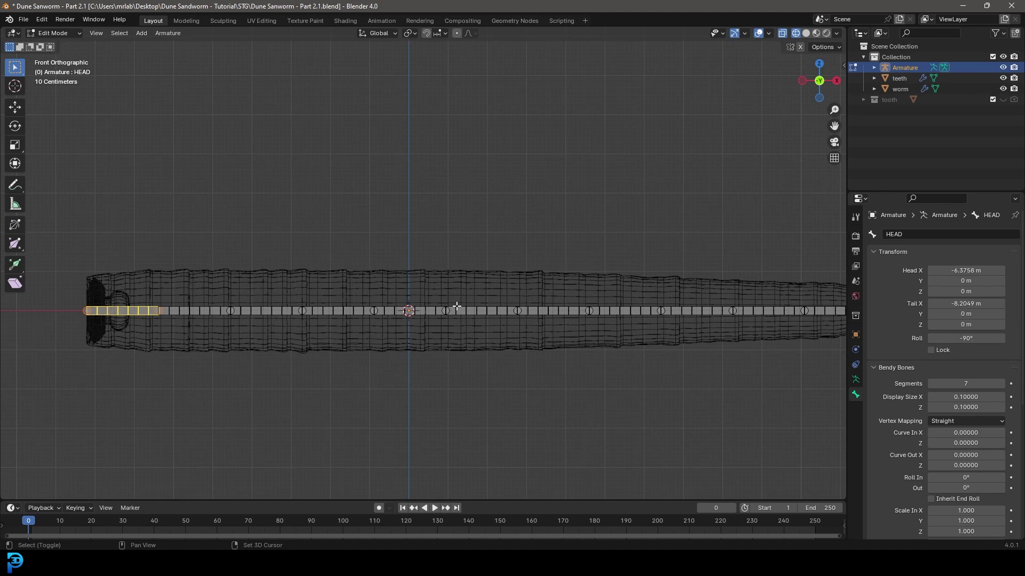
click(401, 311)
scroll(405, 315, down, 5)
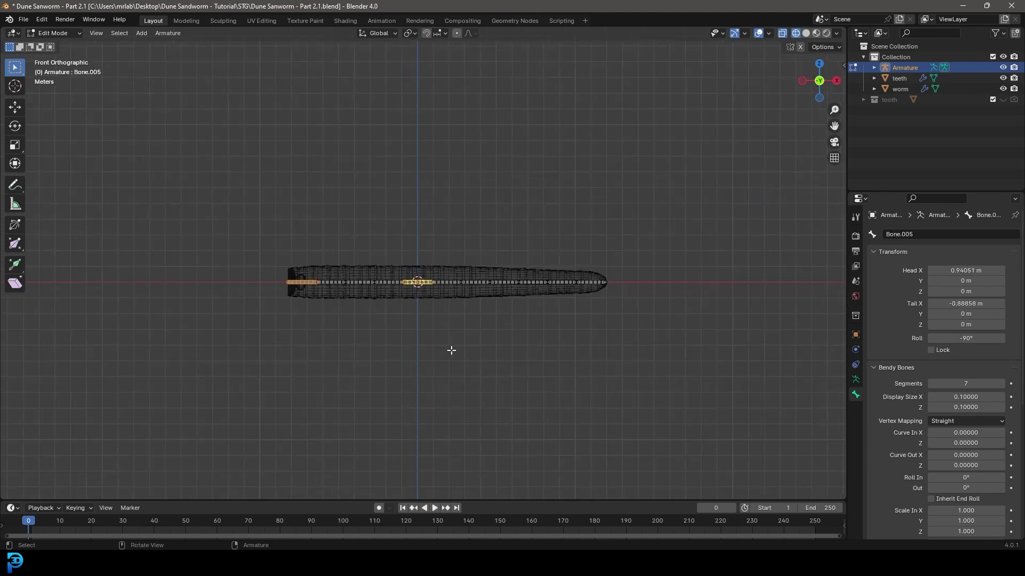
scroll(414, 305, up, 3)
click(465, 299)
scroll(314, 337, up, 3)
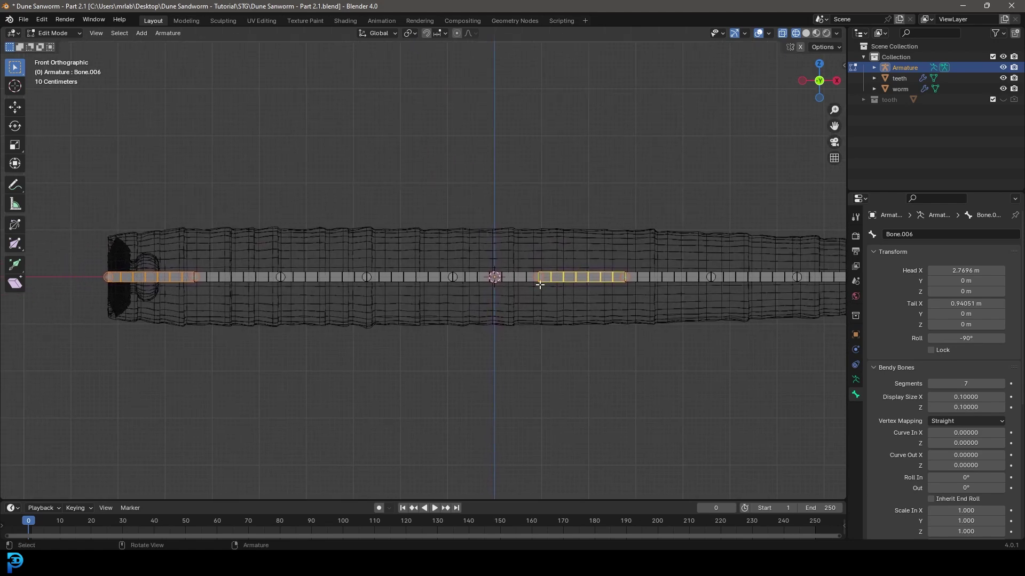
key(shift+d)
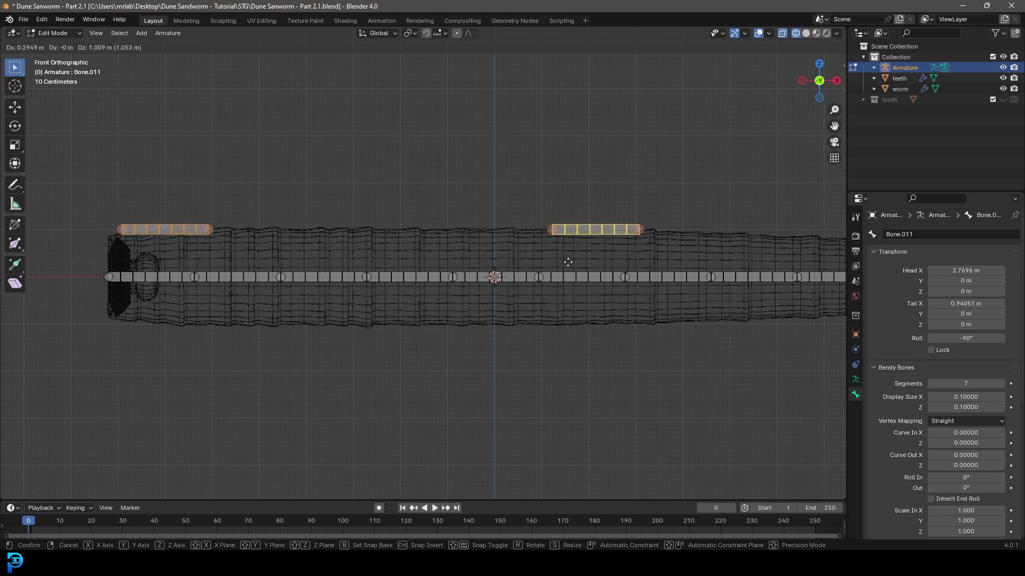
right_click(571, 258)
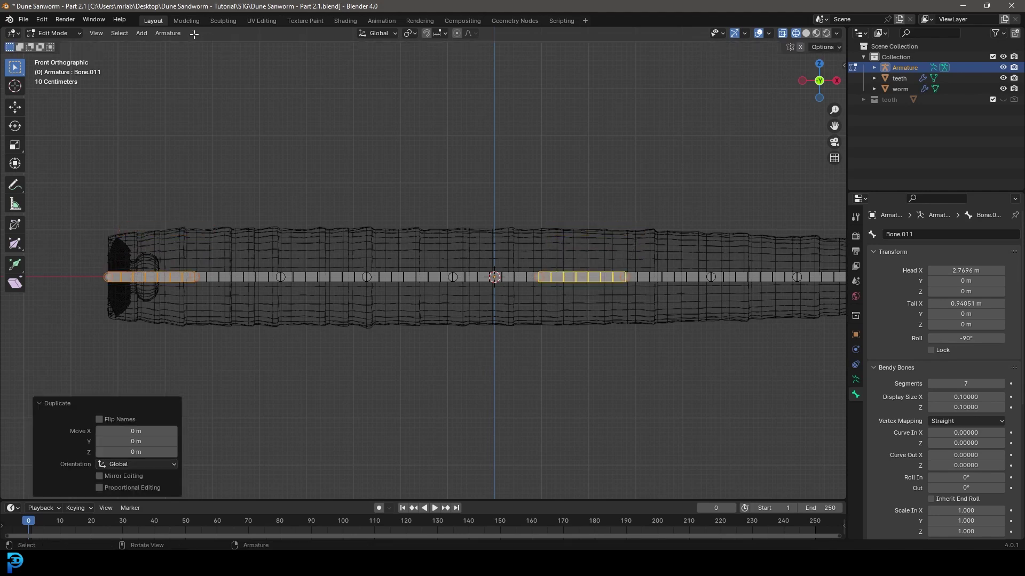
- Enlarge both duplicated bones with Scale BBone by a factor of about 2.7
click(177, 33)
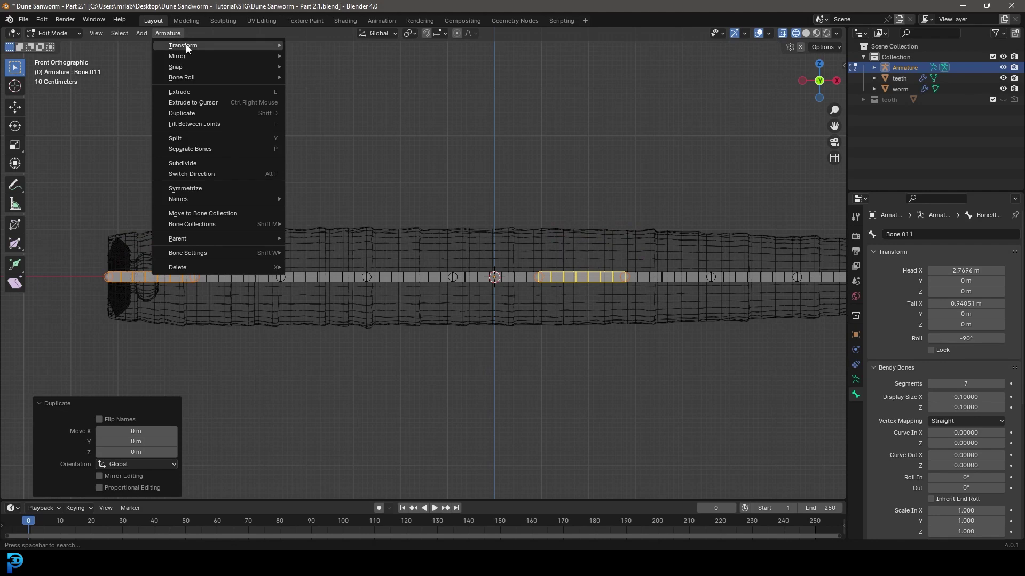
mouse_move(273, 46)
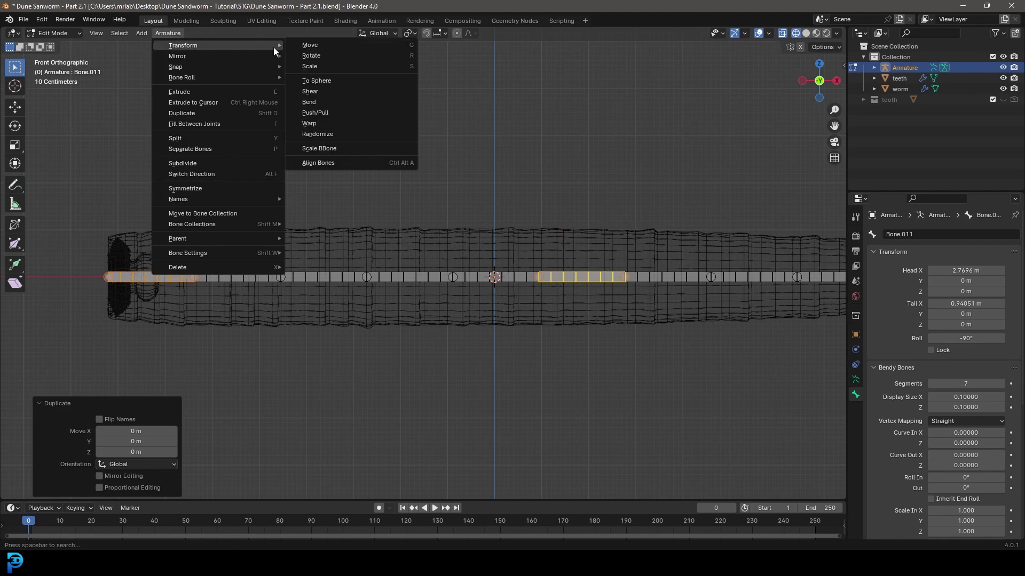
click(347, 148)
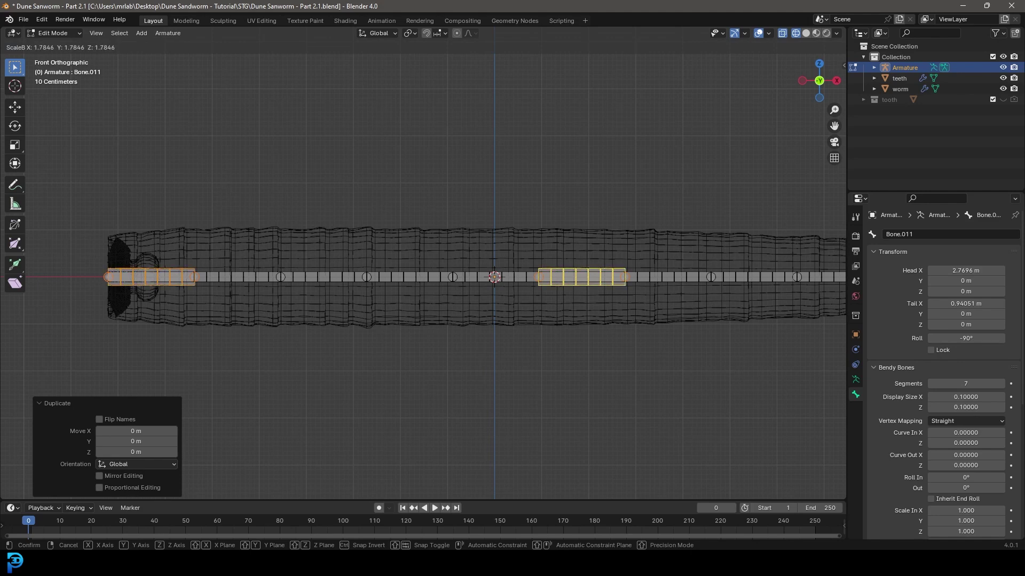
click(608, 301)
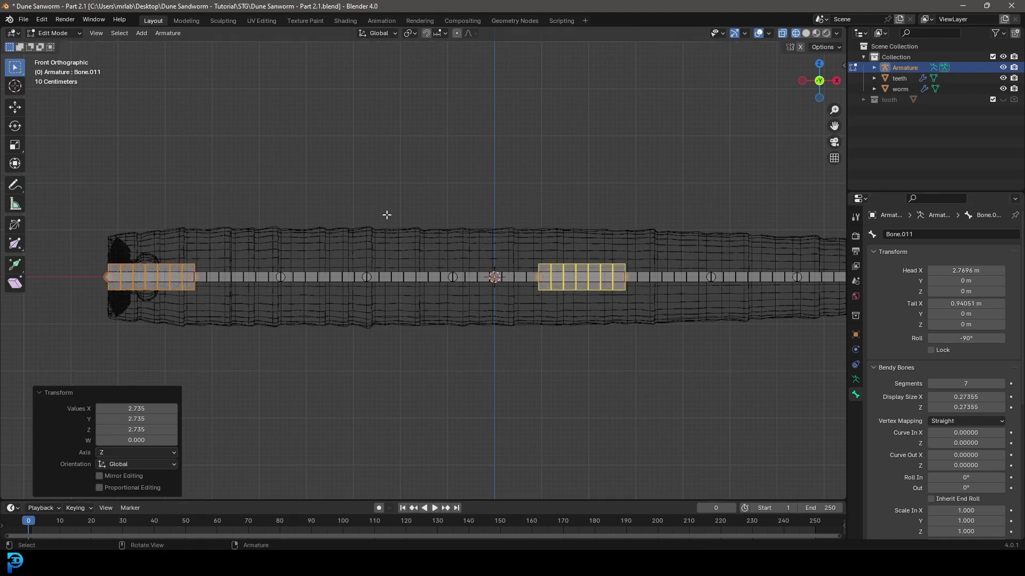
- Clear the parent of both enlarged duplicate bones
middle_drag(554, 227, 552, 228)
key(alt+p)
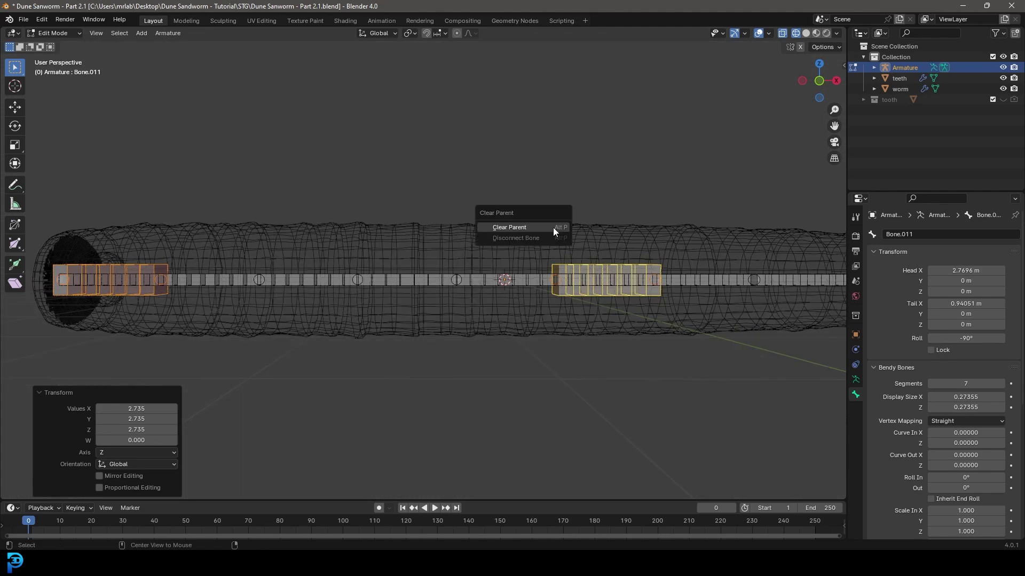
click(508, 228)
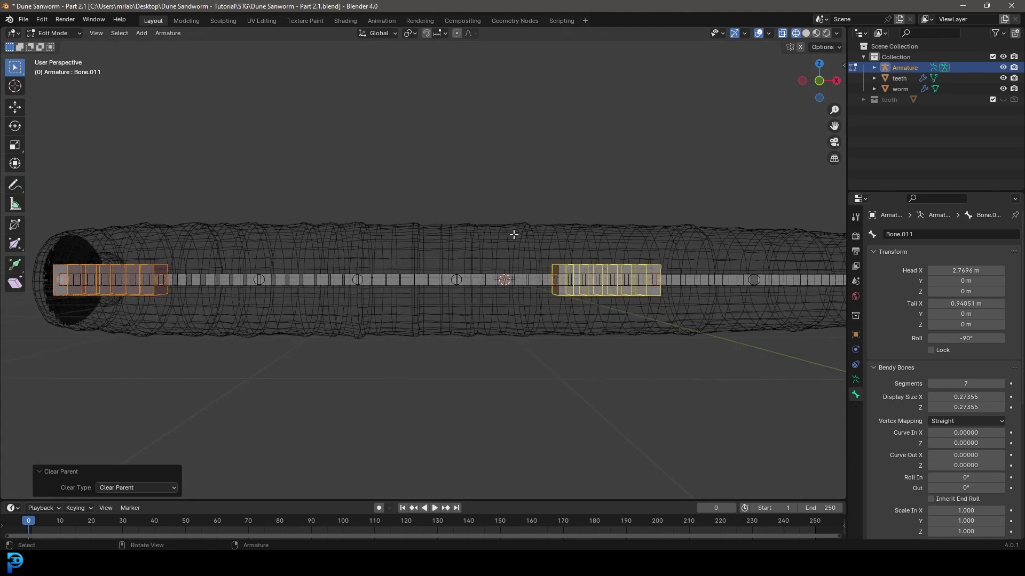
key(g)
right_click(546, 246)
middle_drag(634, 290, 634, 292)
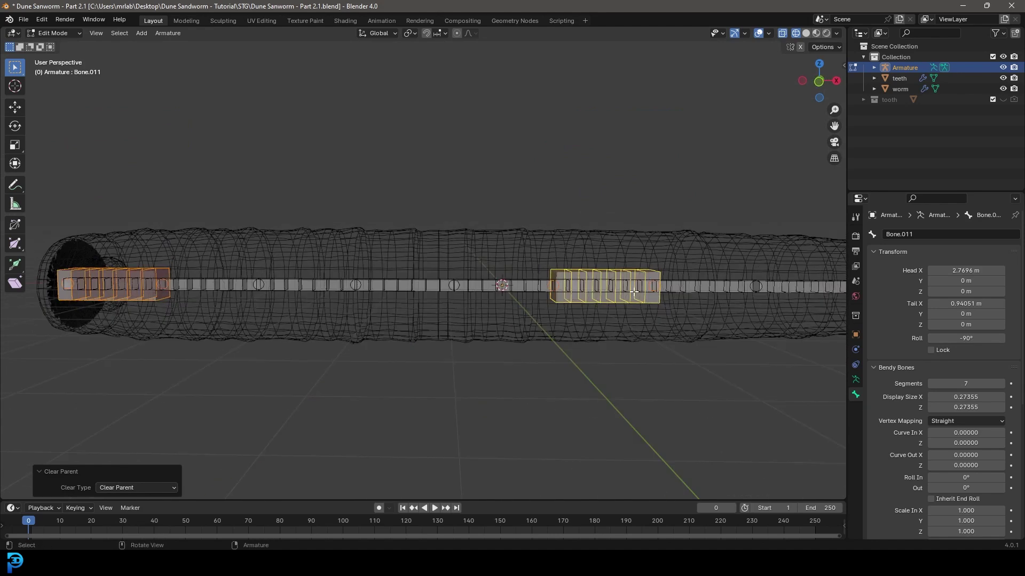
- Set the Bendy Bones segments of both enlarged duplicate bones to 1, the middle one and the one at the head
click(611, 273)
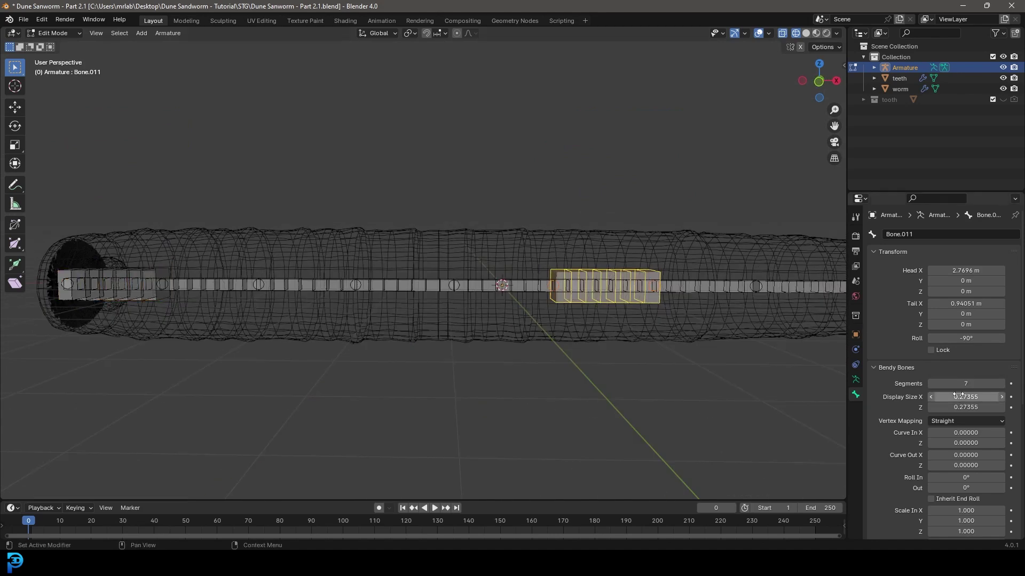
click(124, 267)
middle_drag(125, 267, 209, 285)
click(985, 384)
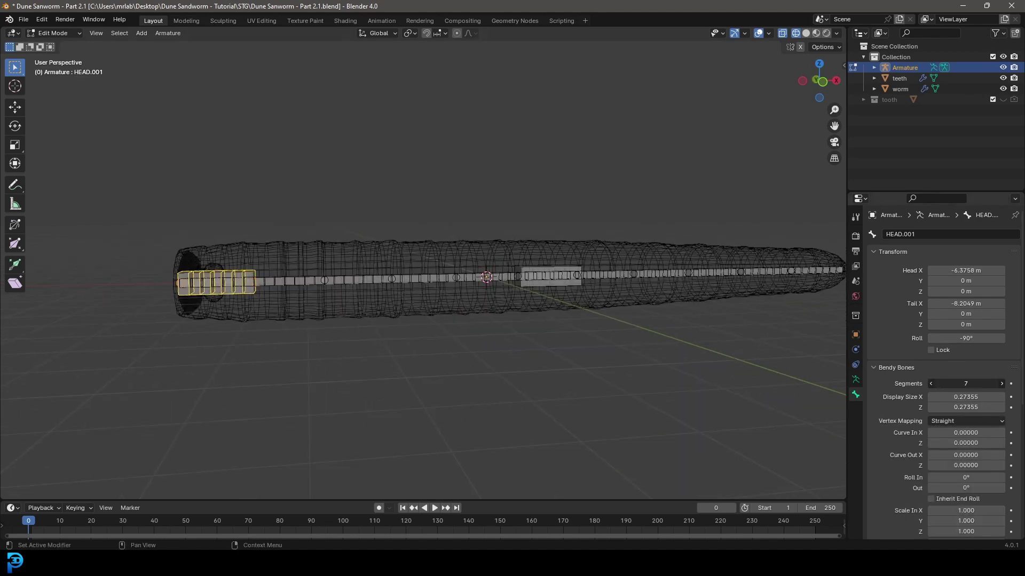
text(1)
key(Return)
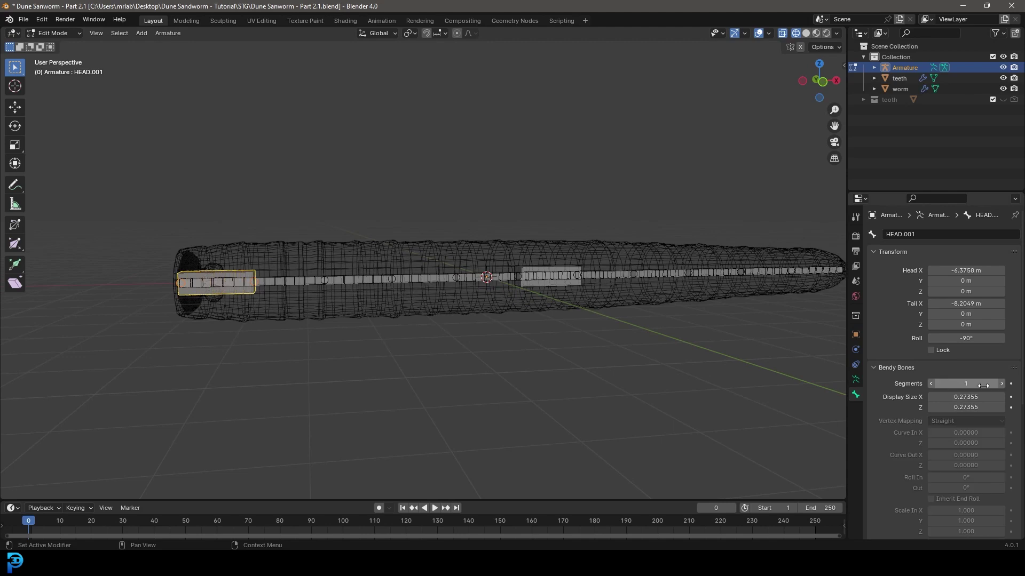
- Return the viewport to solid shading and select both enlarged control bones in front view
key(shift+z)
middle_drag(590, 270, 605, 269)
scroll(545, 276, up, 1)
click(570, 277)
shift+click(222, 269)
key(KP_1)
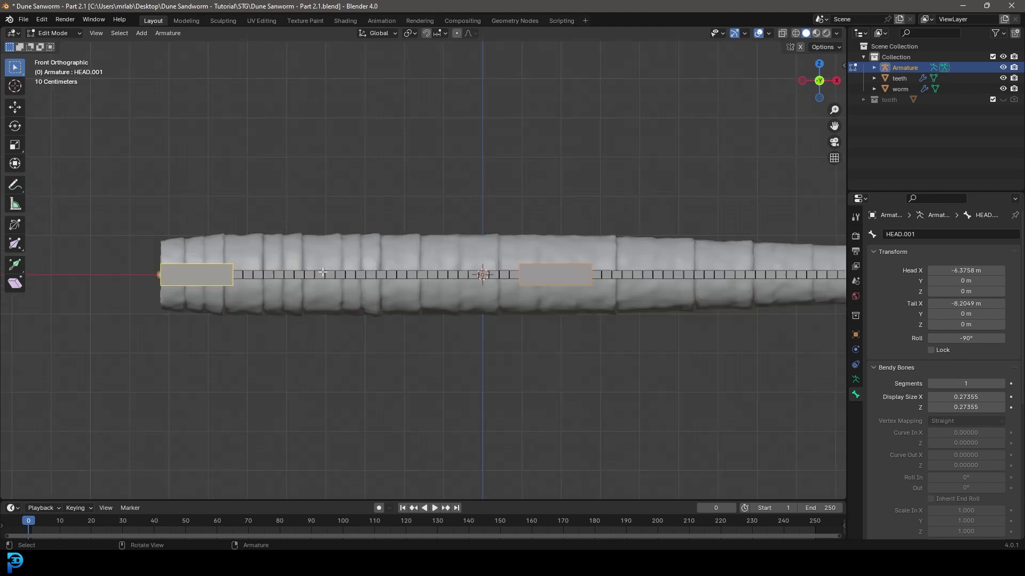
- Try moving both enlarged control bones about 1.84 m along negative X, and undo that move
shift+middle_drag(329, 269, 334, 282)
scroll(334, 282, up, 1)
shift+middle_drag(253, 290, 466, 280)
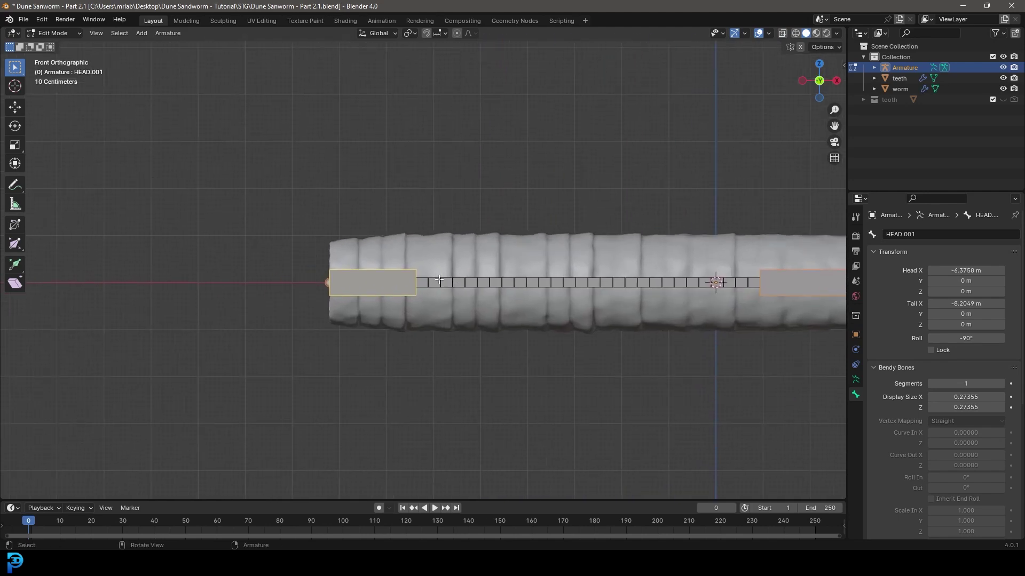
key(g)
key(x)
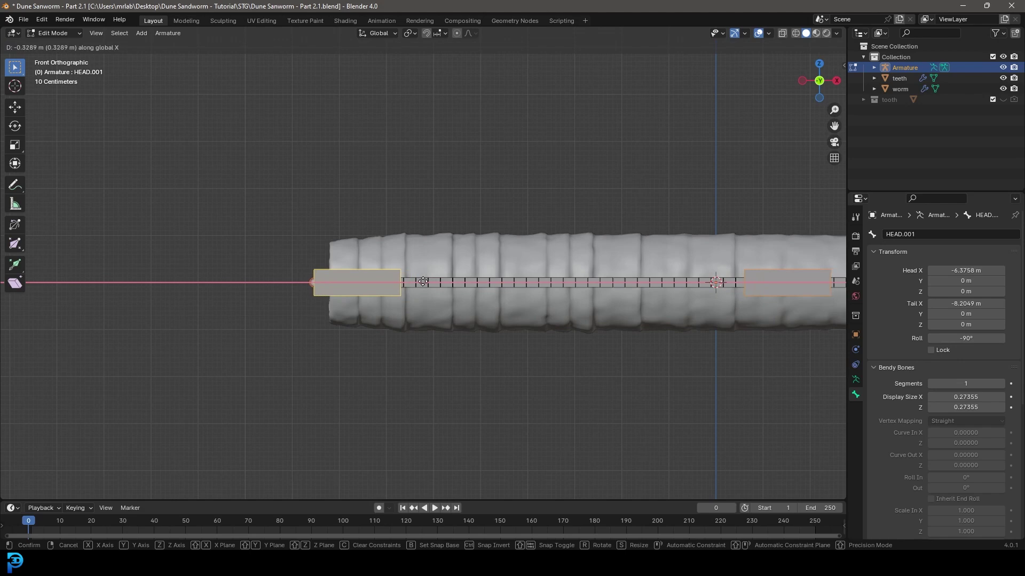
click(352, 301)
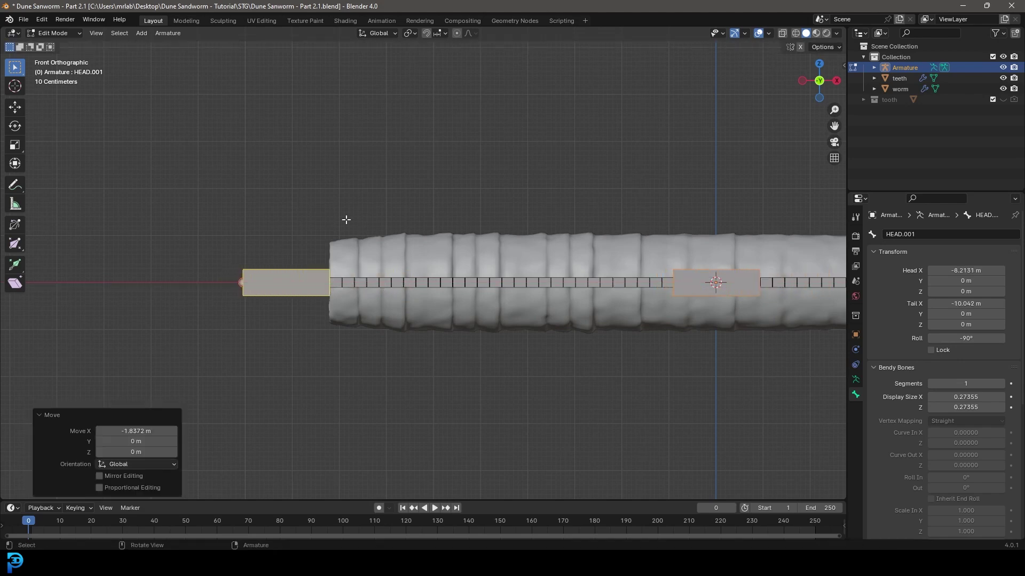
scroll(480, 315, down, 7)
scroll(484, 318, up, 9)
shift+middle_drag(485, 318, 401, 164)
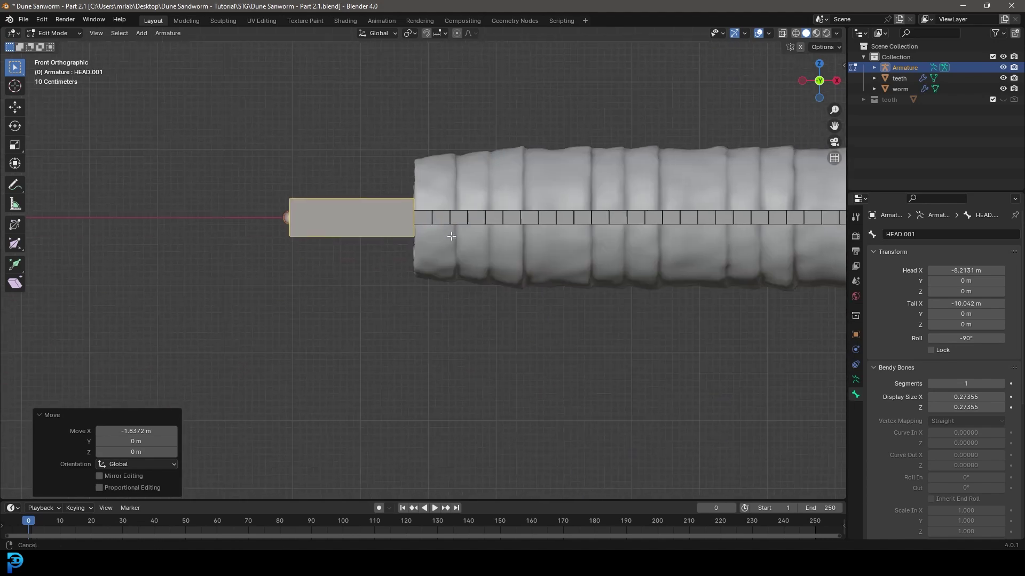
scroll(461, 138, up, 5)
key(ctrl+z)
- Move both enlarged control bones about 1.83 m along negative X, lining the front one up with the spine's end at the mouth
shift+middle_drag(599, 171, 587, 232)
key(g)
key(x)
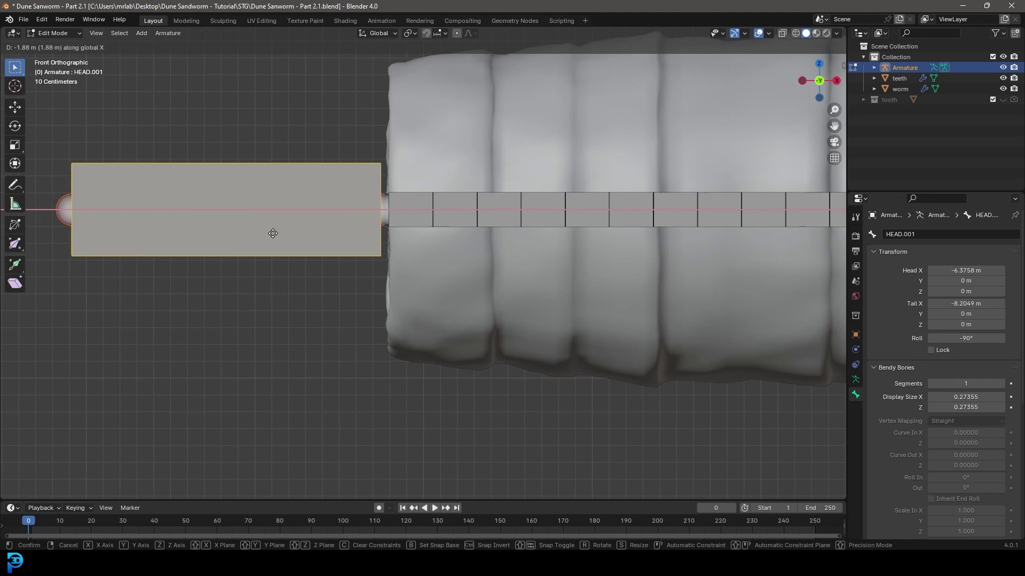
click(279, 233)
scroll(457, 173, down, 6)
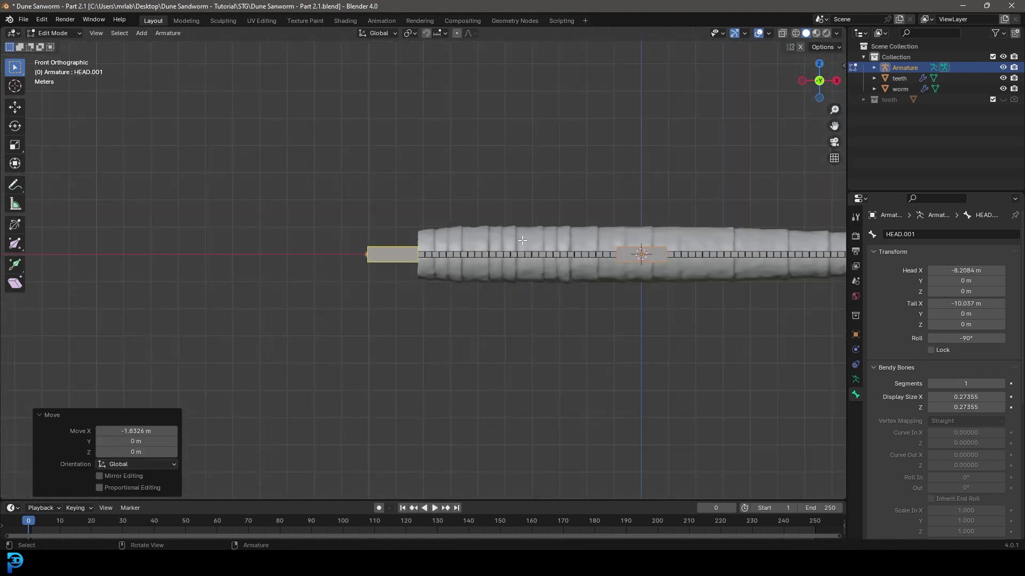
scroll(377, 279, up, 4)
scroll(408, 284, down, 2)
mouse_move(432, 279)
middle_down()
mouse_move(447, 268)
mouse_move(366, 320)
mouse_move(453, 284)
mouse_move(444, 267)
middle_up()
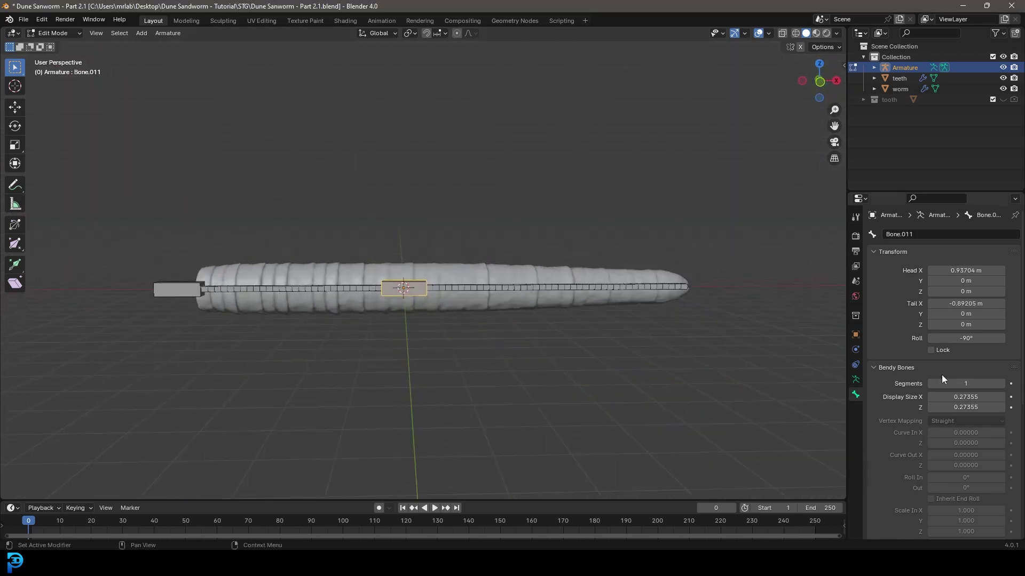
- Disable Deform for both enlarged control bones, the middle one and the one in front of the head
scroll(906, 388, down, 6)
scroll(905, 389, down, 4)
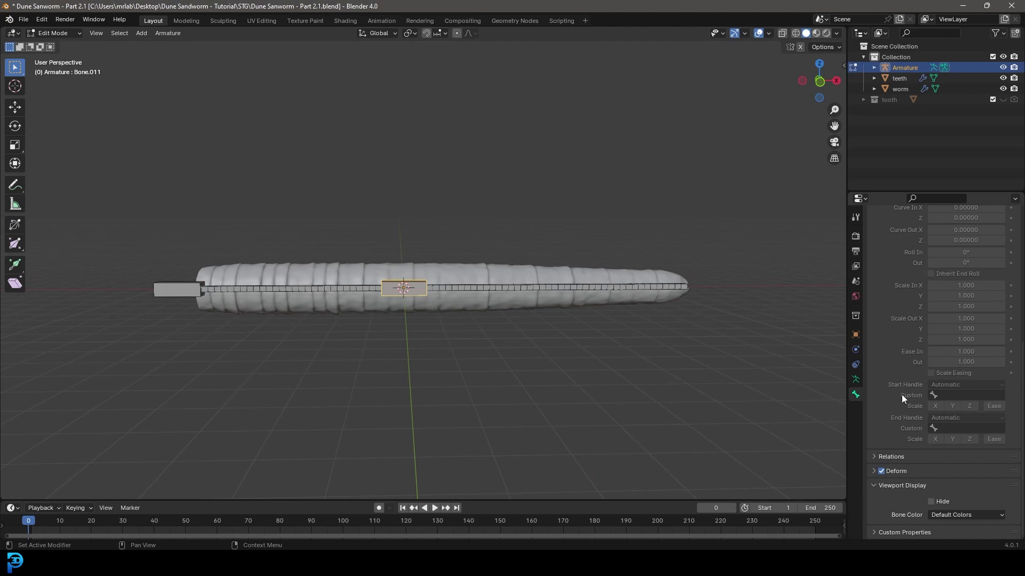
scroll(397, 293, up, 2)
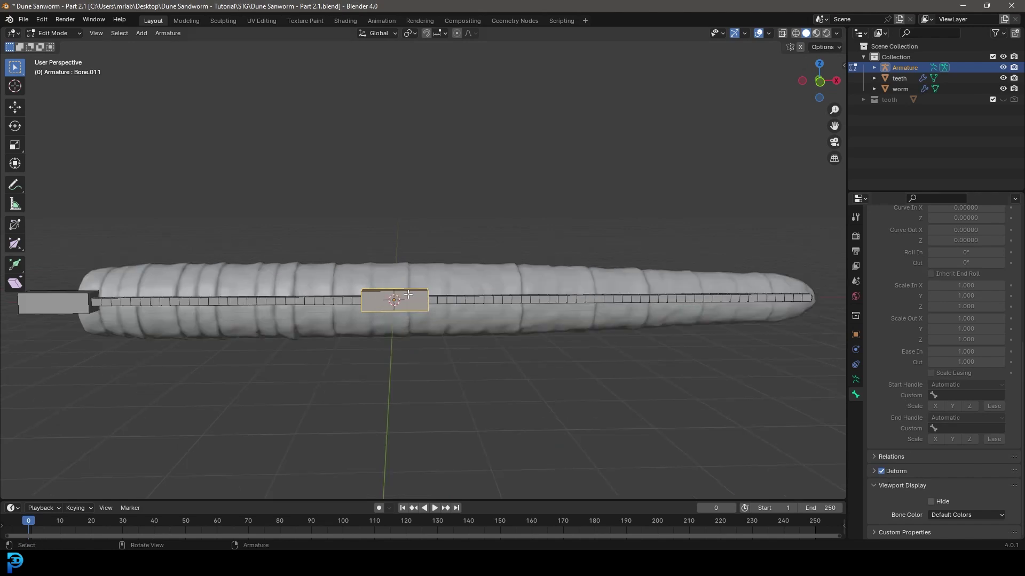
click(881, 472)
shift+middle_drag(261, 361, 470, 345)
click(310, 271)
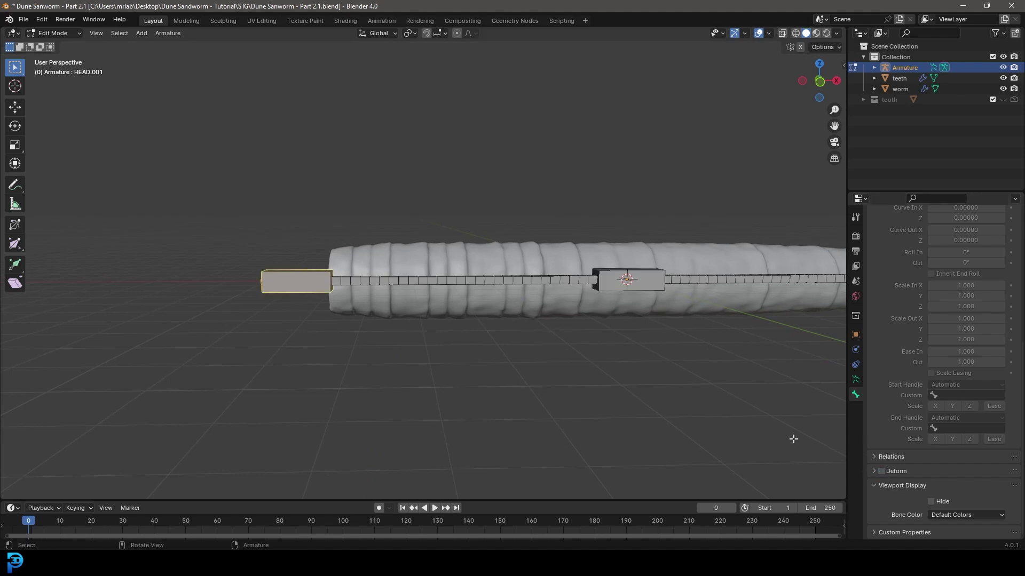
- Rename the enlarged middle bone MID CONTROL BONE
middle_drag(676, 300, 662, 297)
click(652, 275)
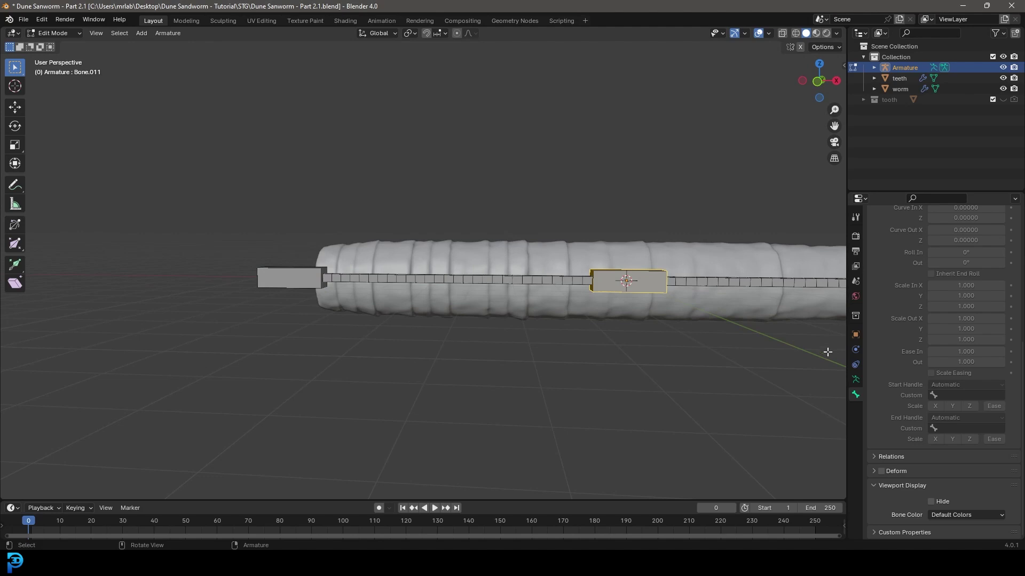
scroll(876, 382, up, 10)
click(938, 234)
text(MID CON)
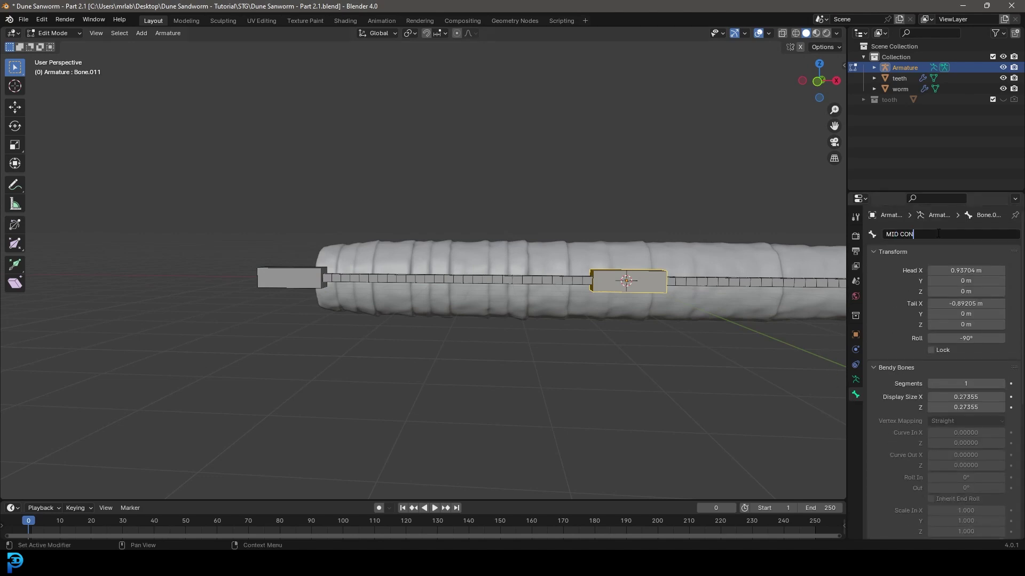
text(TROL BONE)
key(Return)
- Rename the enlarged bone in front of the worm's mouth Head control bone
click(291, 278)
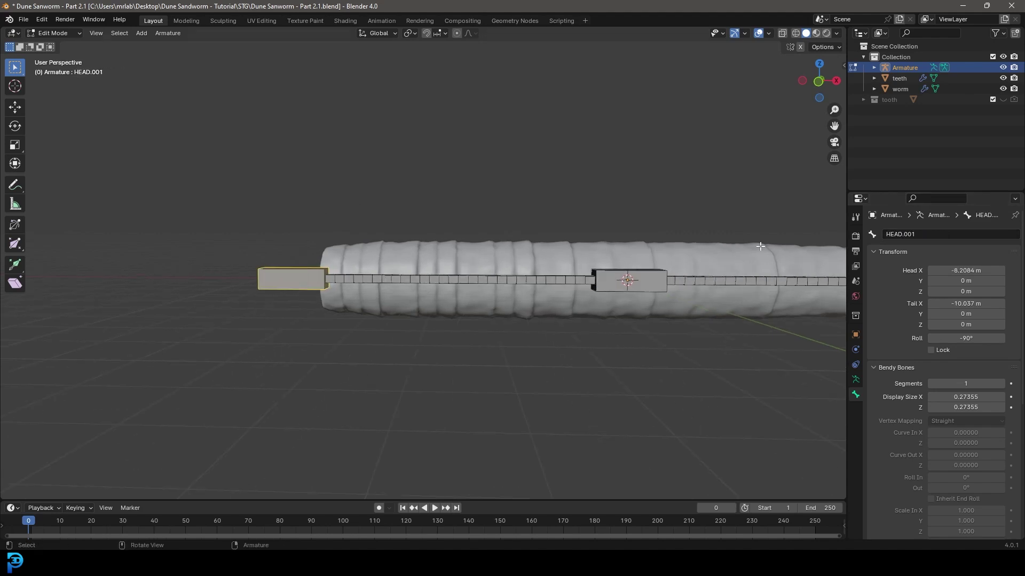
click(909, 233)
text(Head control bone)
key(Return)
- Duplicate MID CONTROL BONE and move the copy about 1.9 m straight up along Z, above the worm's body
shift+middle_drag(619, 268, 429, 320)
scroll(420, 305, up, 1)
click(419, 305)
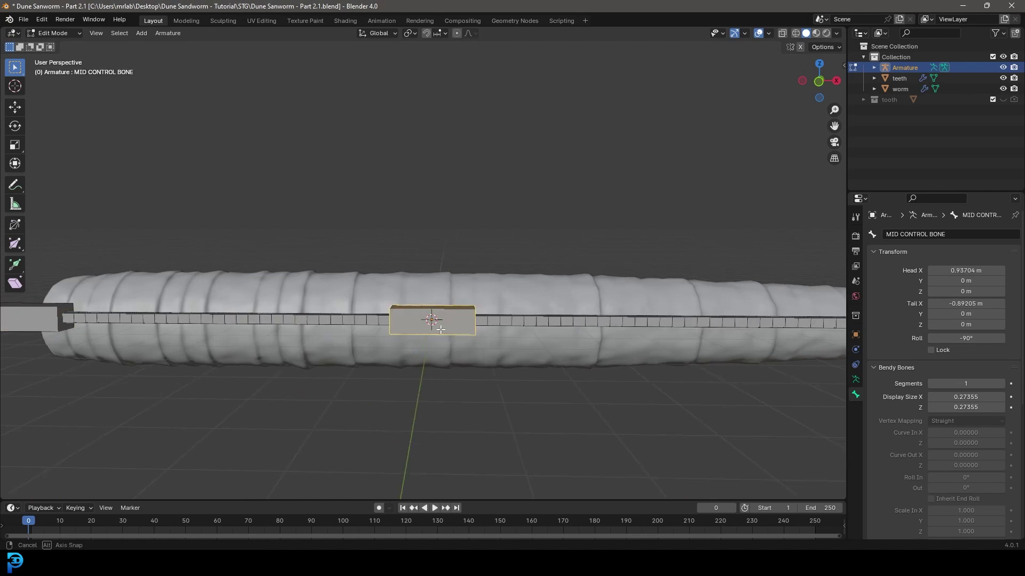
key(g)
key(z)
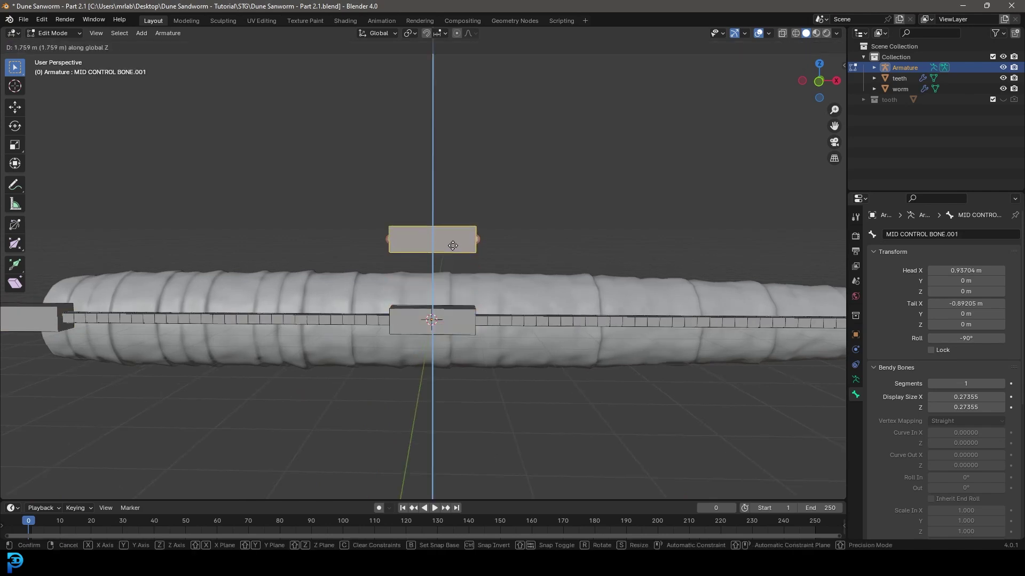
click(453, 241)
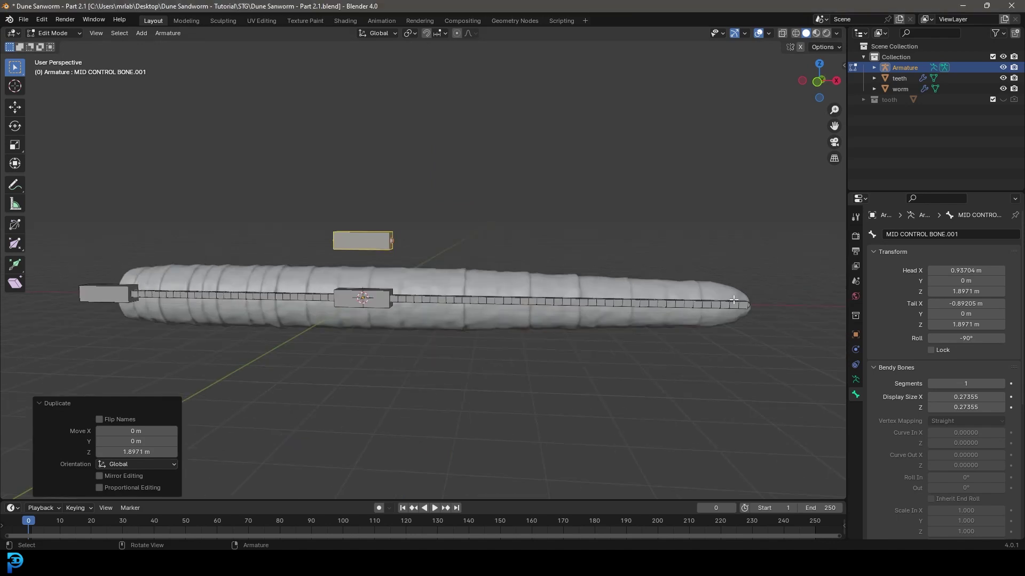
- Rename the last spine bone at the worm's tail end as tail
click(734, 302)
click(919, 234)
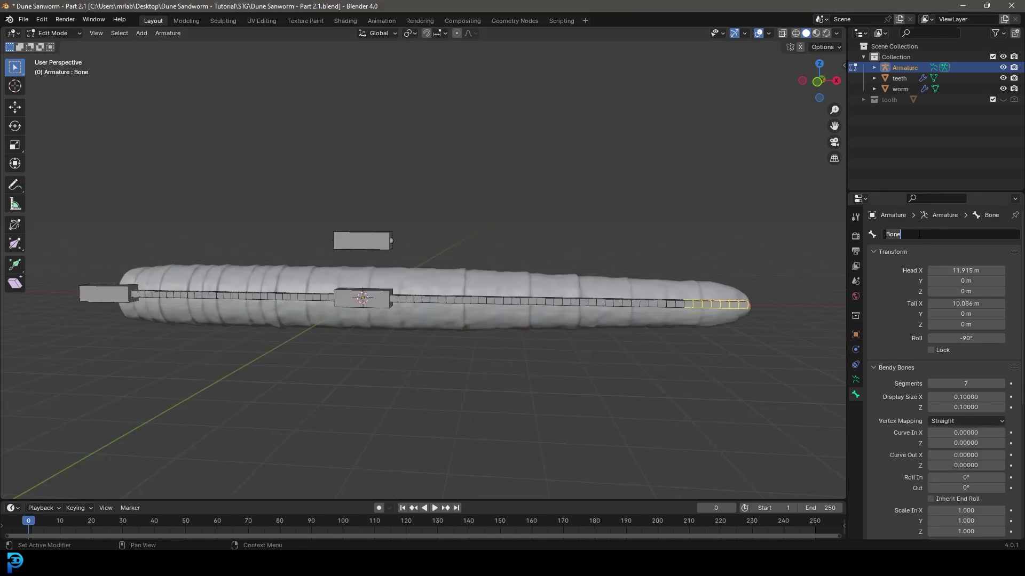
text(tail)
key(Return)
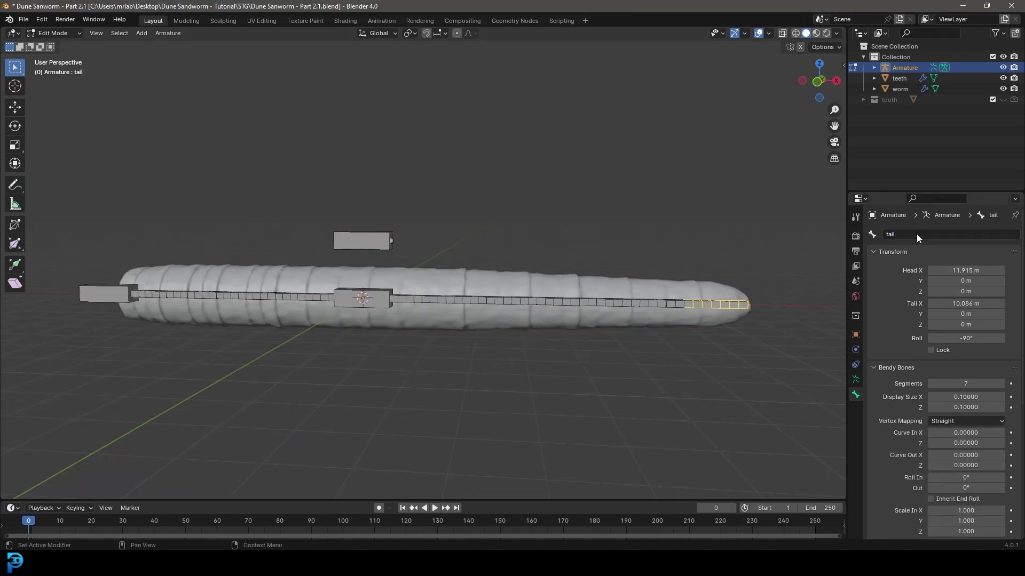
- Parent the tail, MID CONTROL BONE and Head control bone to the raised duplicate bone with Keep Offset
scroll(717, 303, up, 4)
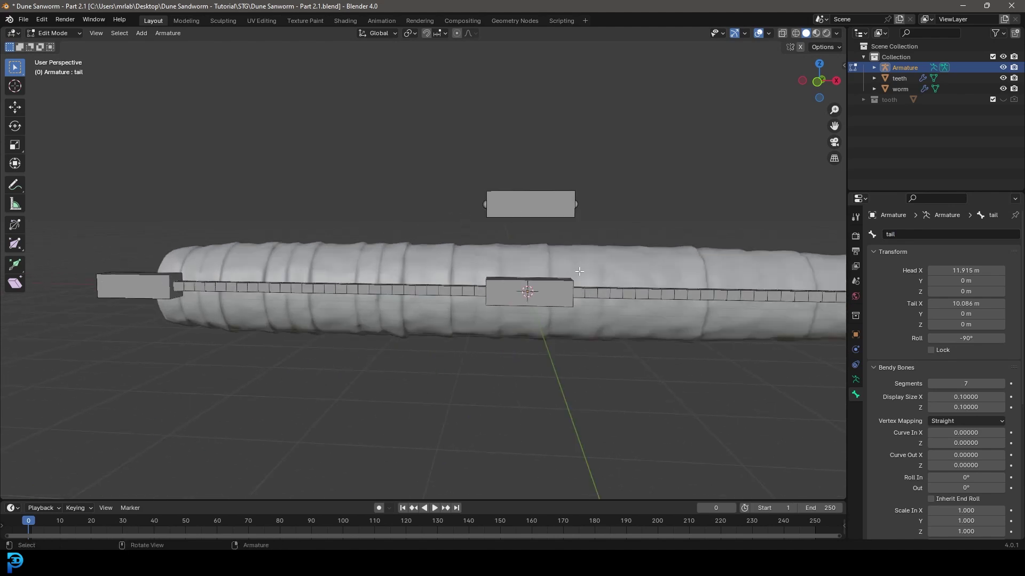
shift+click(545, 280)
shift+click(144, 280)
middle_drag(627, 251, 552, 237)
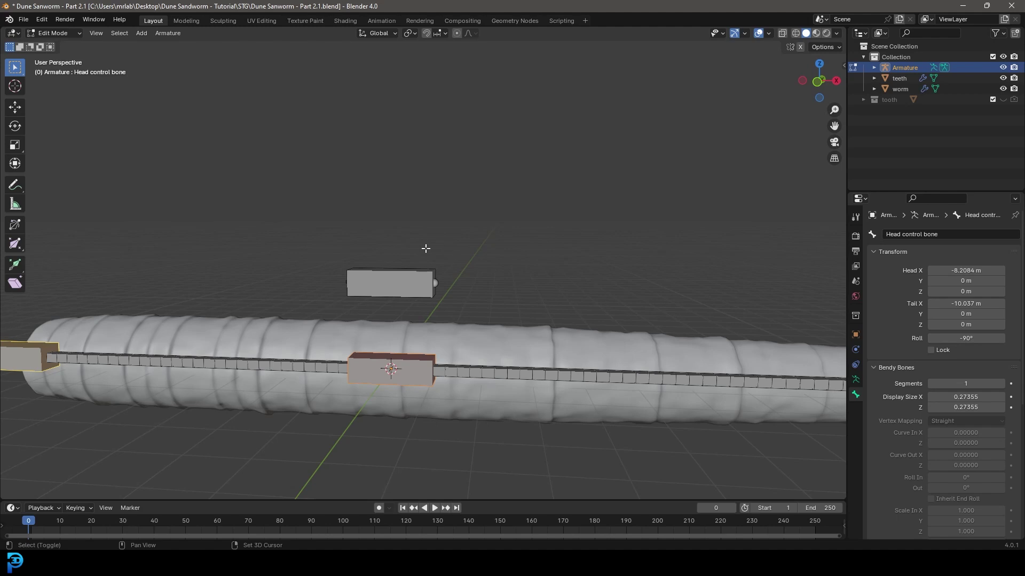
shift+click(400, 272)
middle_drag(387, 256, 425, 261)
key(ctrl+p)
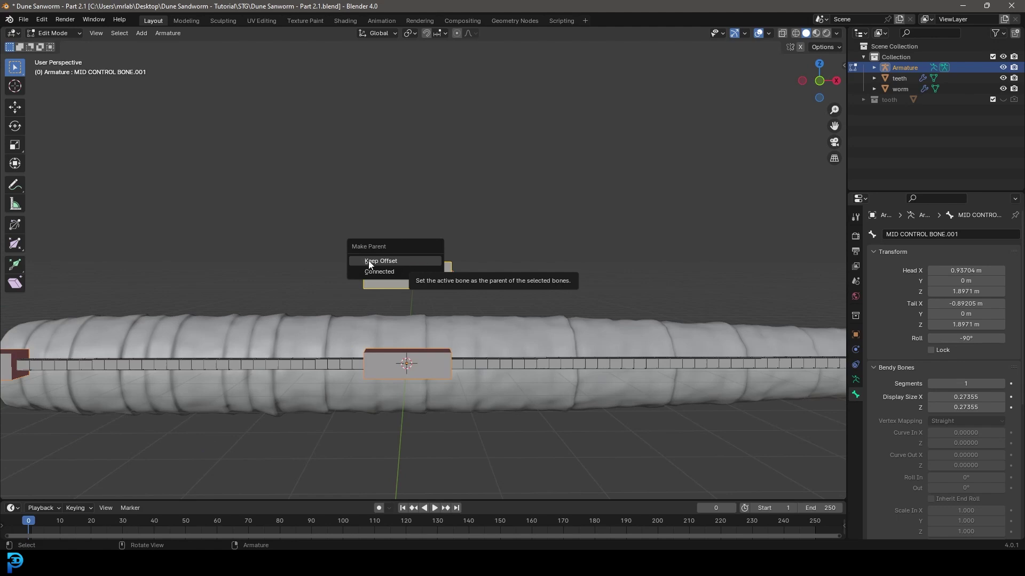
click(399, 261)
- Select only the raised bone above the worm and rename it Main control
scroll(399, 261, down, 5)
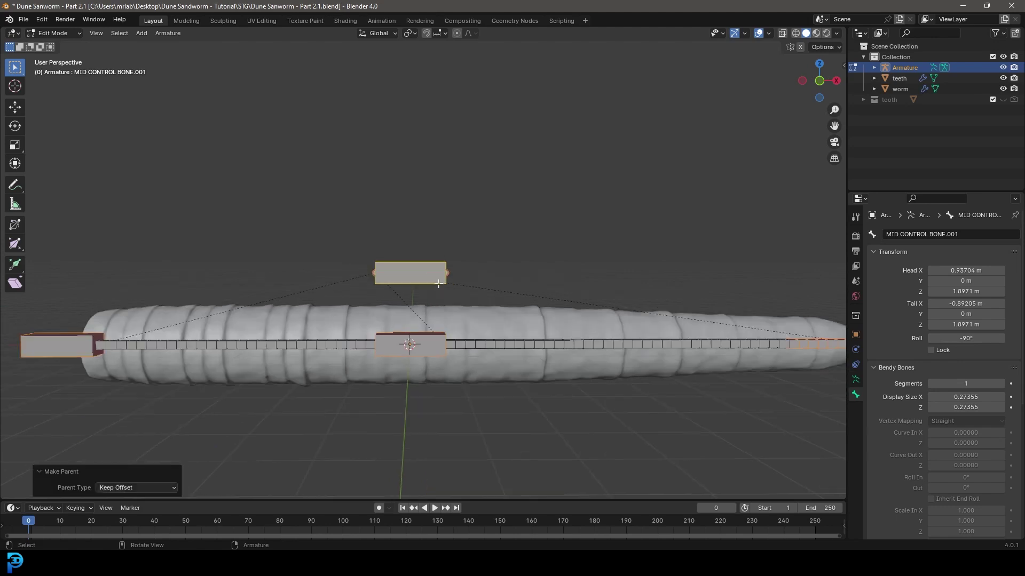
mouse_move(400, 266)
middle_down()
mouse_move(413, 268)
mouse_move(396, 272)
middle_up()
scroll(395, 271, up, 4)
click(396, 269)
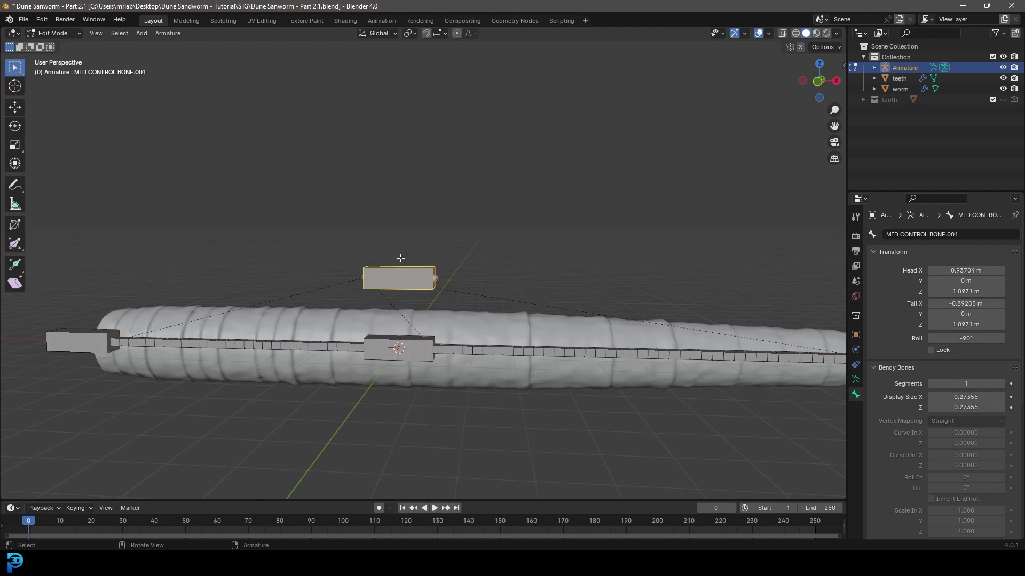
click(931, 235)
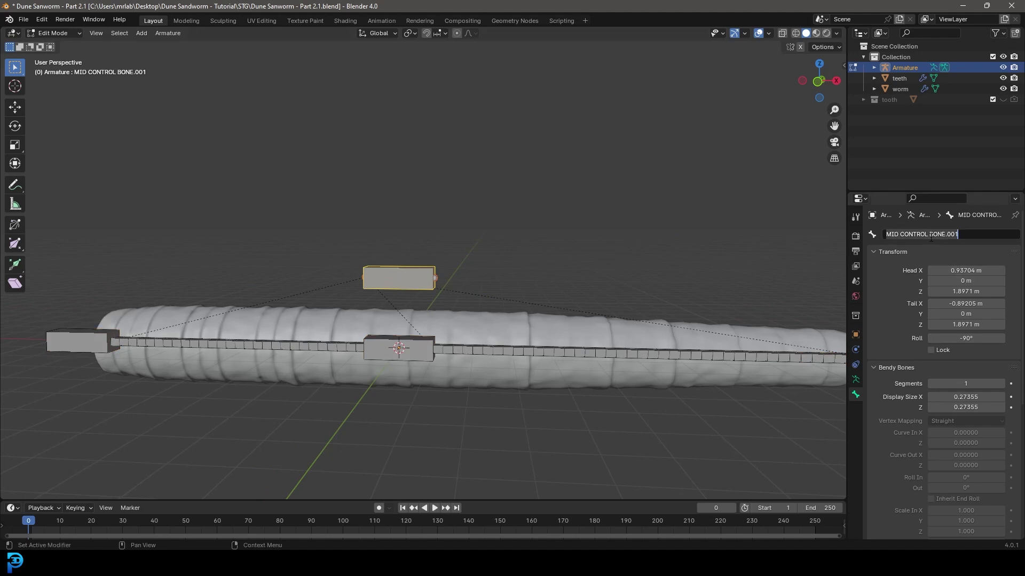
text(Main control)
key(Return)
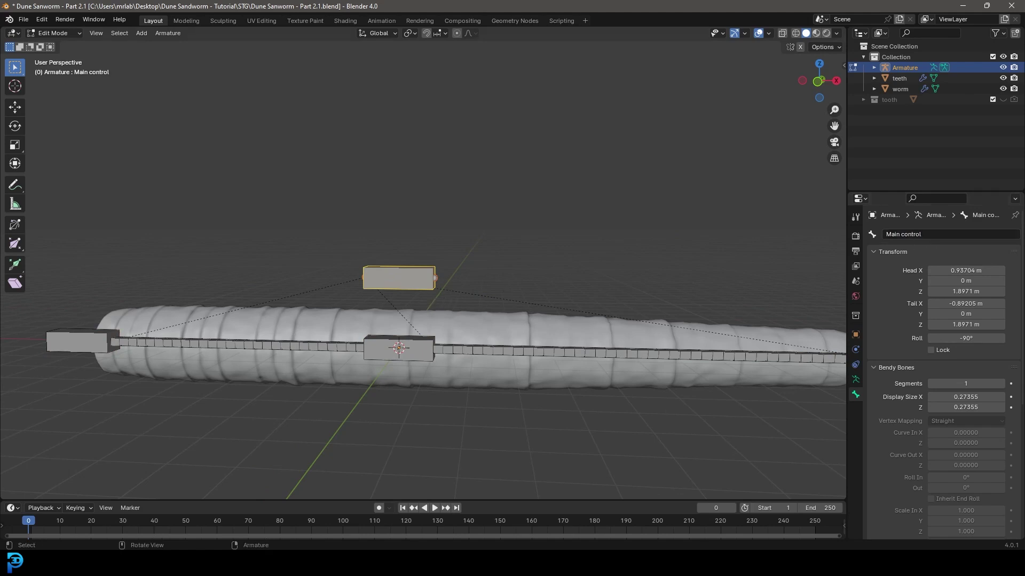
- In Pose Mode, add an Inverse Kinematics constraint to the HEAD bone with Head control bone as its target
middle_drag(503, 288, 111, 71)
click(58, 37)
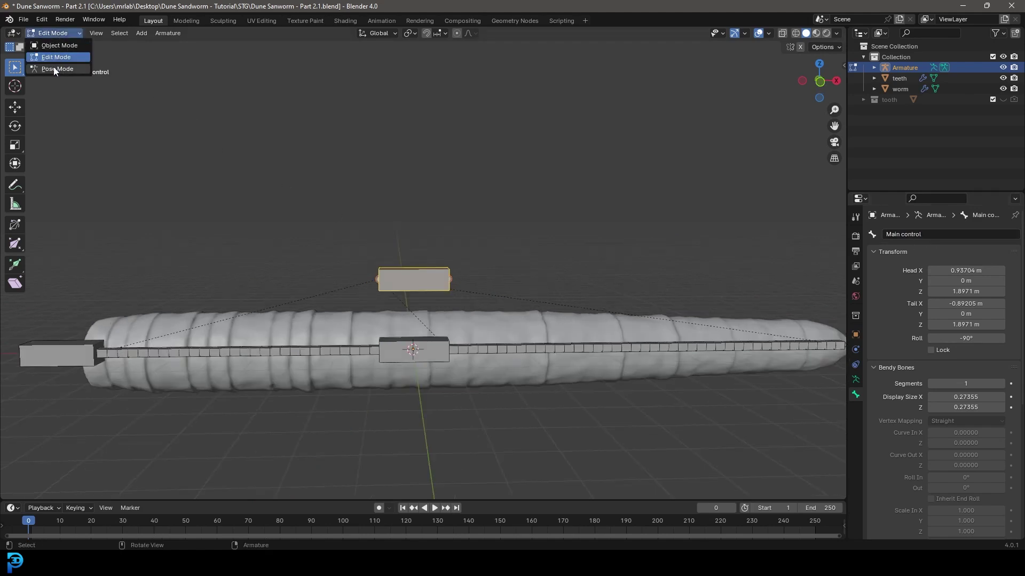
click(54, 67)
middle_drag(143, 258, 224, 300)
click(190, 293)
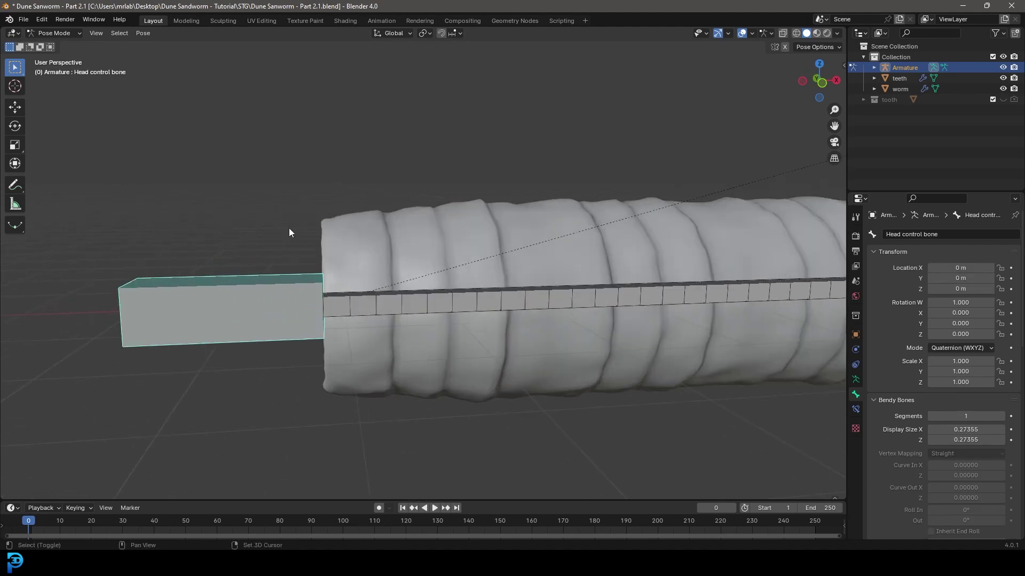
shift+click(416, 301)
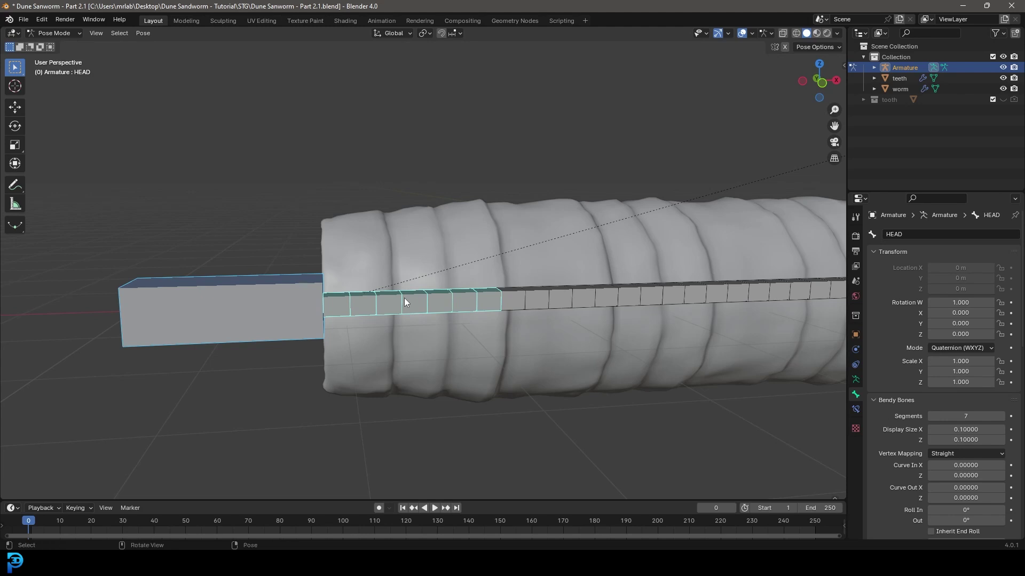
key(shift+ctrl+c)
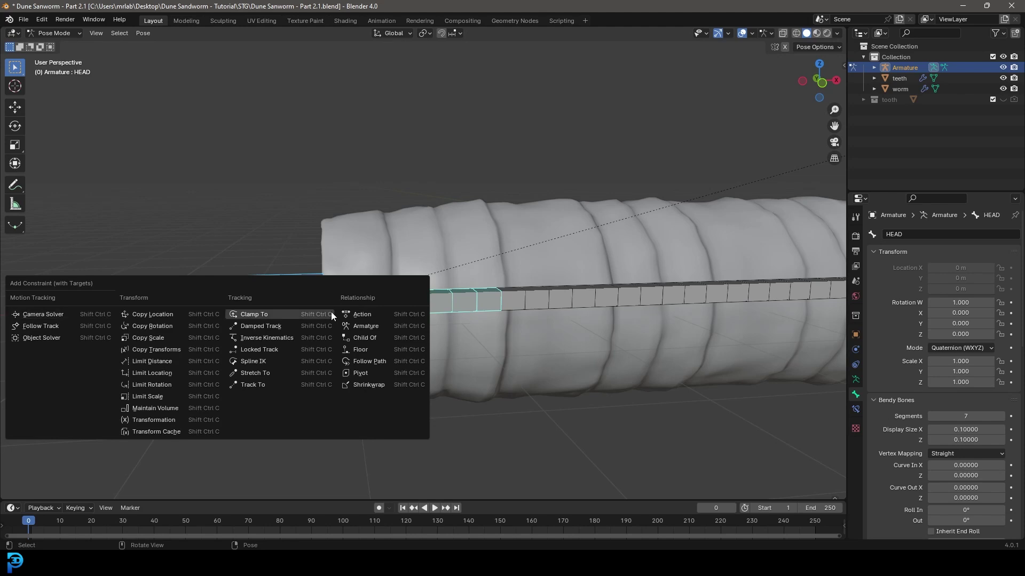
click(293, 336)
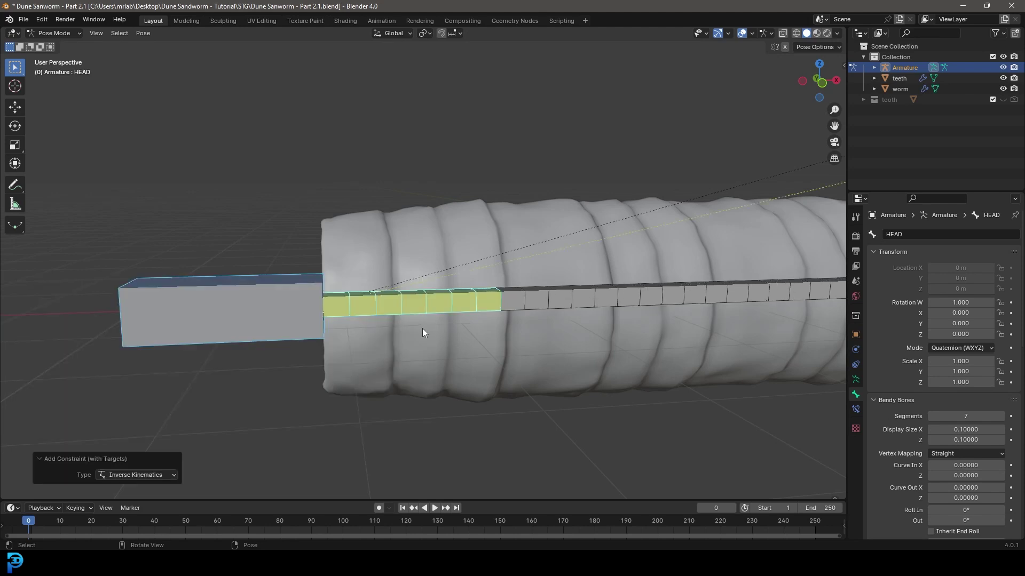
- Set the Chain Length of the HEAD bone's Inverse Kinematics constraint to 6
click(262, 285)
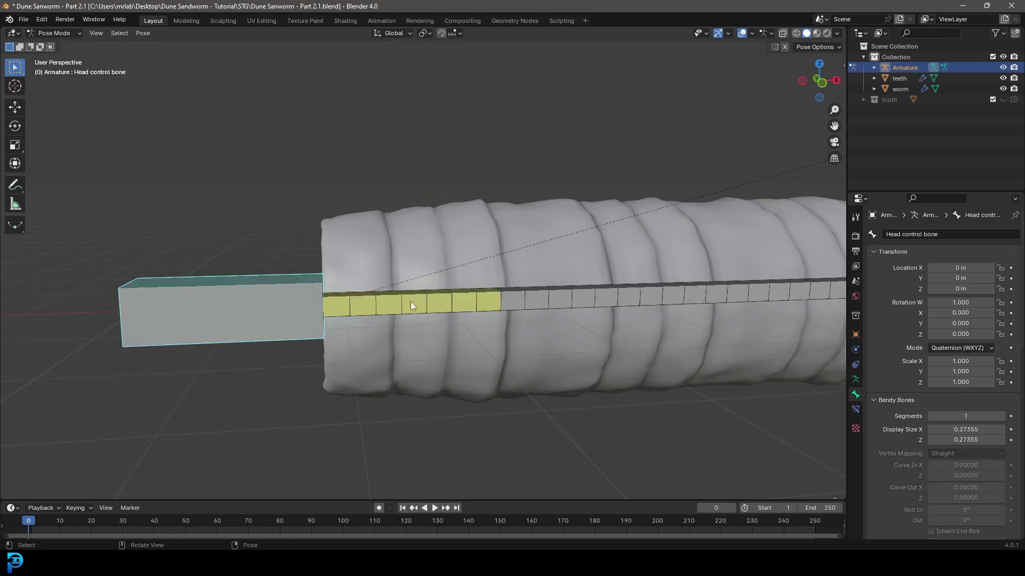
click(412, 302)
scroll(500, 312, down, 5)
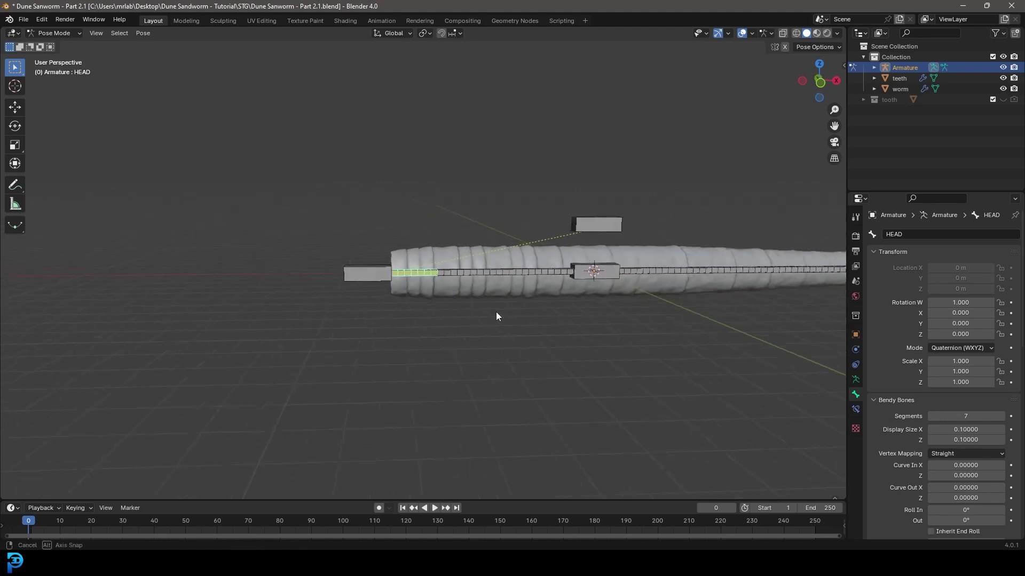
scroll(415, 280, up, 4)
scroll(410, 277, up, 3)
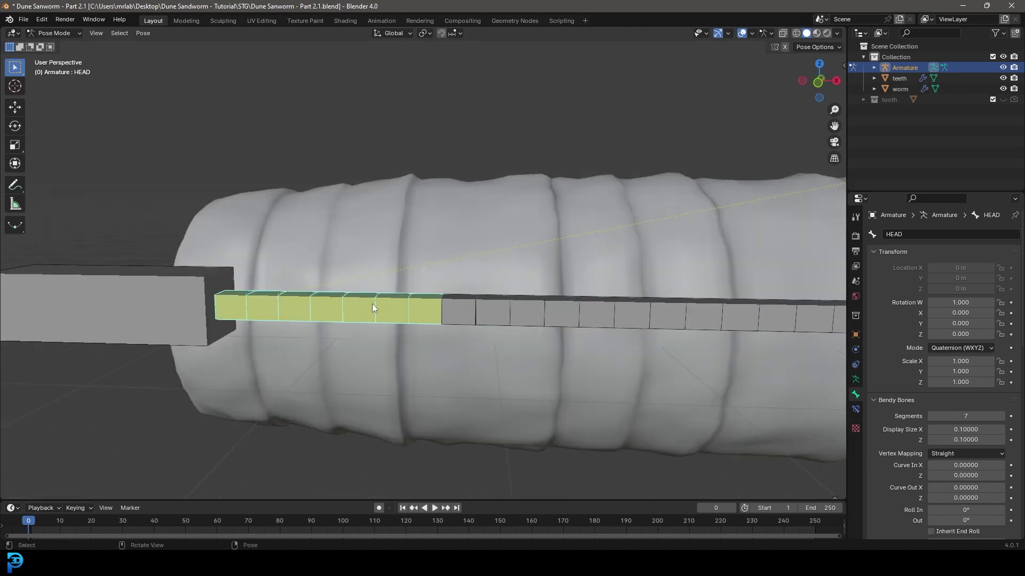
click(856, 409)
scroll(481, 266, down, 5)
scroll(407, 280, up, 3)
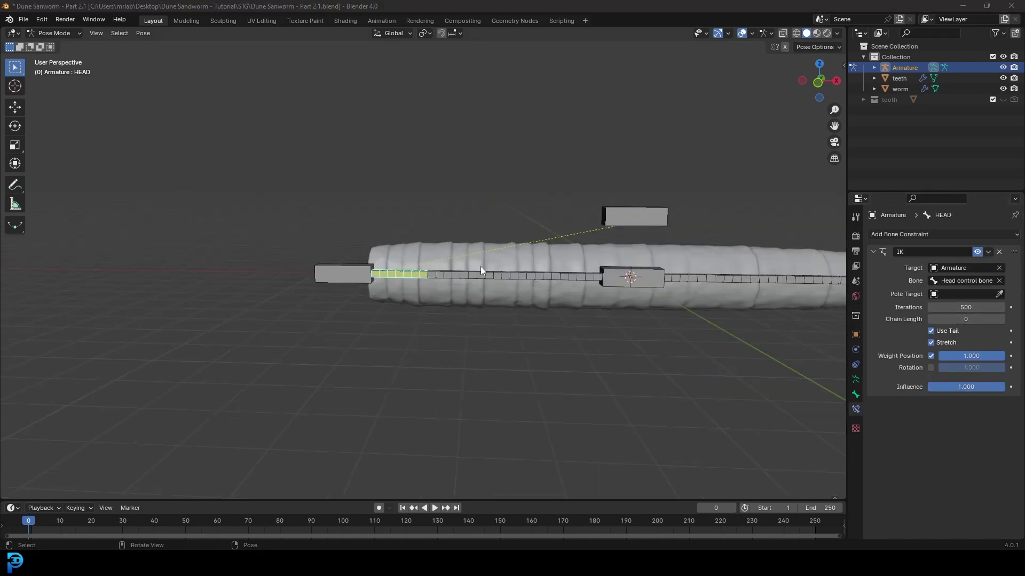
scroll(410, 281, up, 1)
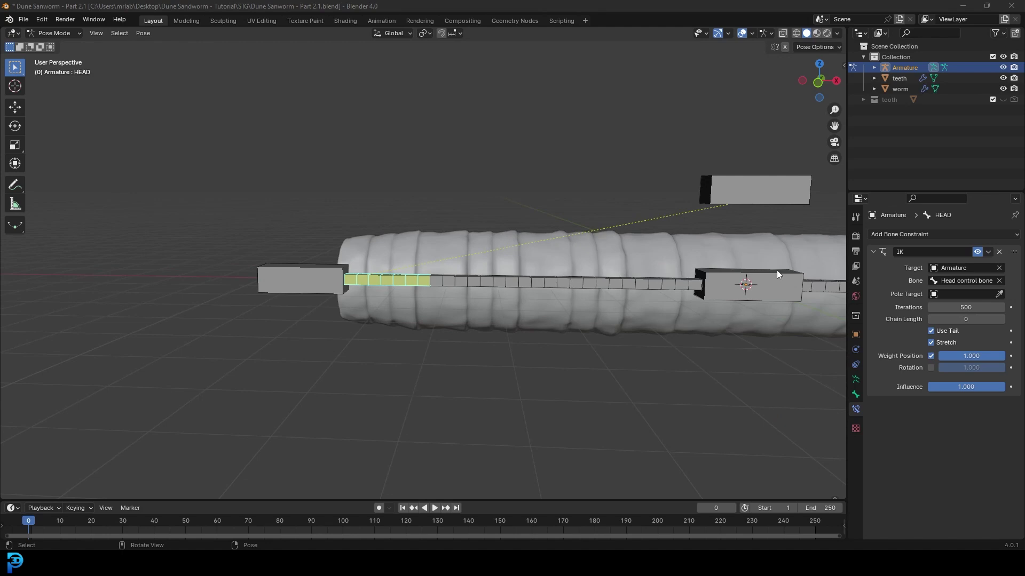
click(975, 318)
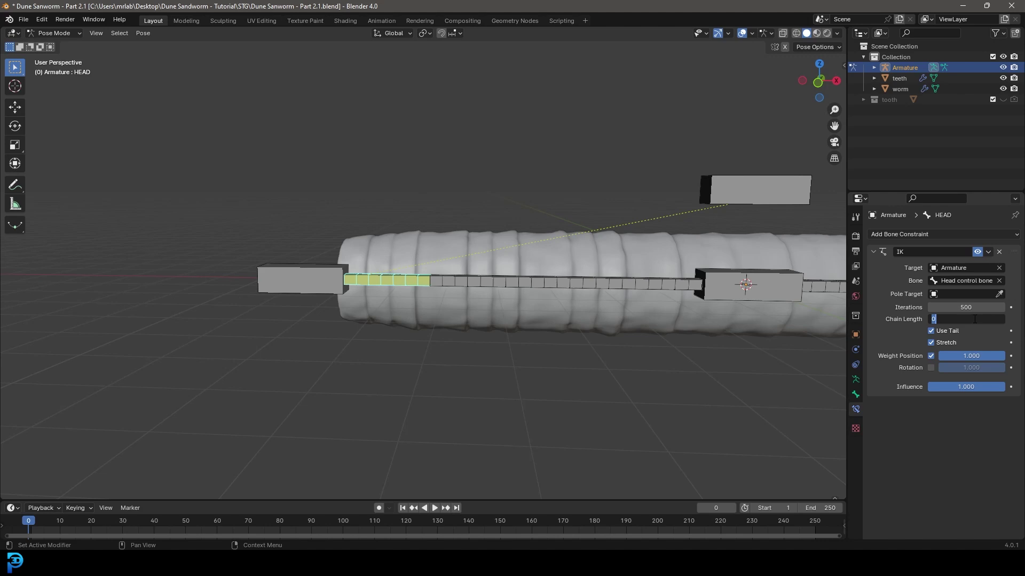
key(Return)
scroll(487, 259, down, 3)
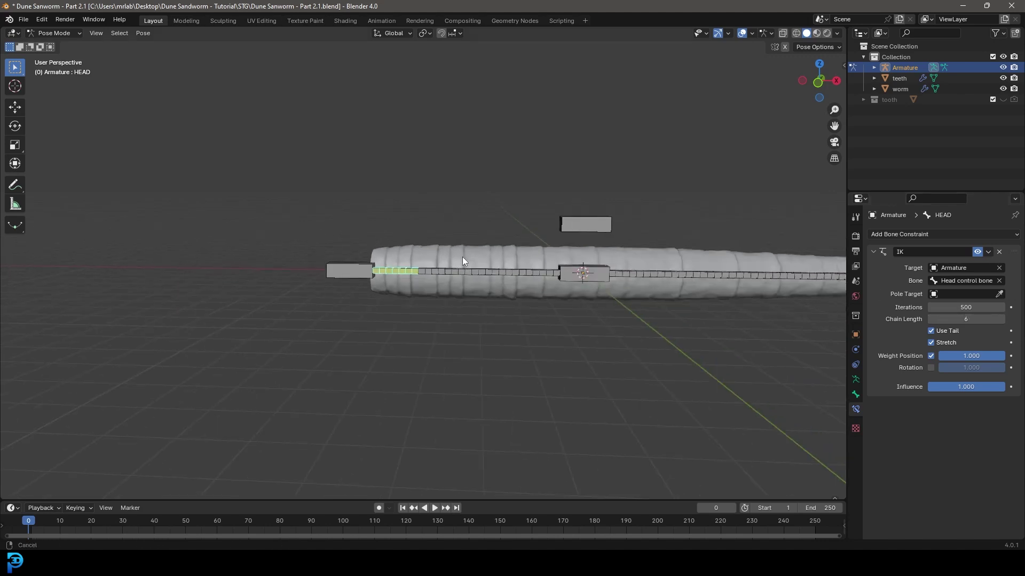
- Trial-move the Head control bone upward to check how the spine follows, and cancel the move
scroll(462, 258, up, 2)
click(321, 273)
scroll(369, 283, up, 3)
key(g)
scroll(406, 241, down, 5)
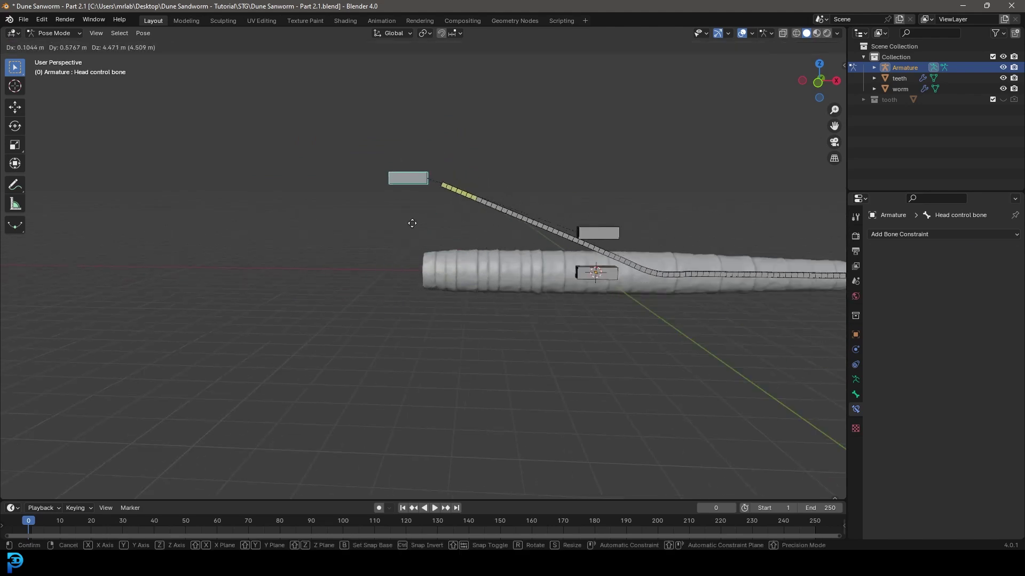
key(Escape)
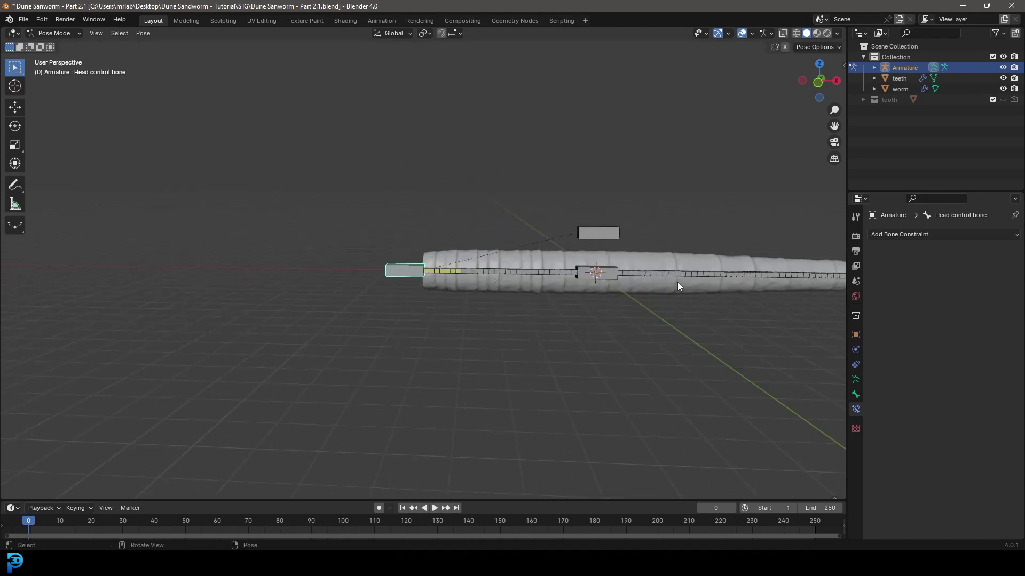
- Set the HEAD bone's IK Chain Length to 5 and test it with a cancelled move of the Head control bone
scroll(641, 288, down, 4)
scroll(570, 290, up, 5)
click(373, 258)
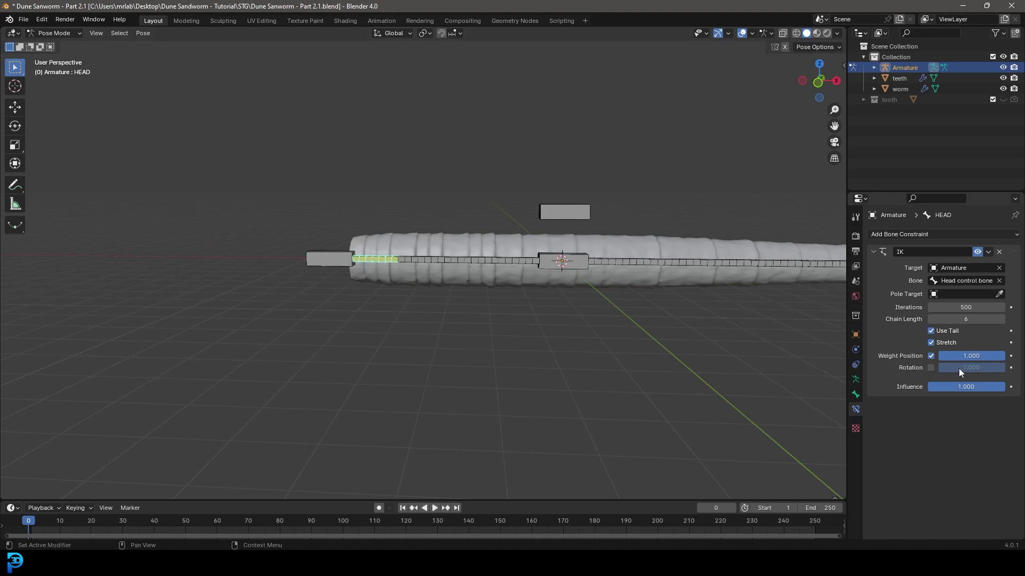
scroll(582, 284, up, 2)
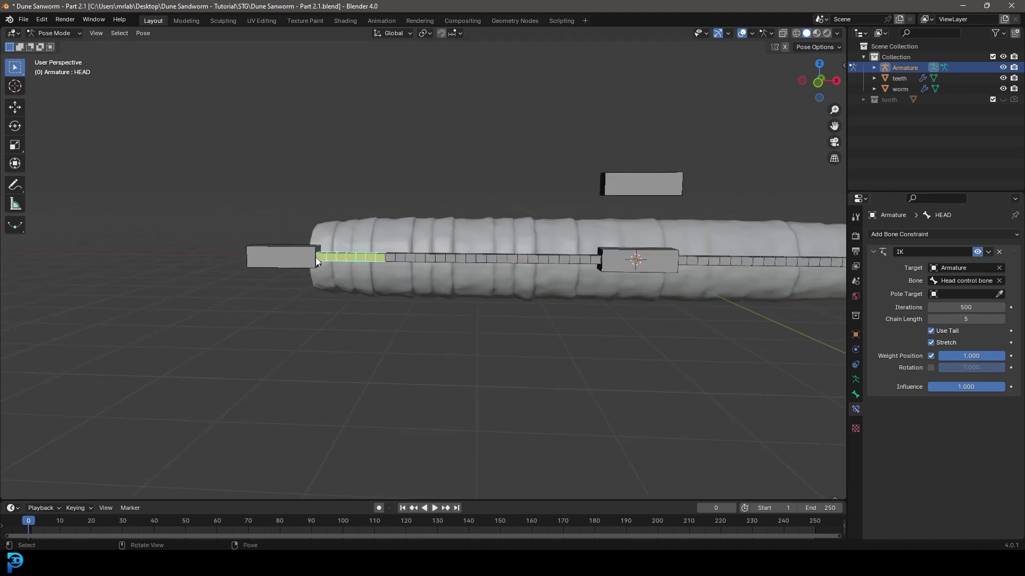
click(277, 259)
key(g)
right_click(418, 138)
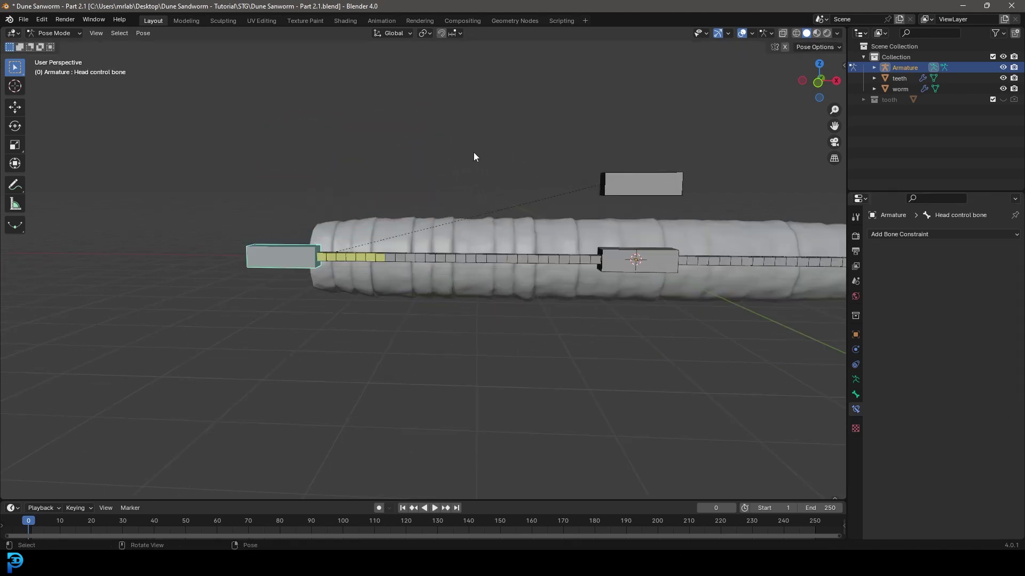
- Add an Inverse Kinematics constraint to the spine bone just tailward of MID CONTROL BONE, with MID CONTROL BONE as its target
shift+middle_drag(737, 274, 574, 283)
scroll(574, 283, up, 3)
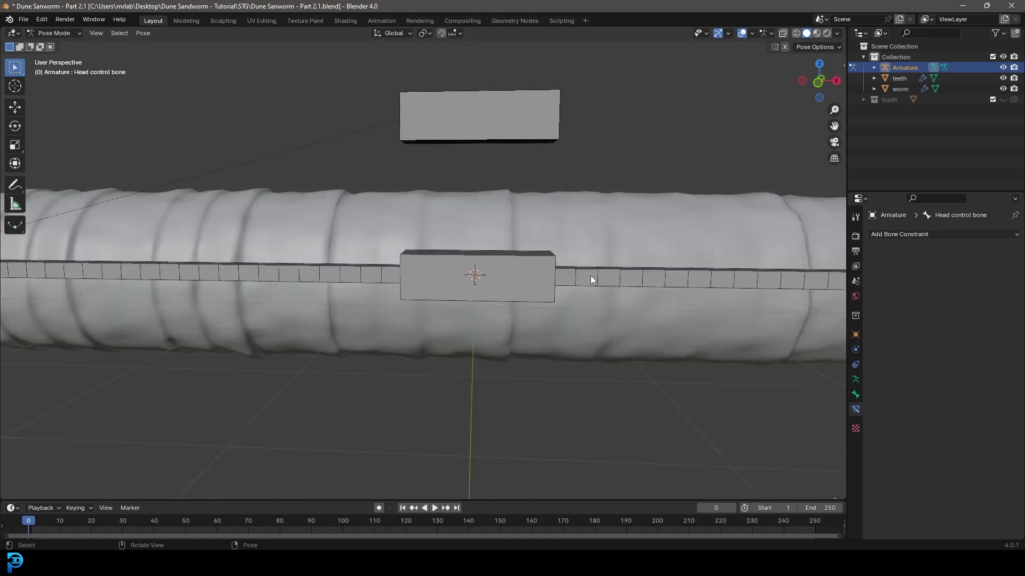
click(591, 277)
scroll(592, 285, down, 3)
scroll(542, 291, up, 5)
shift+middle_drag(665, 299, 495, 277)
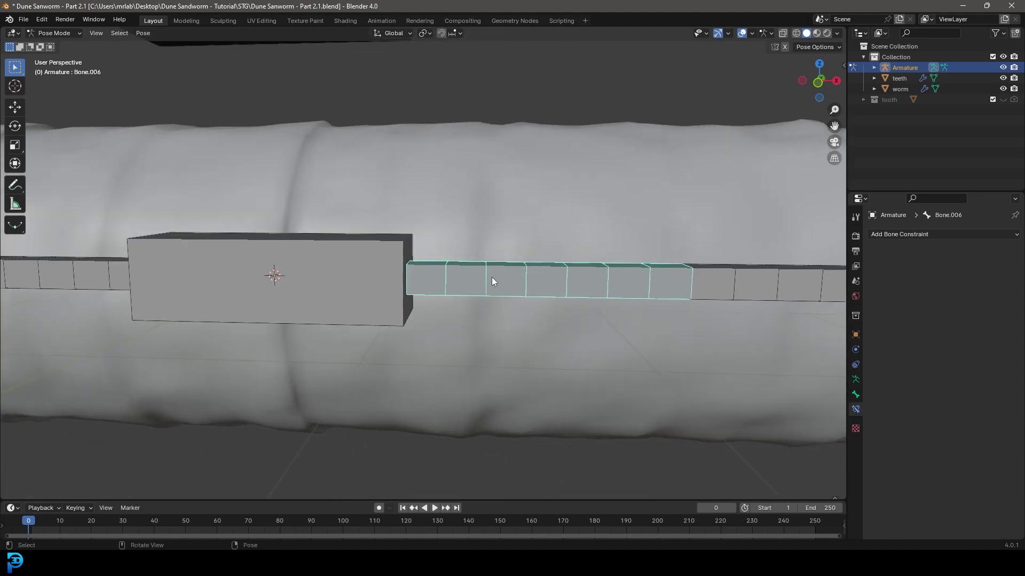
key(g)
key(Escape)
click(359, 235)
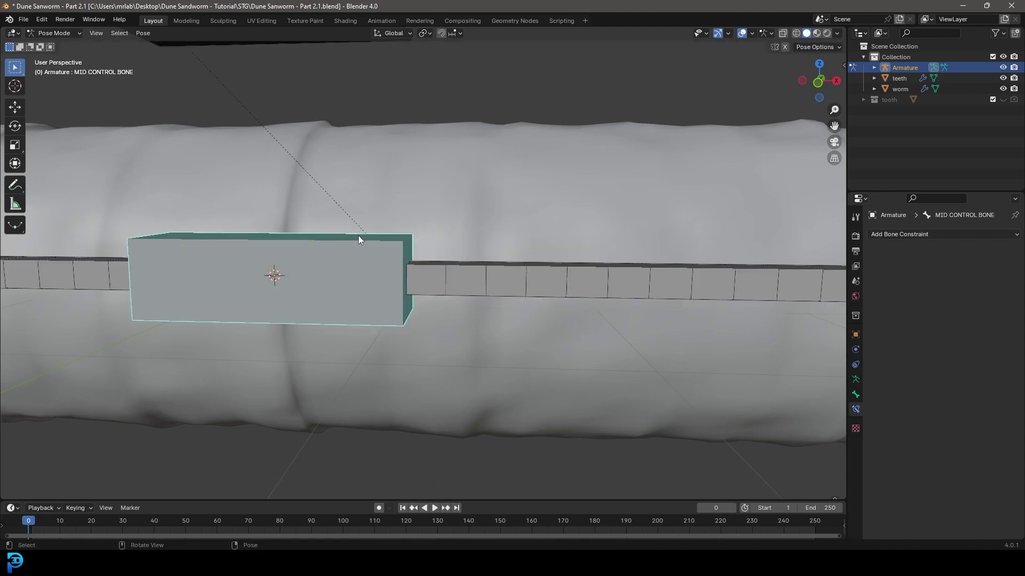
click(532, 272)
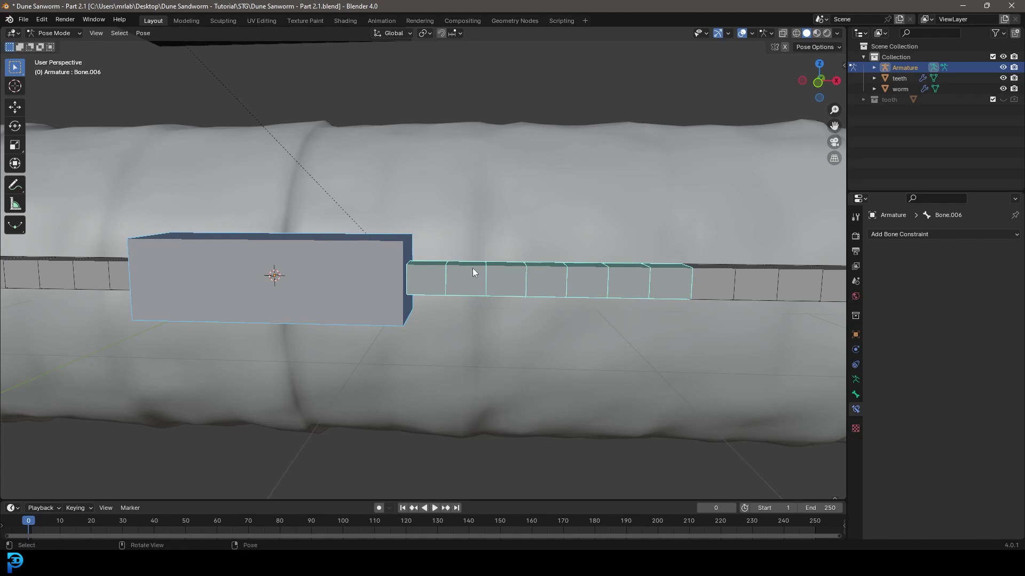
key(ctrl+shift+c)
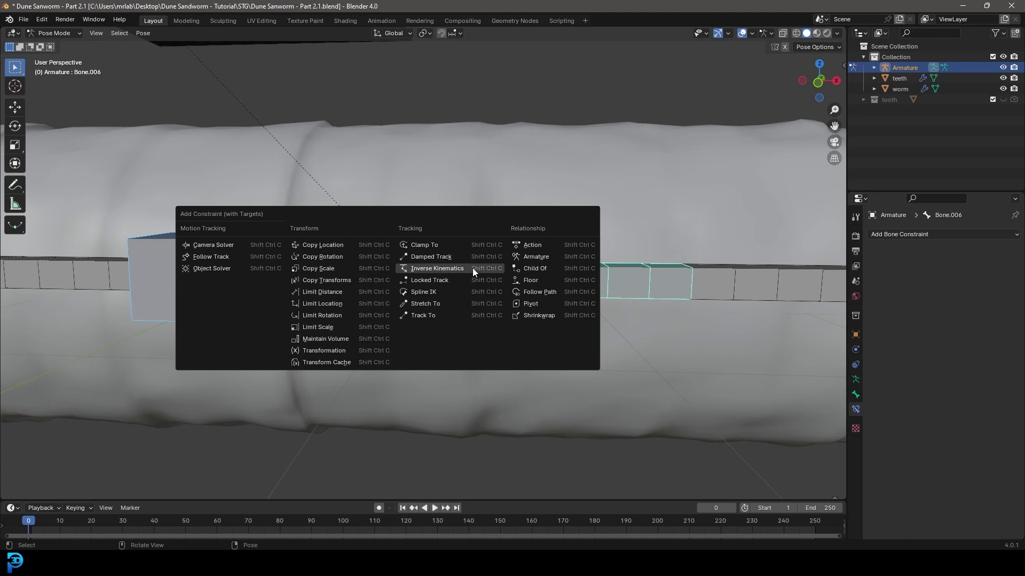
click(462, 270)
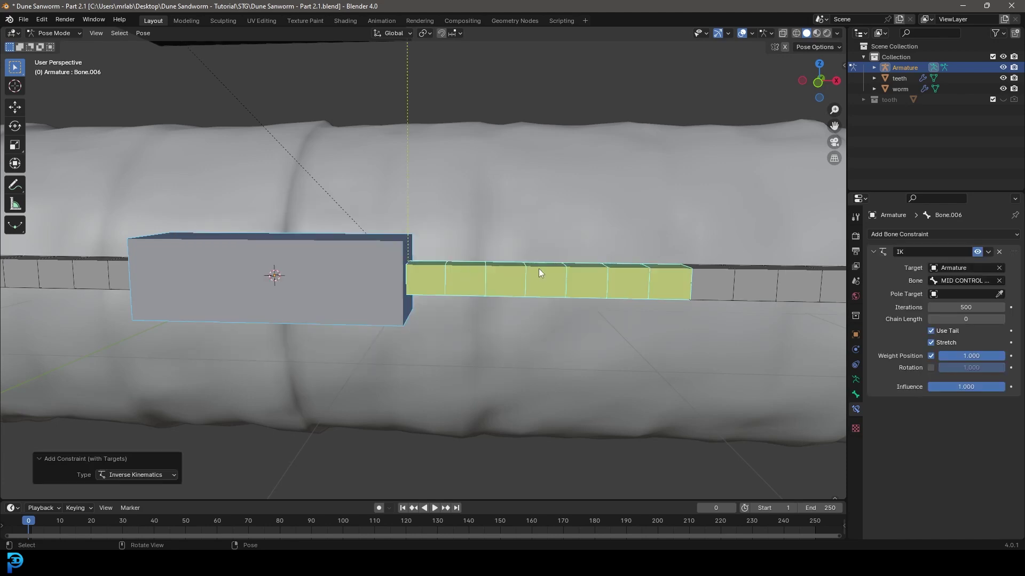
- Set the Chain Length of the middle spine bone's IK constraint to 6
scroll(510, 271, down, 4)
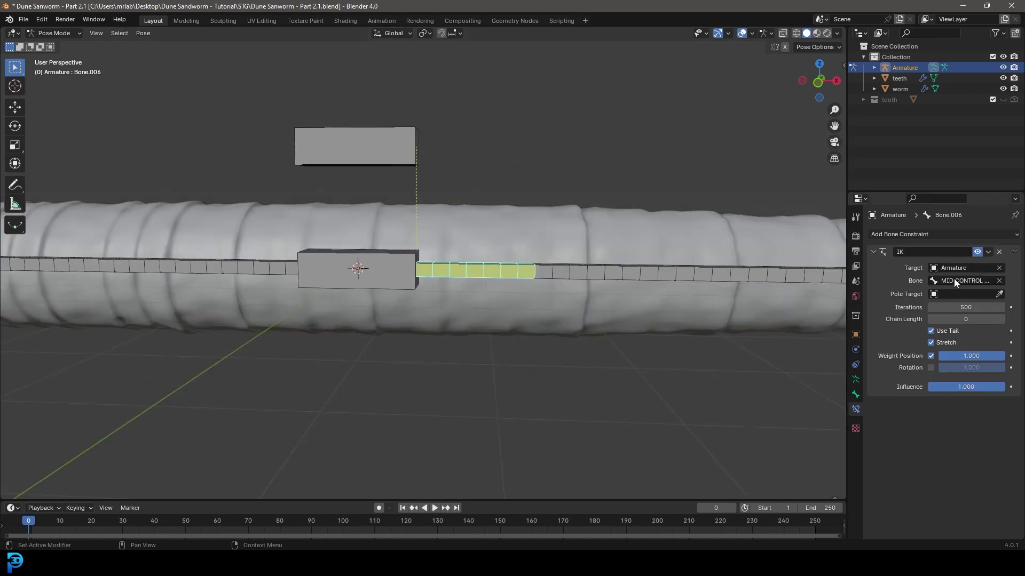
scroll(670, 300, down, 3)
shift+middle_drag(676, 301, 562, 307)
click(967, 319)
text(6)
key(Return)
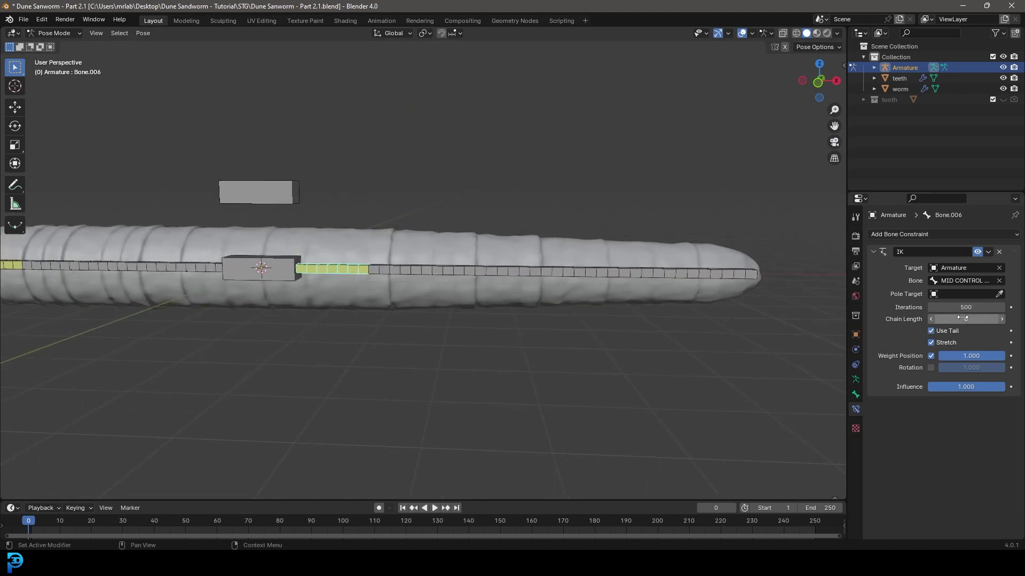
- Trial-move MID CONTROL BONE to check how the tail half of the spine bends, cancel it, and reselect the constrained spine bone
key(g)
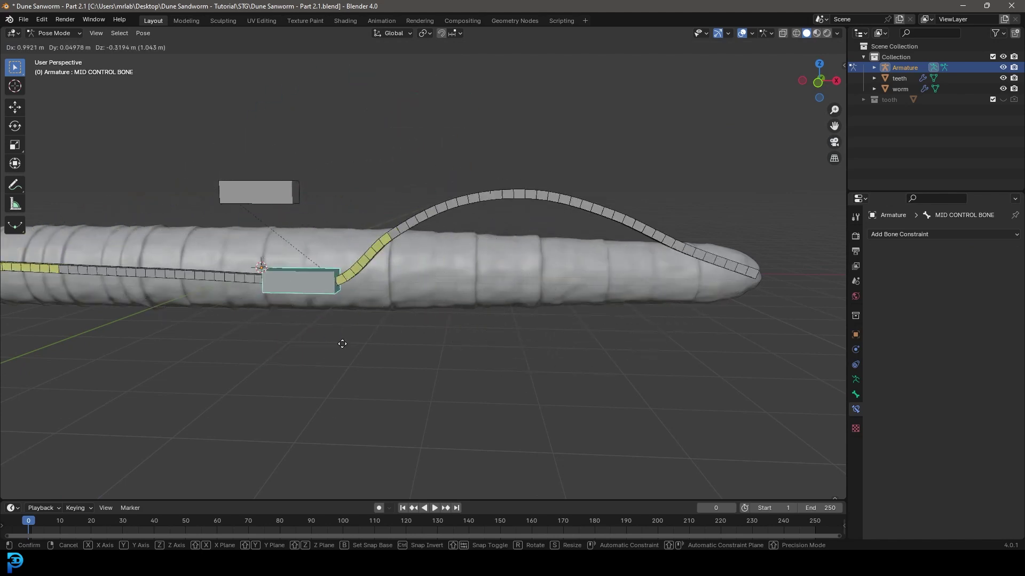
key(Escape)
click(325, 270)
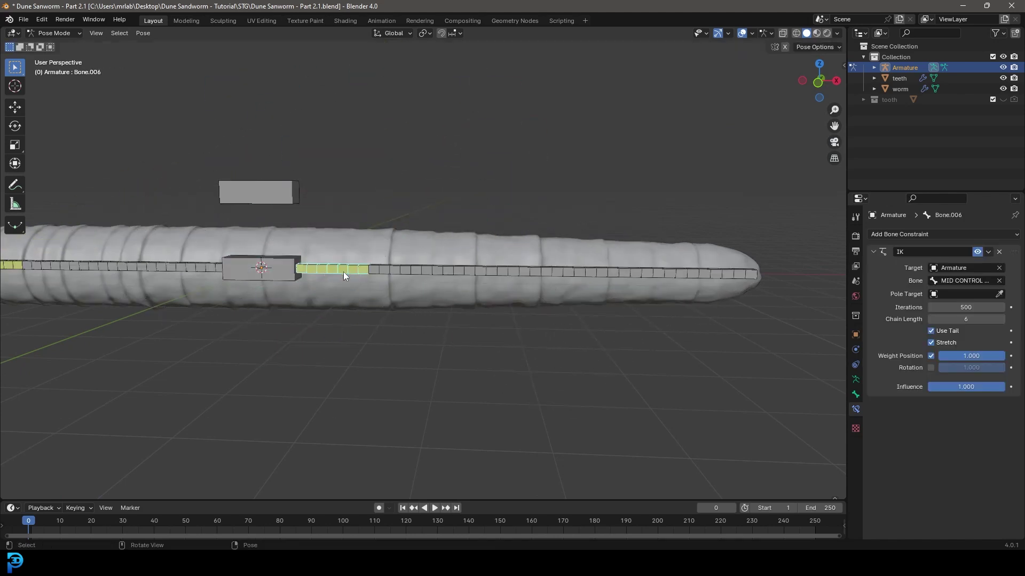
click(274, 258)
key(g)
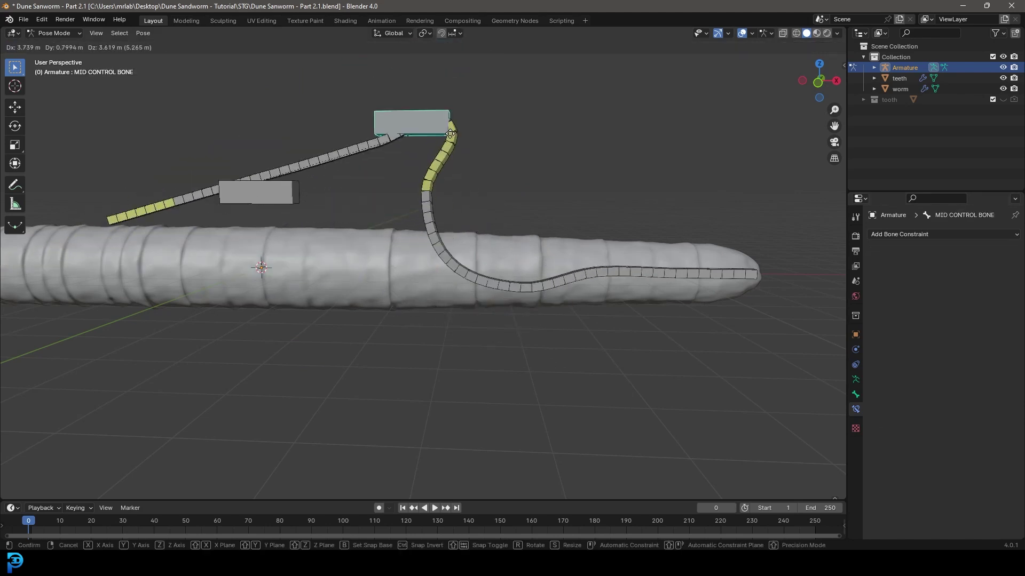
key(Escape)
click(325, 270)
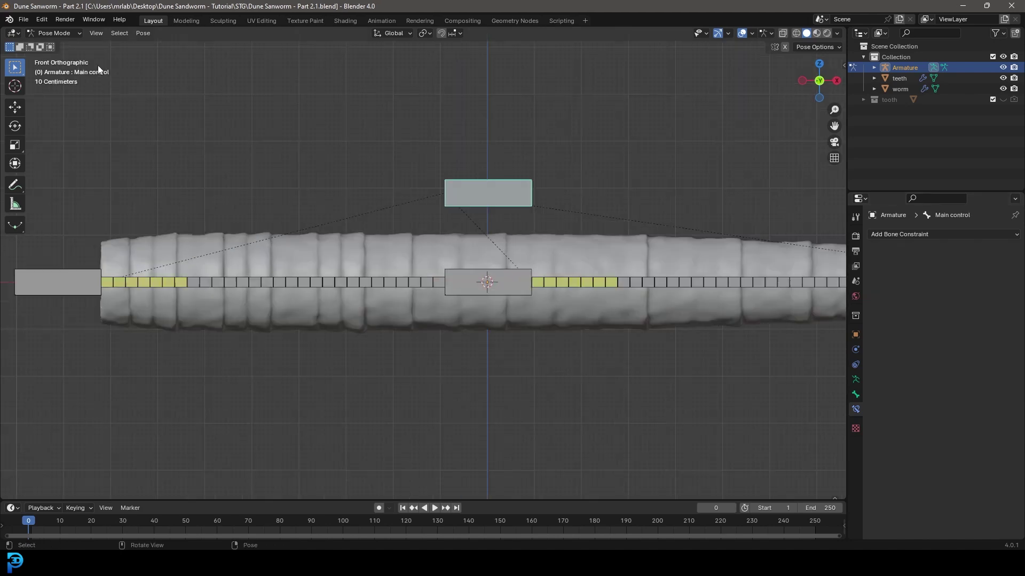
- In Edit Mode, add a new single bone to the armature at the 3D cursor
click(55, 35)
click(56, 57)
shift+middle_drag(446, 227, 467, 282)
scroll(468, 282, down, 2)
scroll(467, 282, up, 2)
key(shift+a)
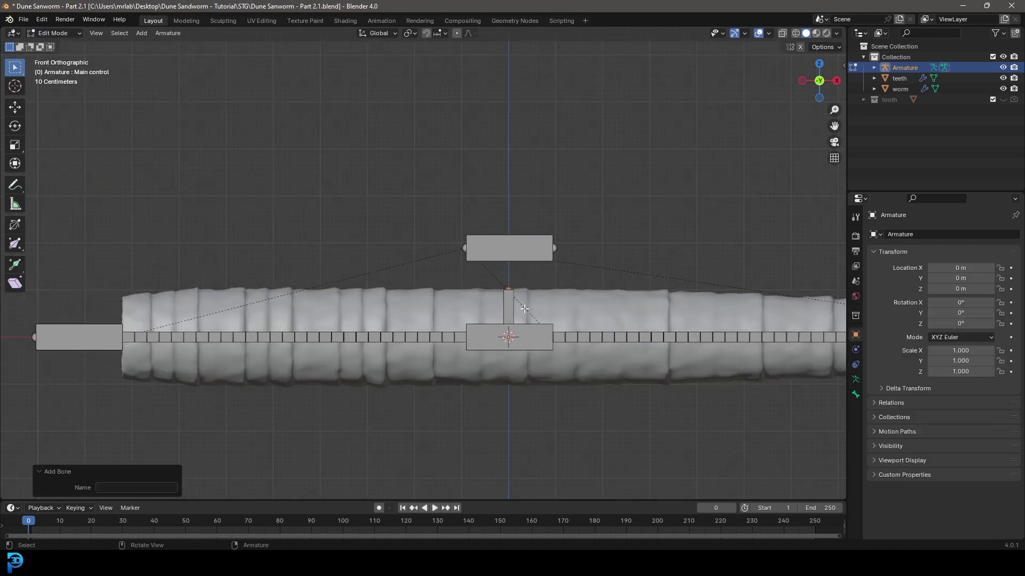
- Move the new bone about -8.57 m in X and 0.56 m in Z, above the Head control bone
click(504, 309)
key(g)
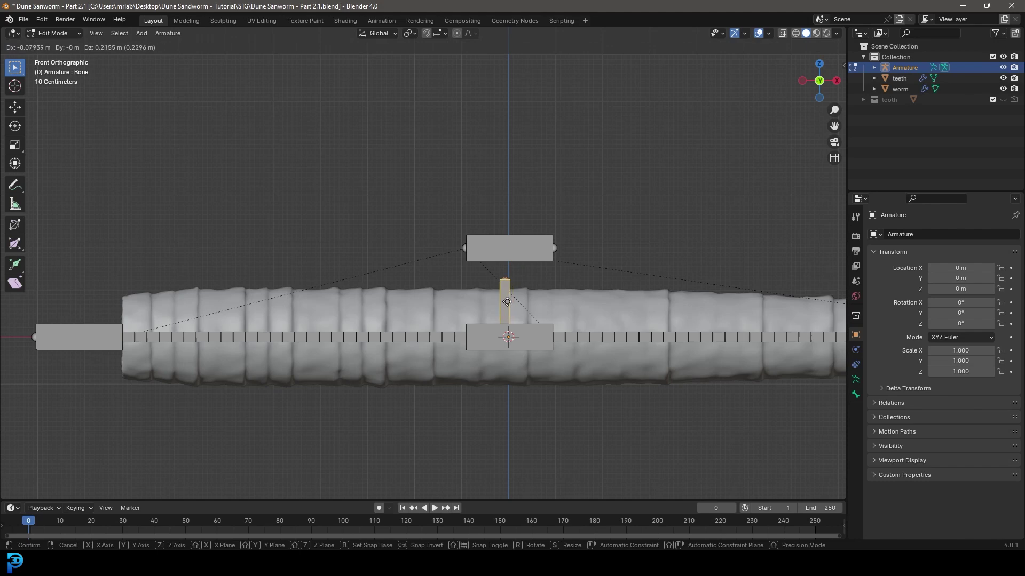
click(111, 292)
shift+middle_drag(111, 292, 335, 252)
scroll(373, 262, up, 7)
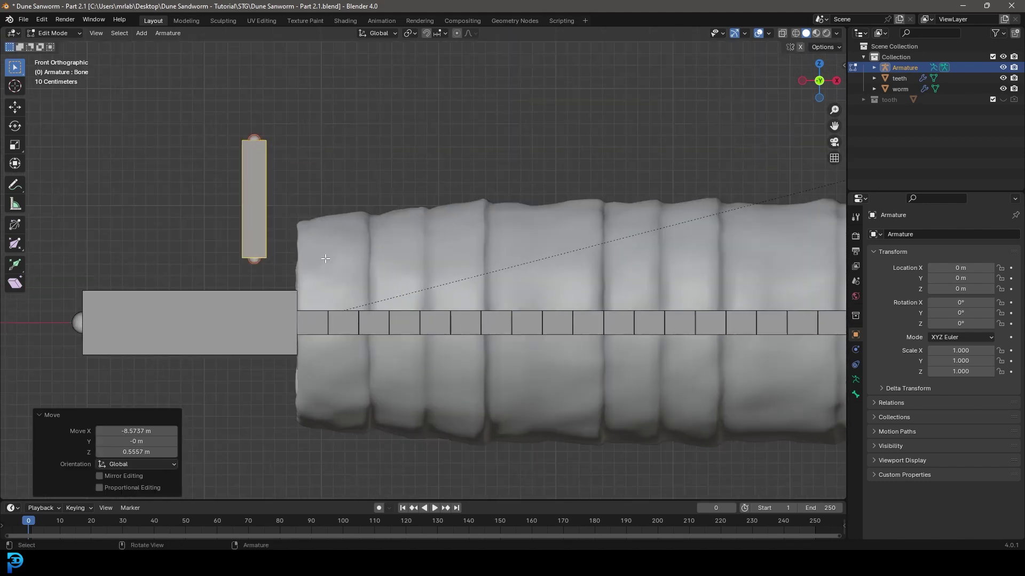
- Show the scene in wireframe and thin the new bone with Scale BBone to about 0.255
key(z)
click(336, 261)
mouse_move(297, 256)
shift+middle_down()
mouse_move(320, 238)
mouse_move(318, 219)
mouse_move(329, 276)
shift+middle_up()
scroll(280, 230, down, 1)
click(169, 34)
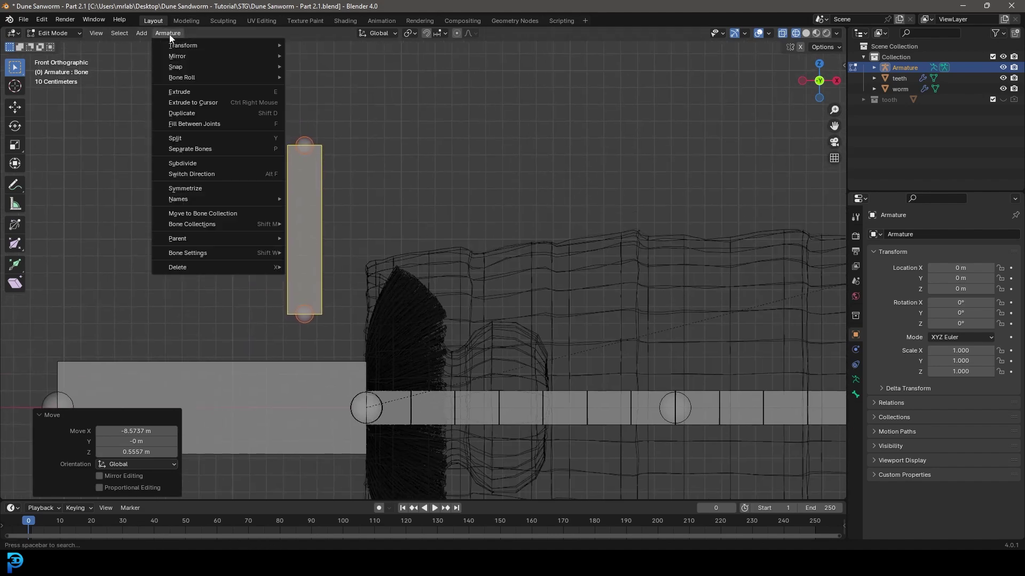
mouse_move(195, 44)
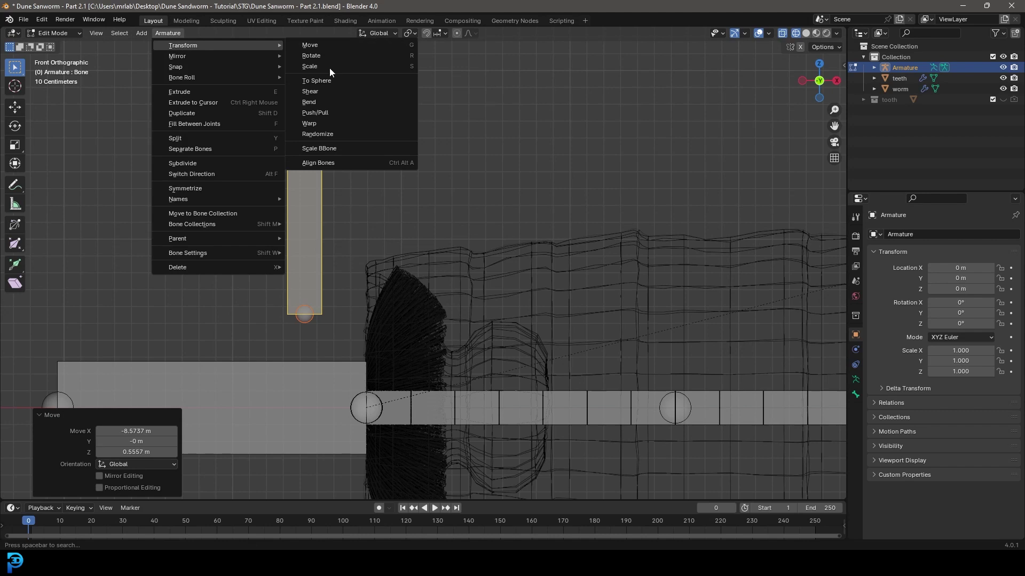
click(341, 149)
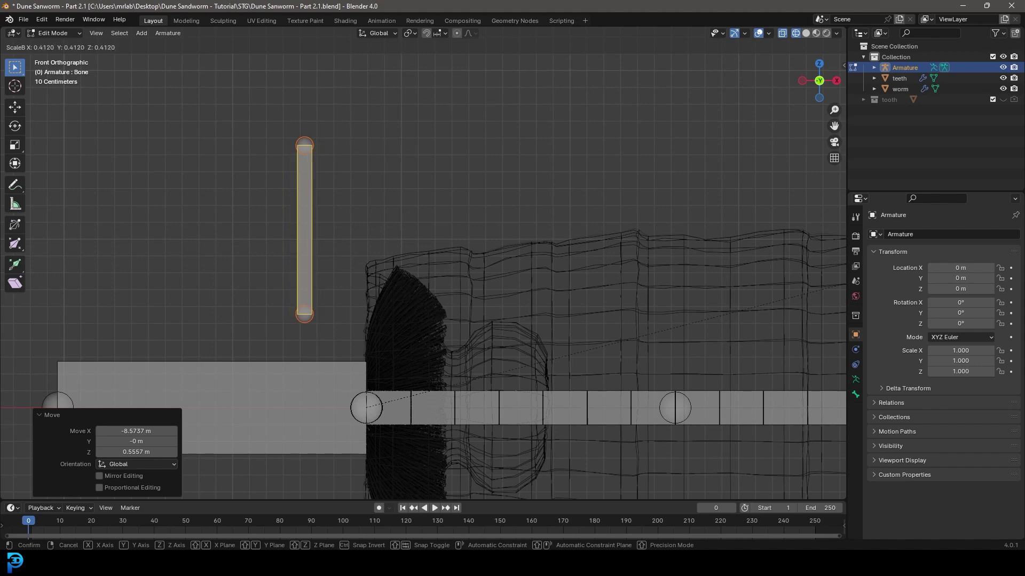
click(316, 284)
scroll(315, 283, down, 1)
shift+middle_drag(329, 302, 319, 283)
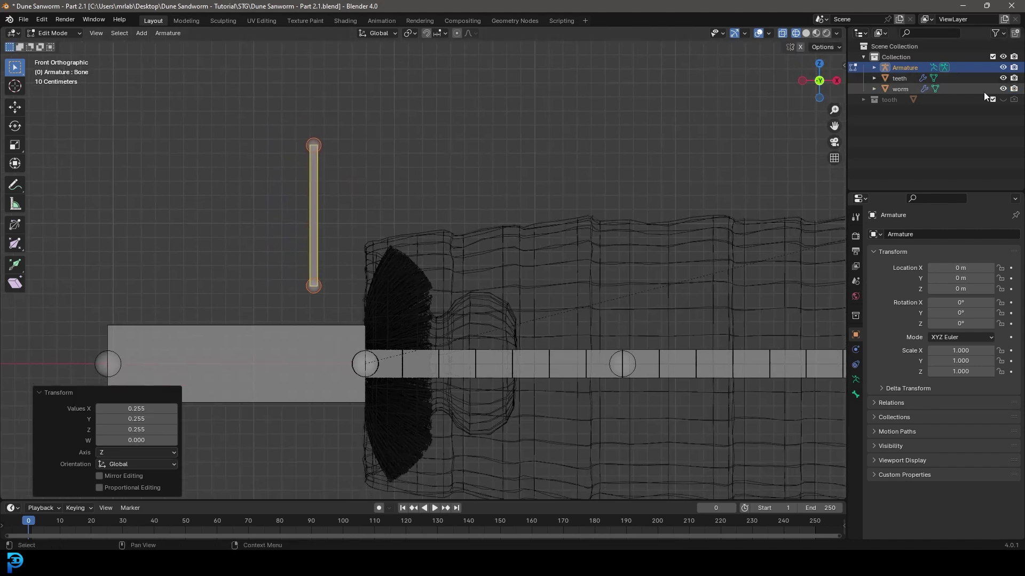
- Hide the teeth and move the thin bone so its base sits at the narrow fold inside the worm's mouth
click(1003, 78)
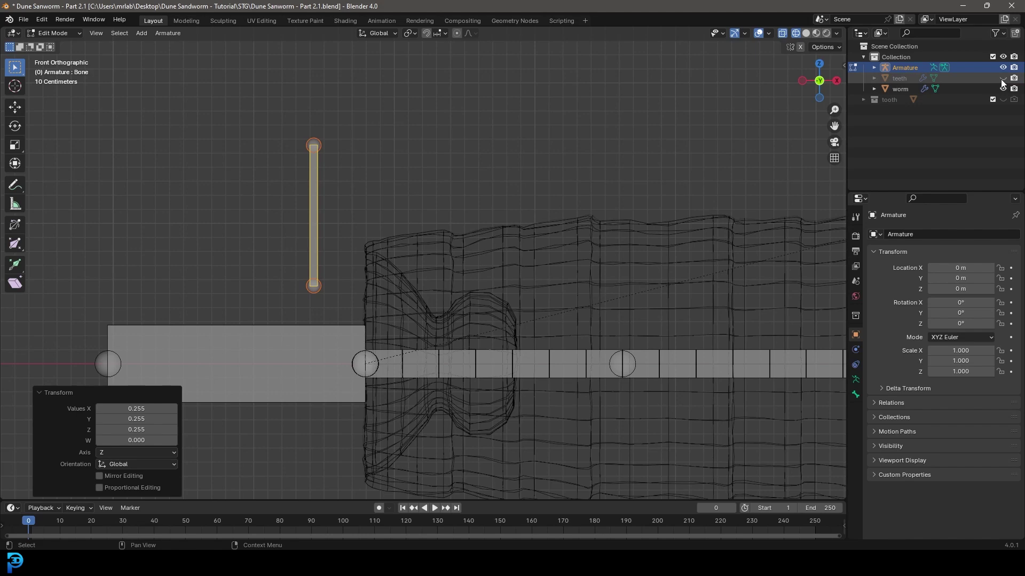
scroll(400, 256, up, 2)
key(g)
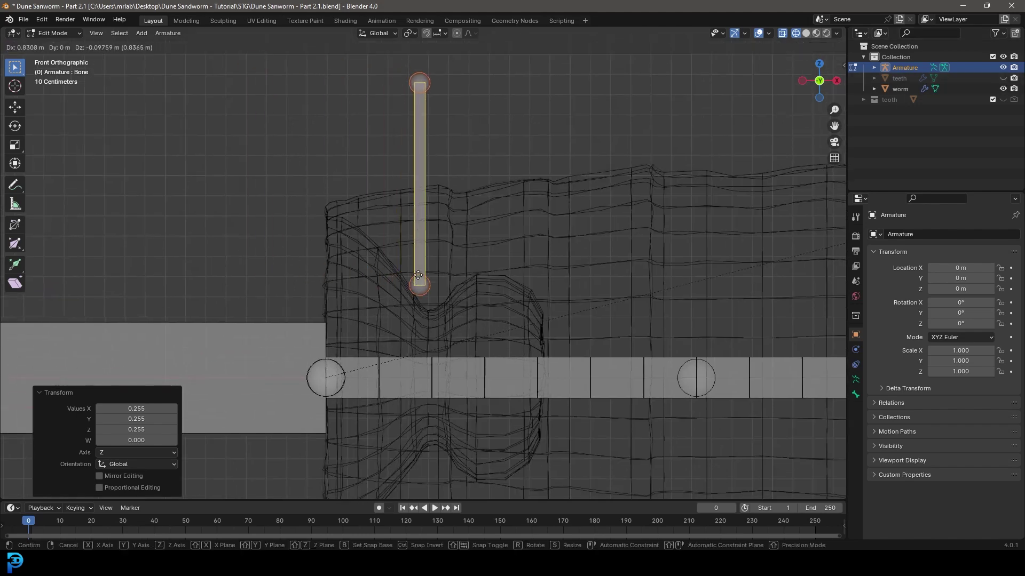
click(427, 299)
- Move the thin bone's tip to the upper front rim of the worm's mouth and nudge its base into the inner fold
click(433, 122)
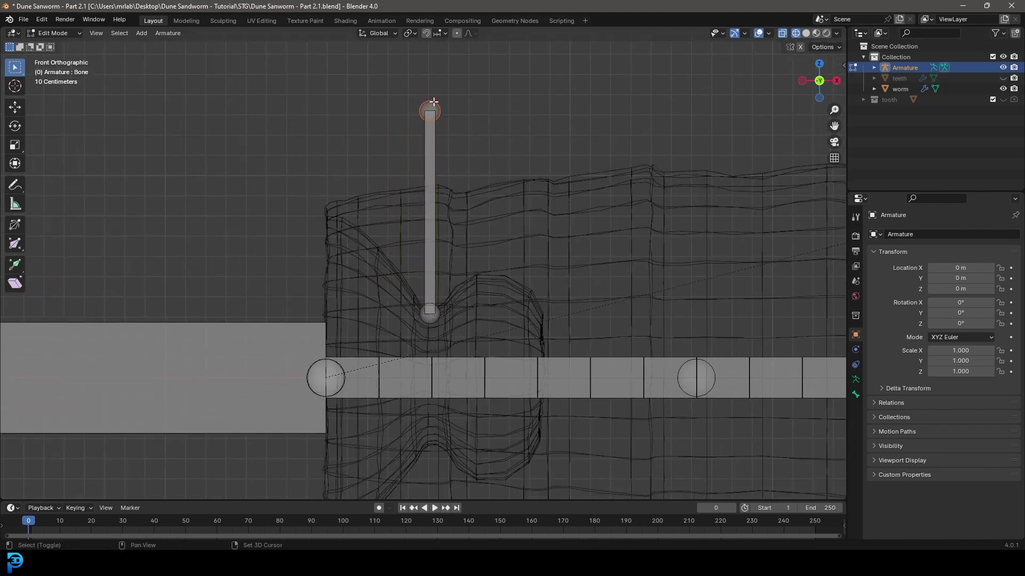
scroll(442, 144, up, 2)
key(g)
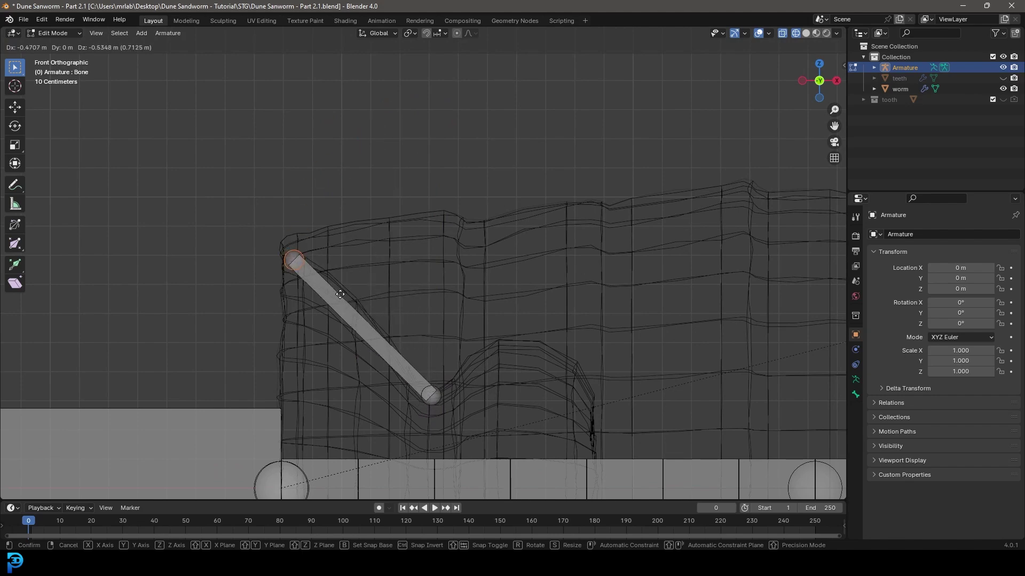
click(353, 297)
click(427, 387)
key(g)
click(428, 386)
scroll(419, 383, down, 3)
shift+middle_drag(394, 374, 419, 302)
scroll(427, 297, up, 3)
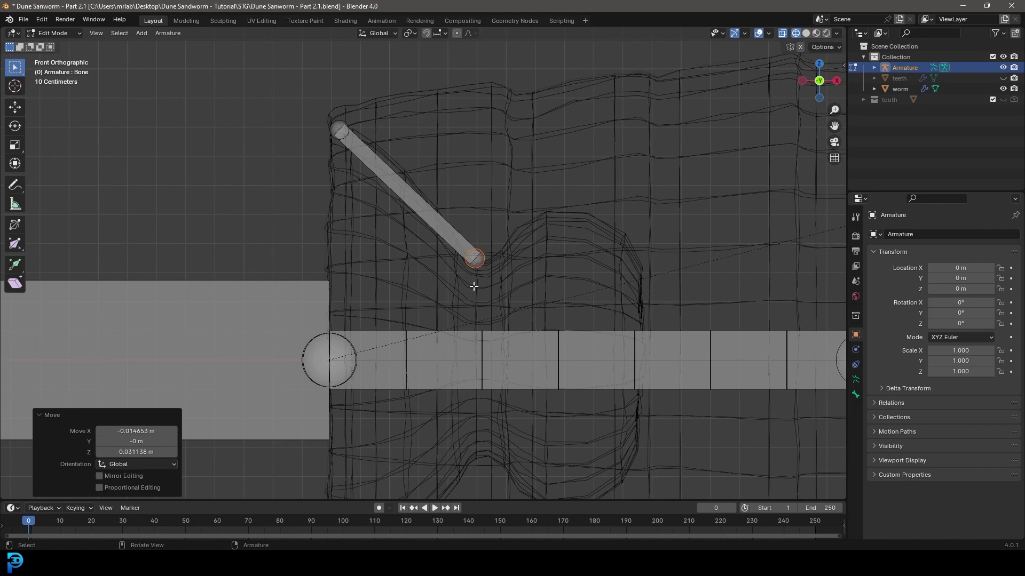
- Parent the slanted mouth bone to the HEAD bone with Keep Offset
click(407, 188)
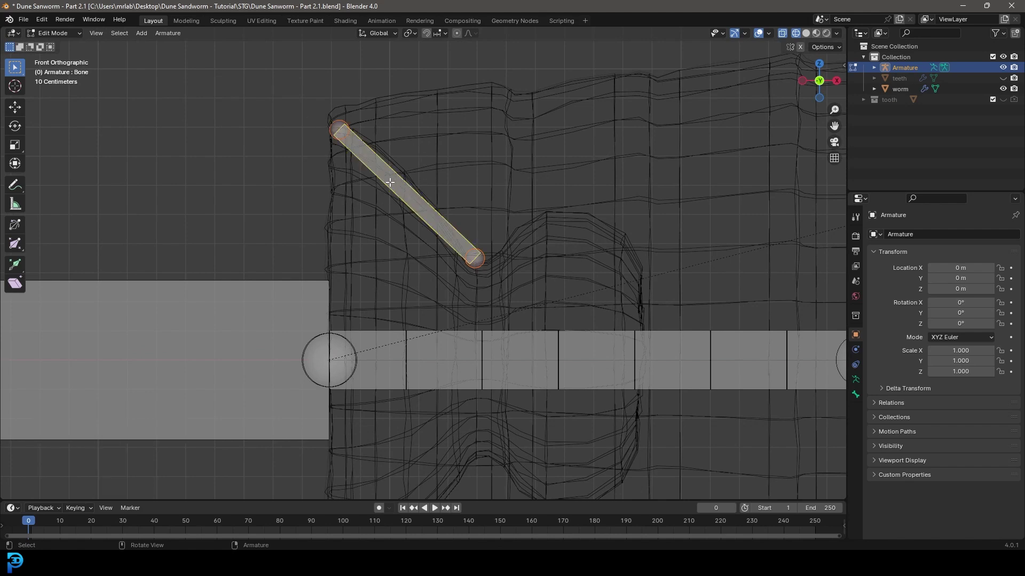
click(434, 336)
scroll(459, 326, down, 2)
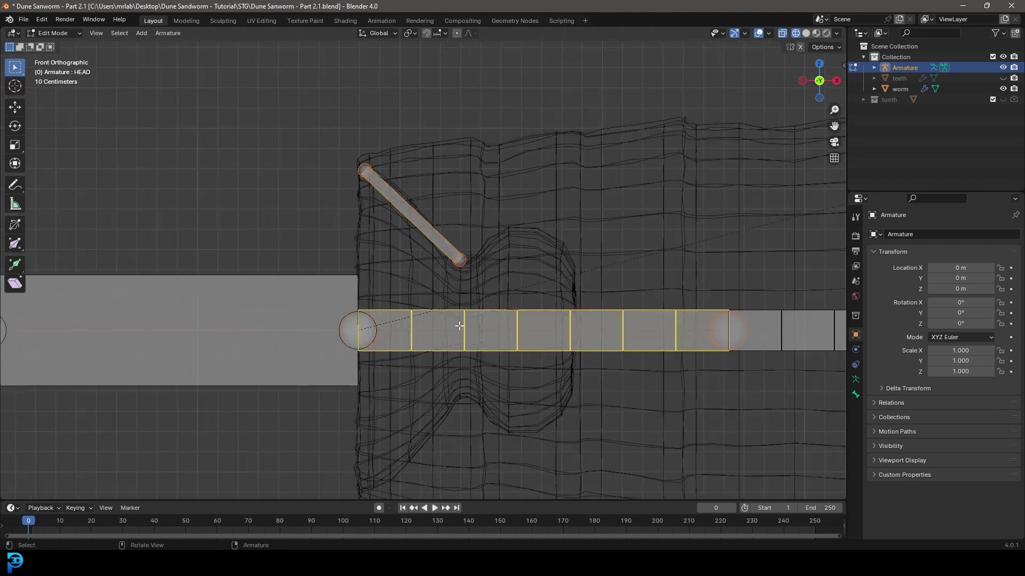
key(ctrl+p)
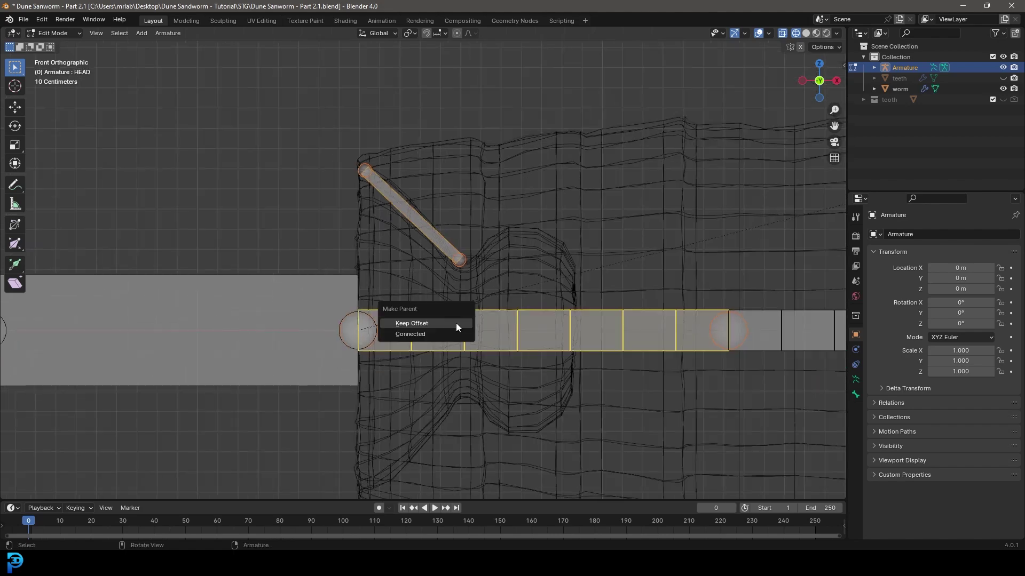
click(455, 323)
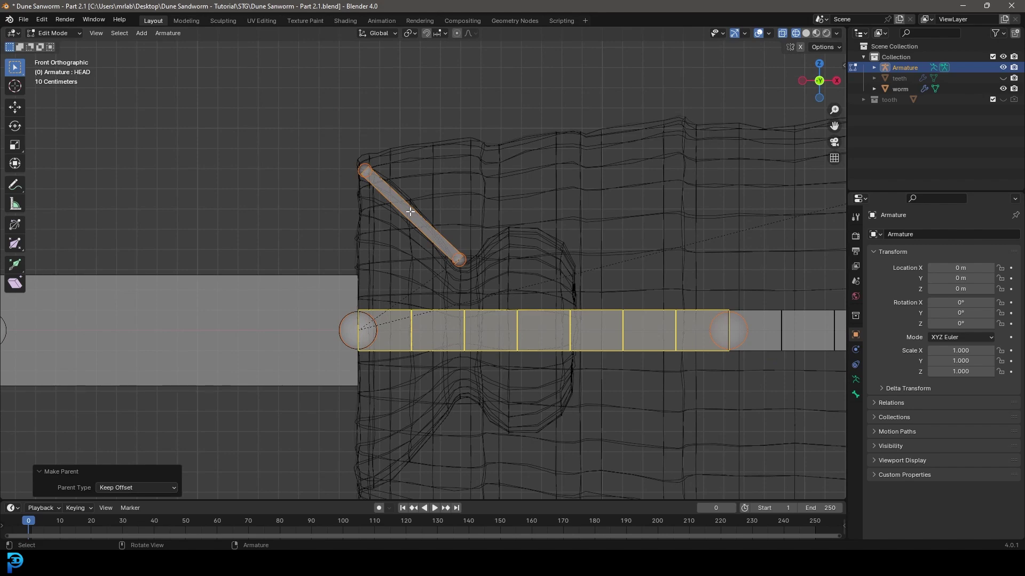
- Switch to the left orthographic view with the mouth bone selected and set the transform pivot point to 3D Cursor
scroll(443, 323, down, 3)
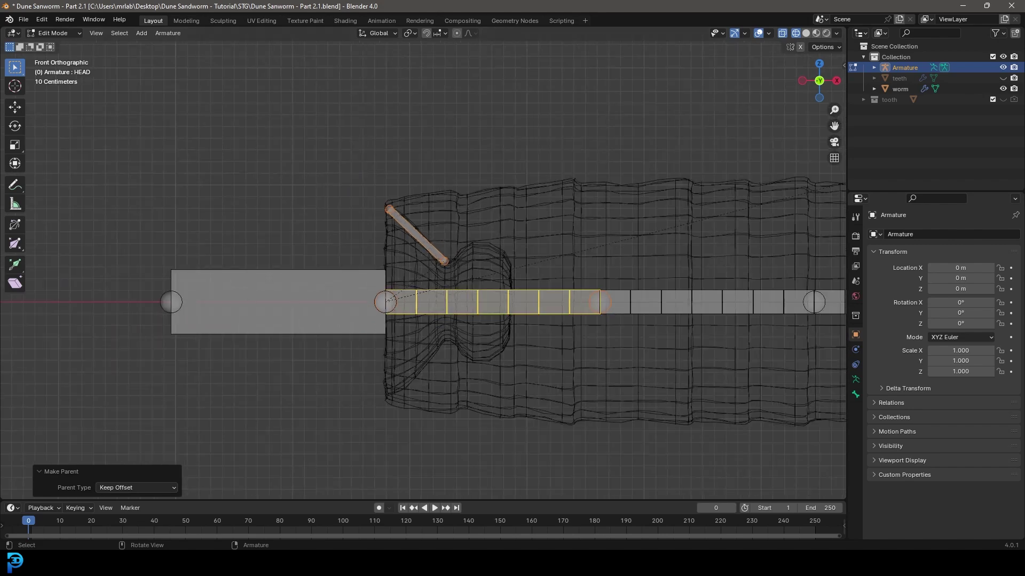
scroll(287, 244, down, 2)
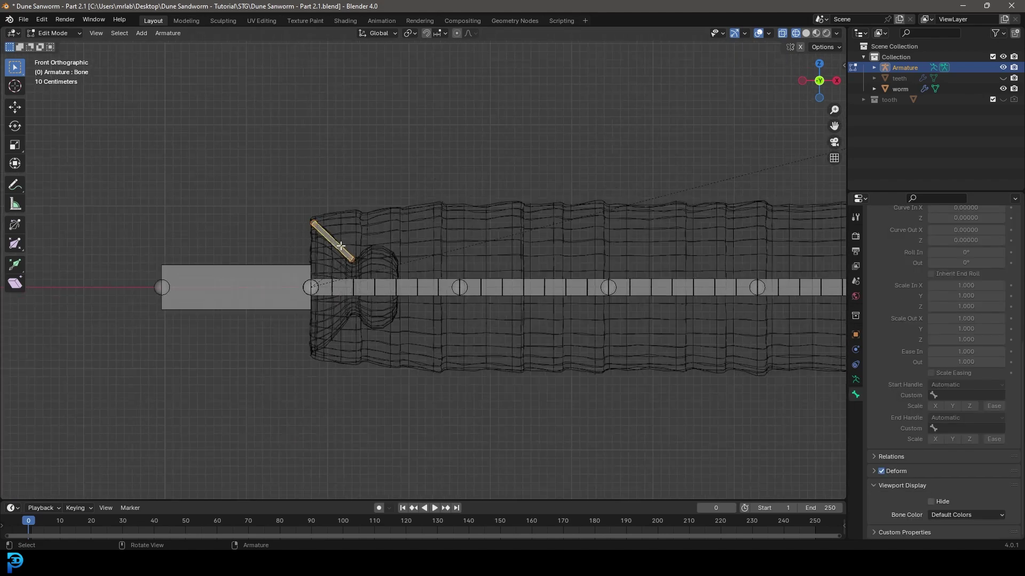
key(ctrl+KP_3)
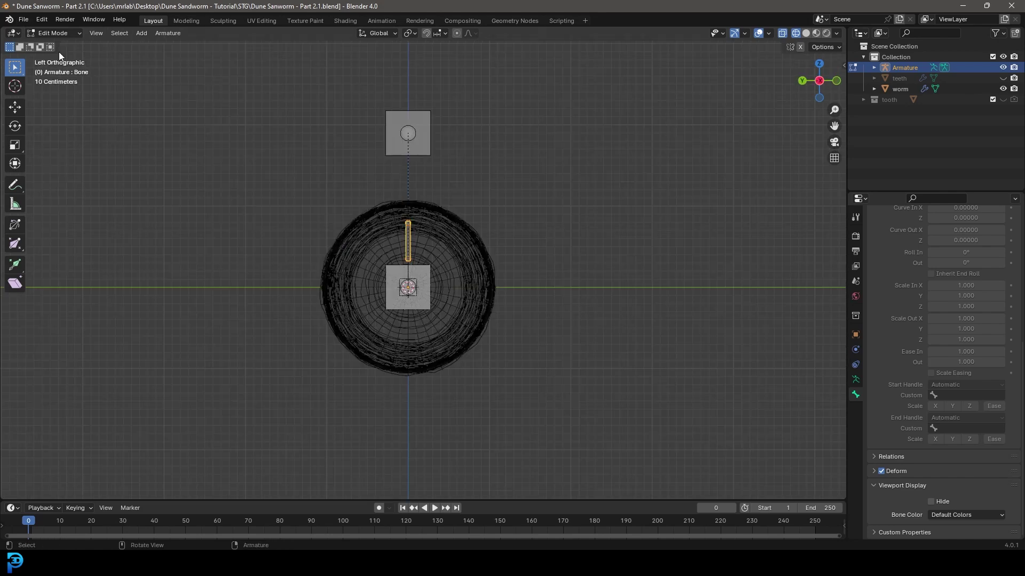
scroll(405, 232, up, 1)
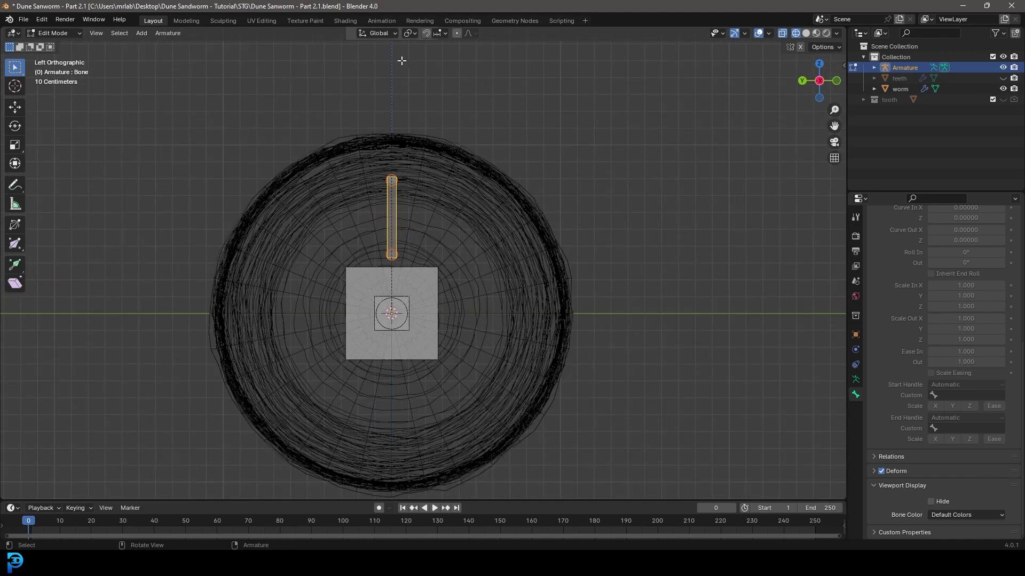
click(408, 33)
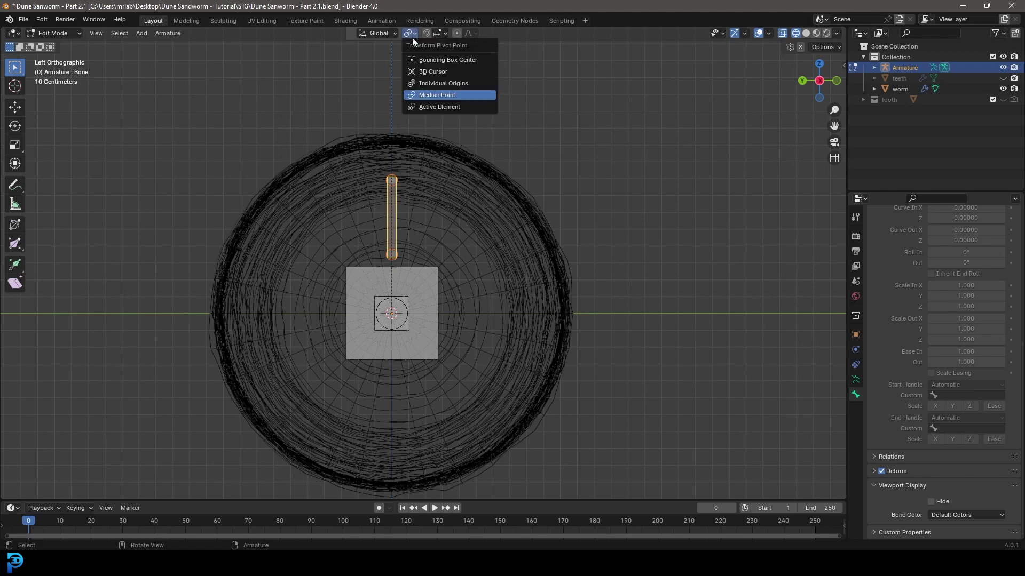
click(437, 71)
scroll(414, 254, up, 3)
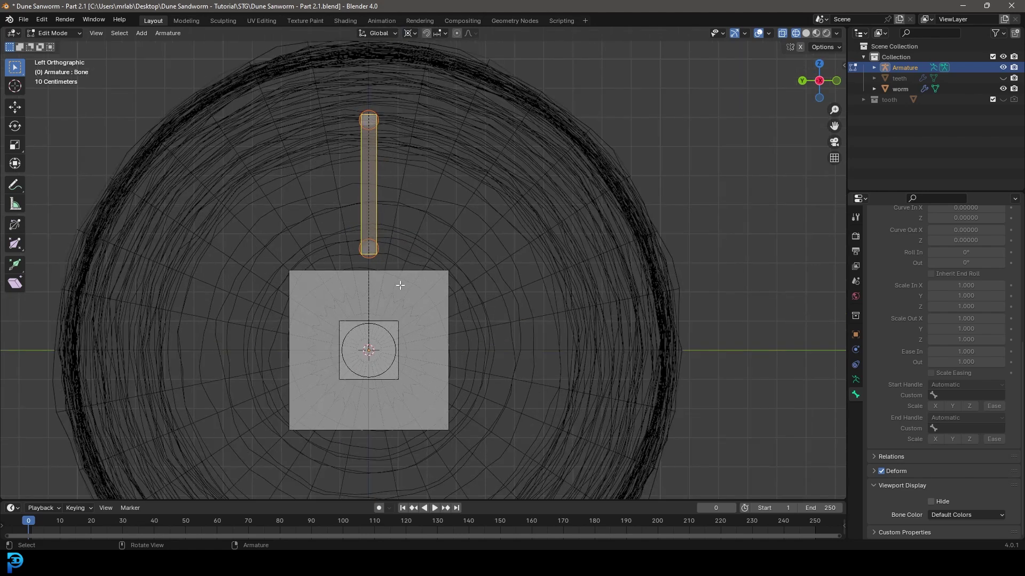
- Duplicate the upper mouth bone and rotate the copy 90° around the 3D cursor
scroll(373, 171, down, 1)
key(shift)
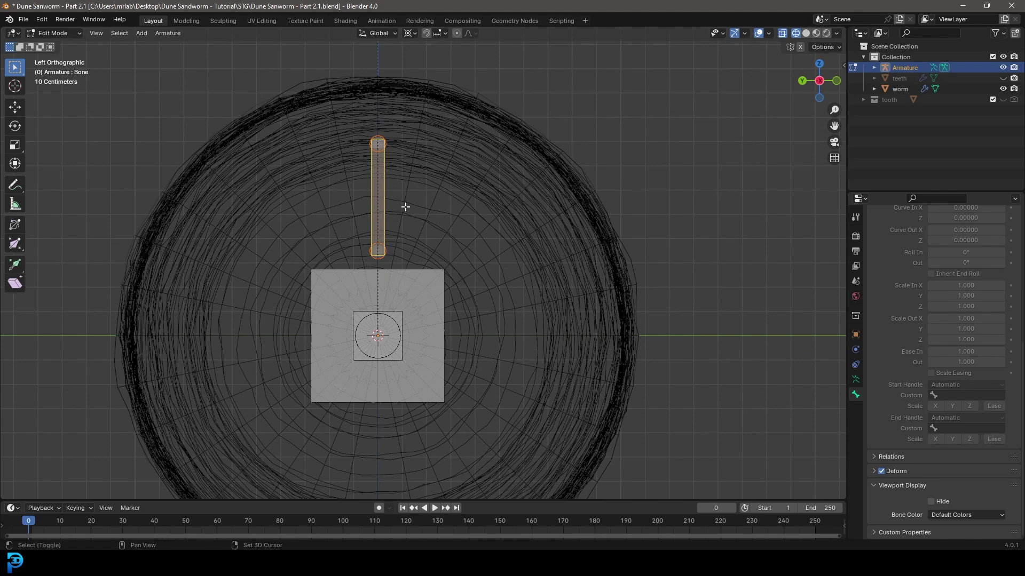
key(shift+d)
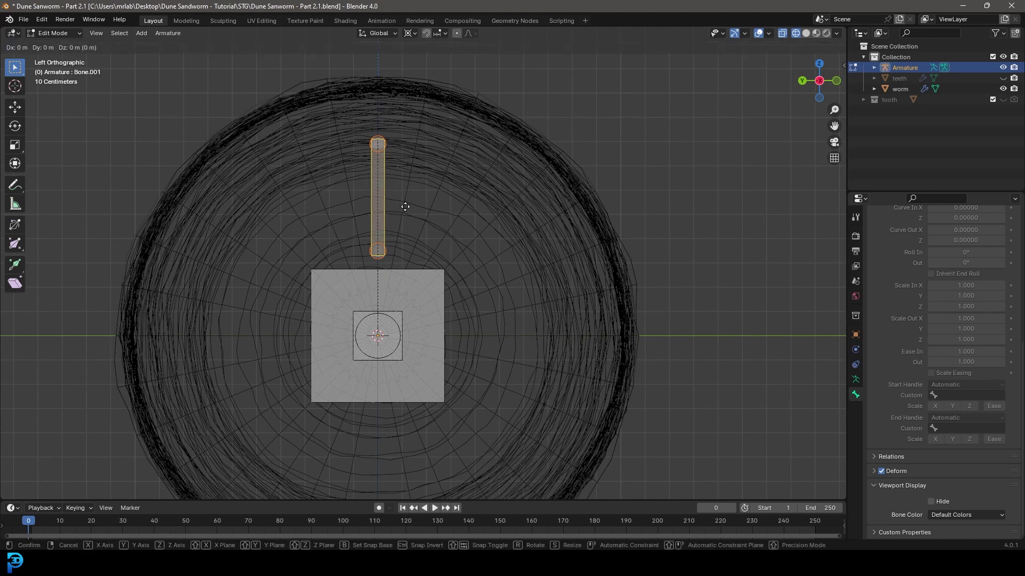
text(r90)
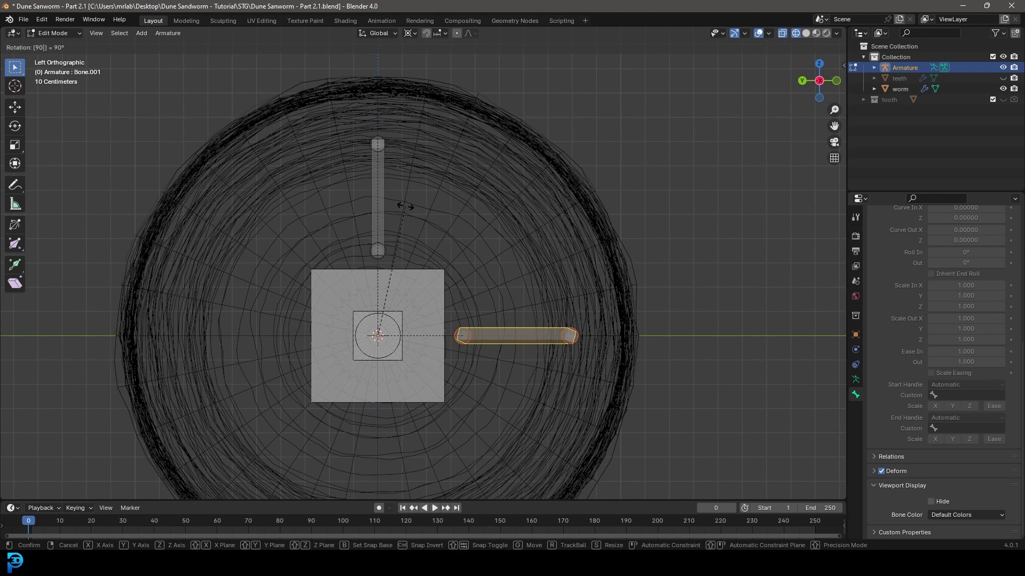
key(Return)
scroll(405, 207, down, 3)
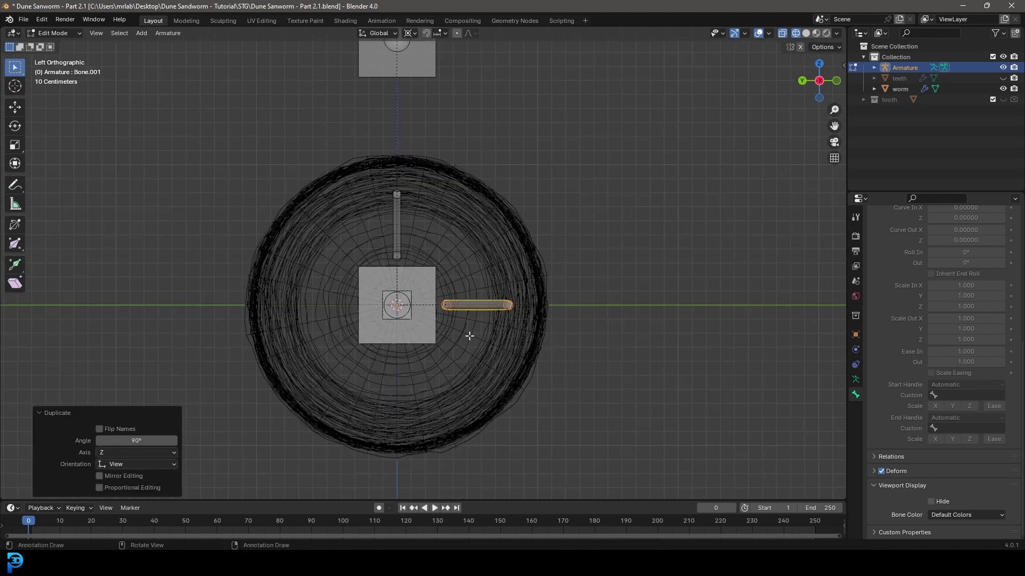
- Repeat the 90° rotated duplication twice to complete the ring of four mouth bones, and restore the pivot point to Median Point
key(shift+r)
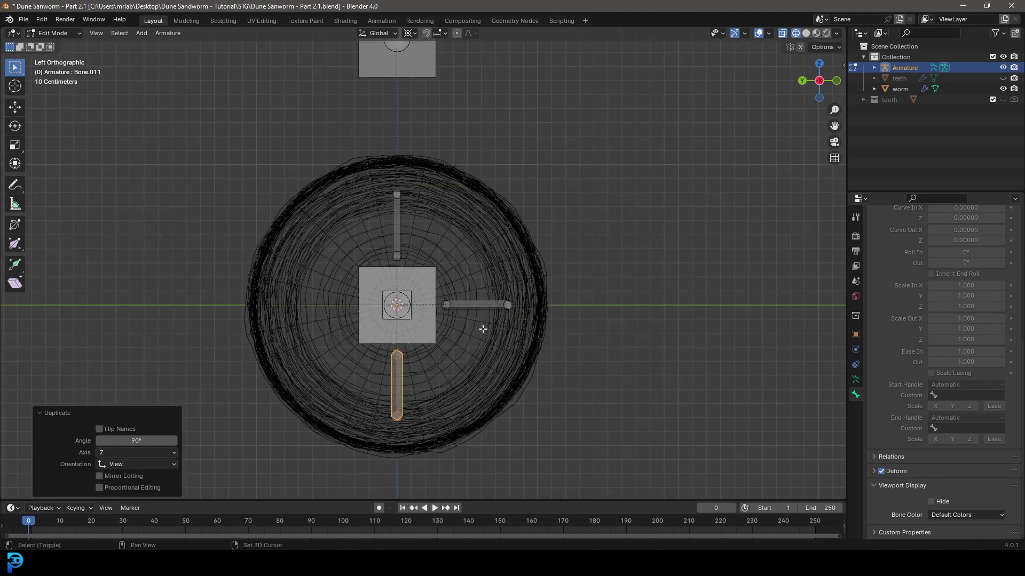
key(shift+r)
scroll(482, 329, up, 2)
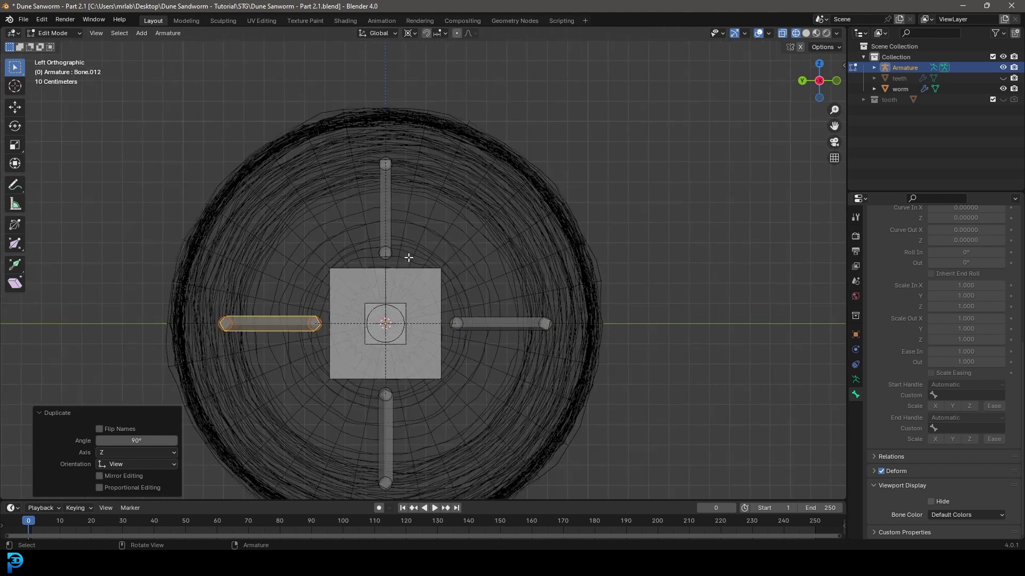
click(413, 33)
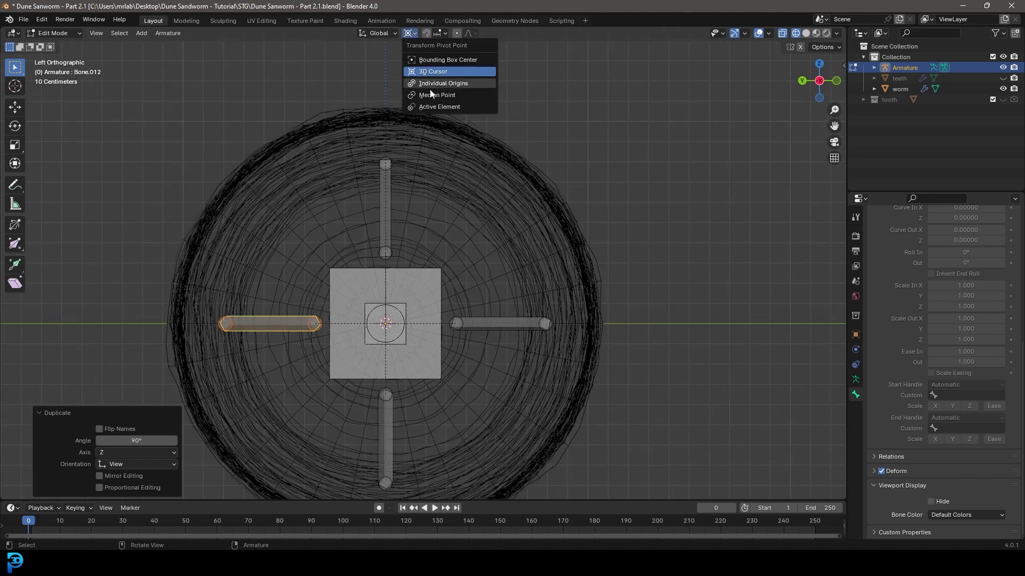
click(452, 95)
- Set the Roll of the mouth bone on the negative Y side, Bone.001, to 0°
middle_drag(468, 248, 475, 326)
scroll(485, 315, up, 6)
scroll(517, 322, down, 3)
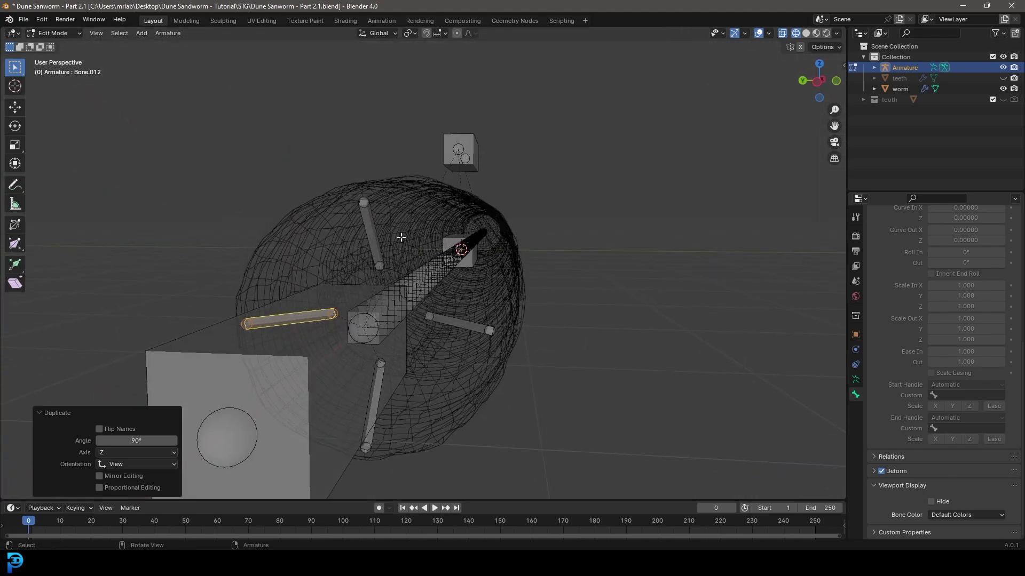
click(465, 329)
key(KP_1)
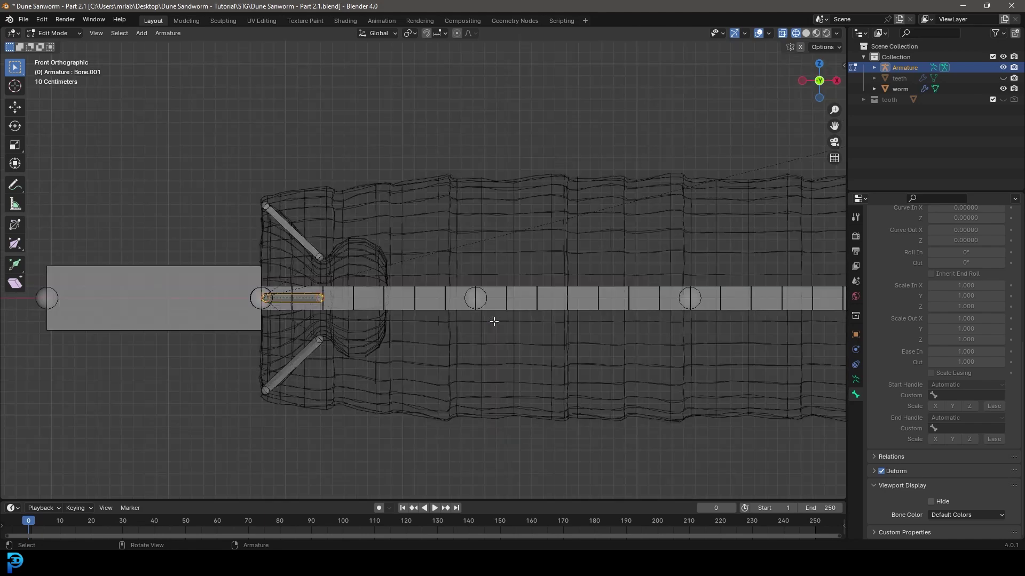
key(ctrl+KP_3)
scroll(534, 306, up, 3)
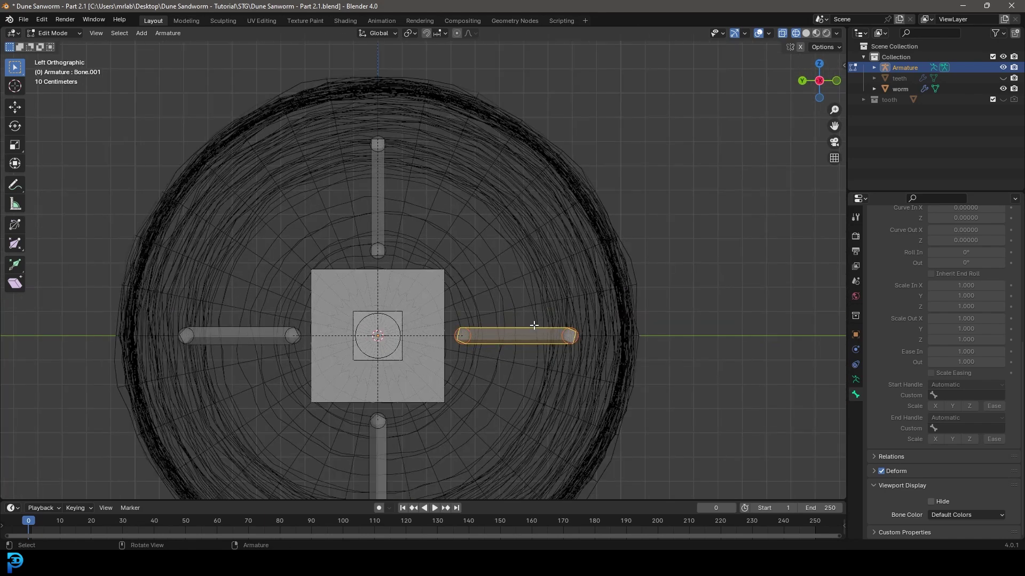
click(856, 380)
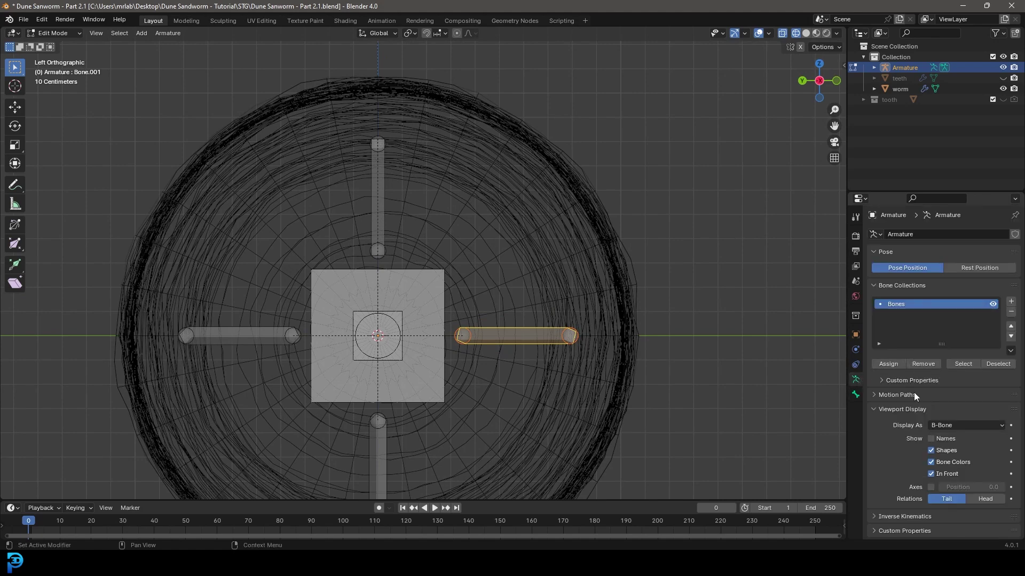
click(855, 395)
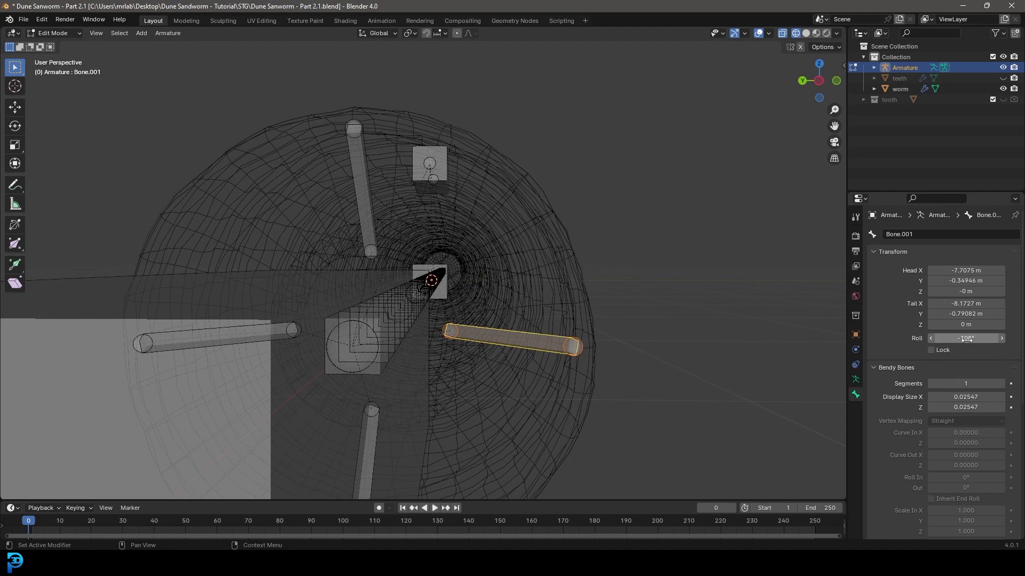
click(966, 339)
text(0)
key(Return)
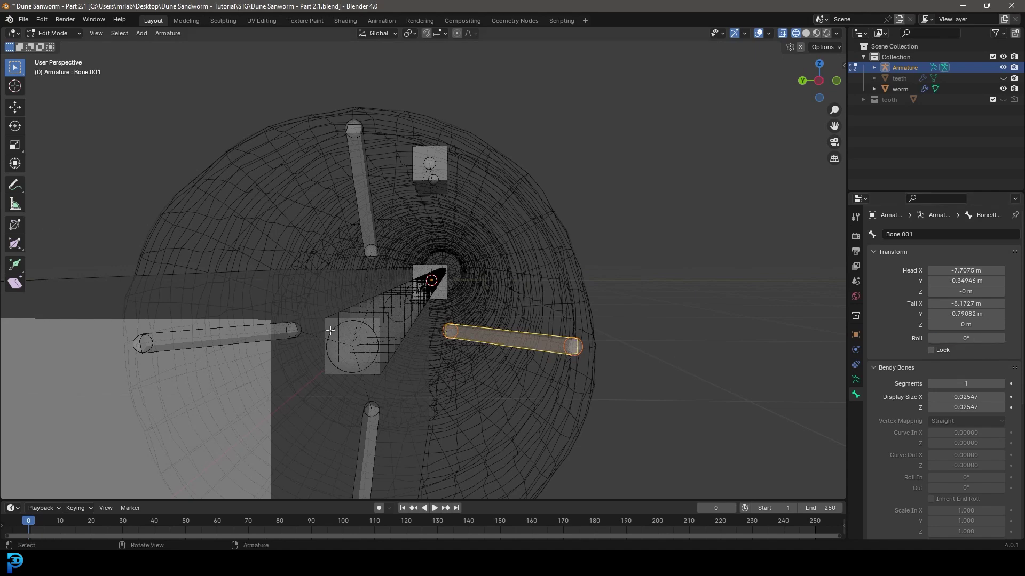
- Set the Roll of the upper mouth bone to -45°
scroll(325, 352, down, 1)
click(384, 398)
click(383, 398)
middle_drag(383, 398, 448, 372)
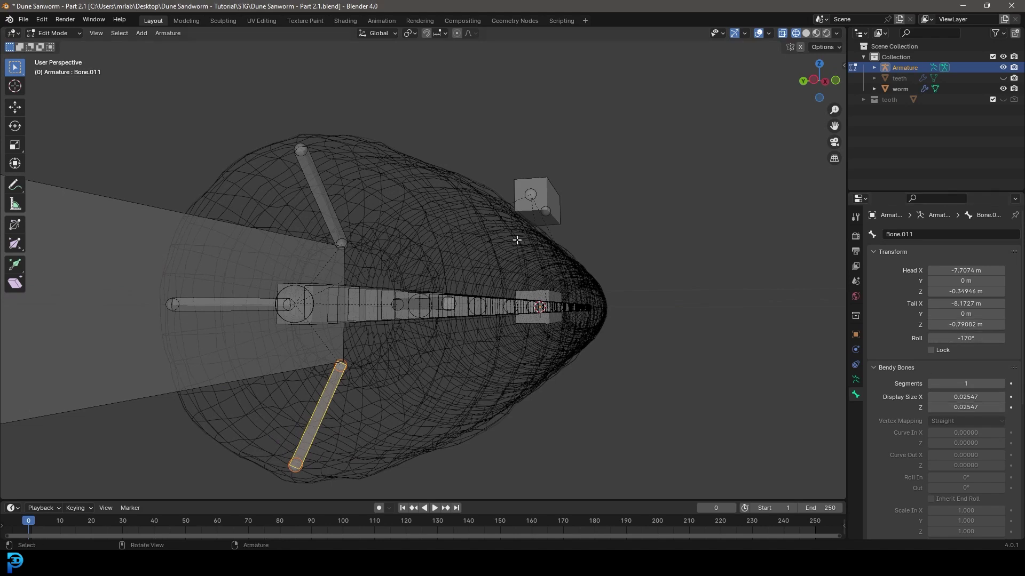
click(317, 197)
click(977, 338)
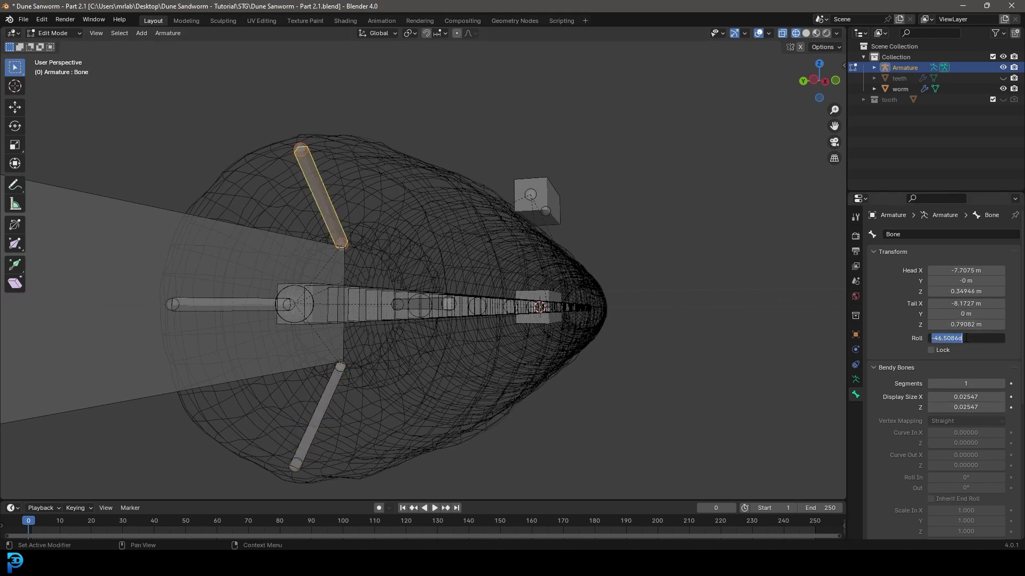
text(-45)
key(Return)
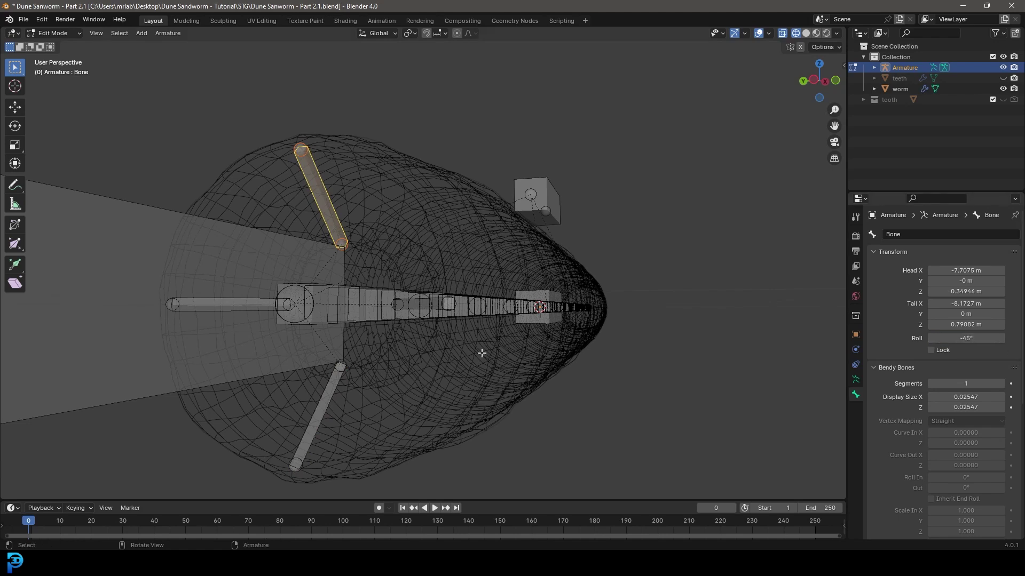
- Set the Roll of the lower mouth bone, Bone.011, to 45°
click(317, 421)
click(961, 339)
text(45)
key(Return)
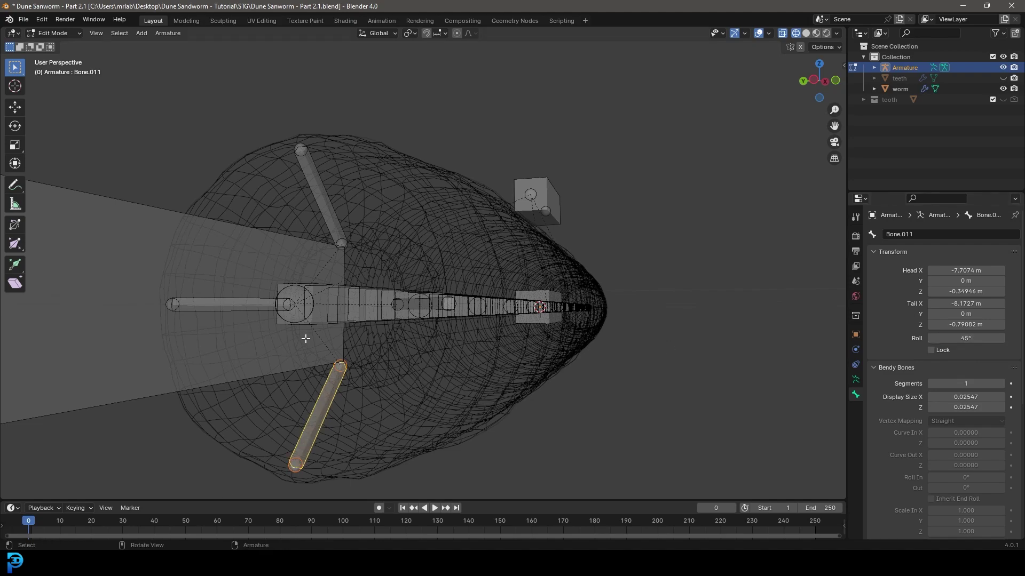
- Set the Roll of the mouth bone on the positive Y side, Bone.012, to -180°
middle_drag(316, 348, 362, 357)
click(314, 330)
middle_drag(314, 329, 502, 343)
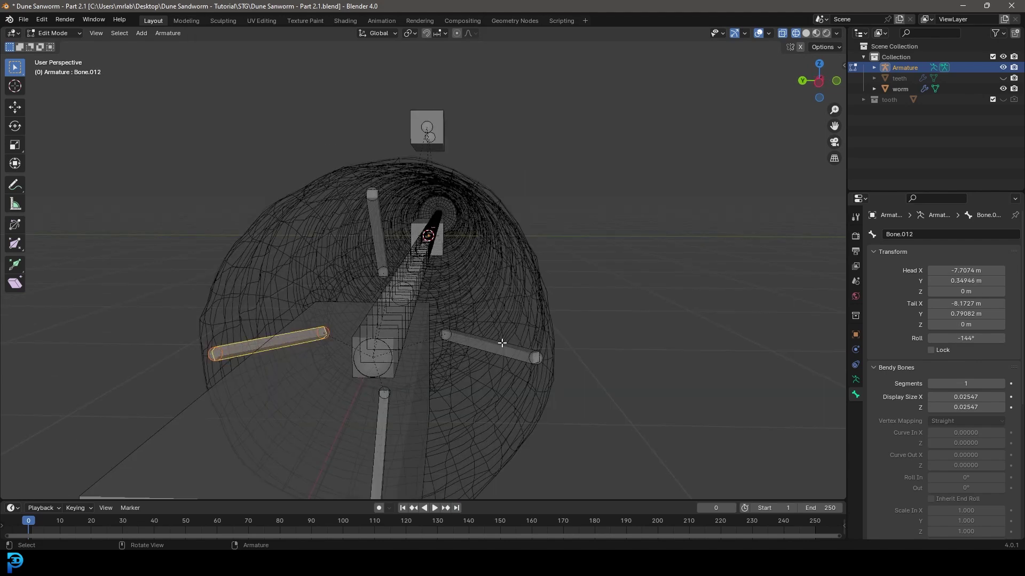
click(501, 342)
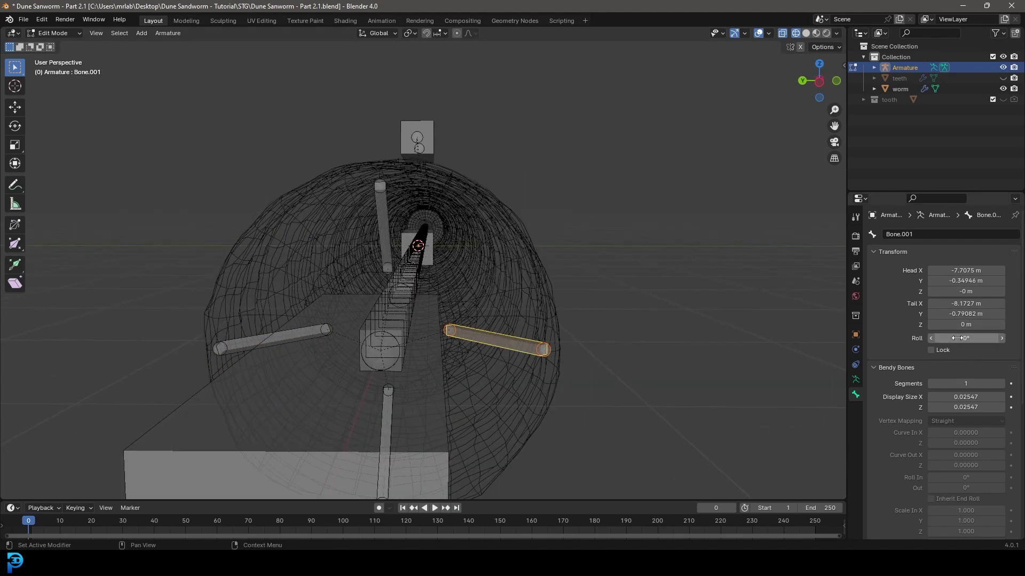
click(276, 333)
click(276, 341)
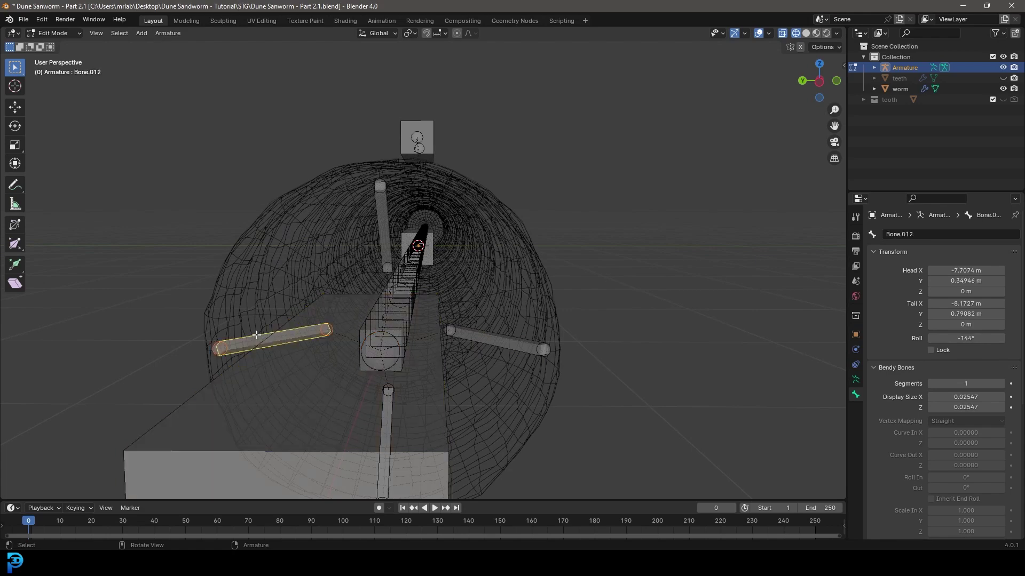
click(972, 338)
text(-)
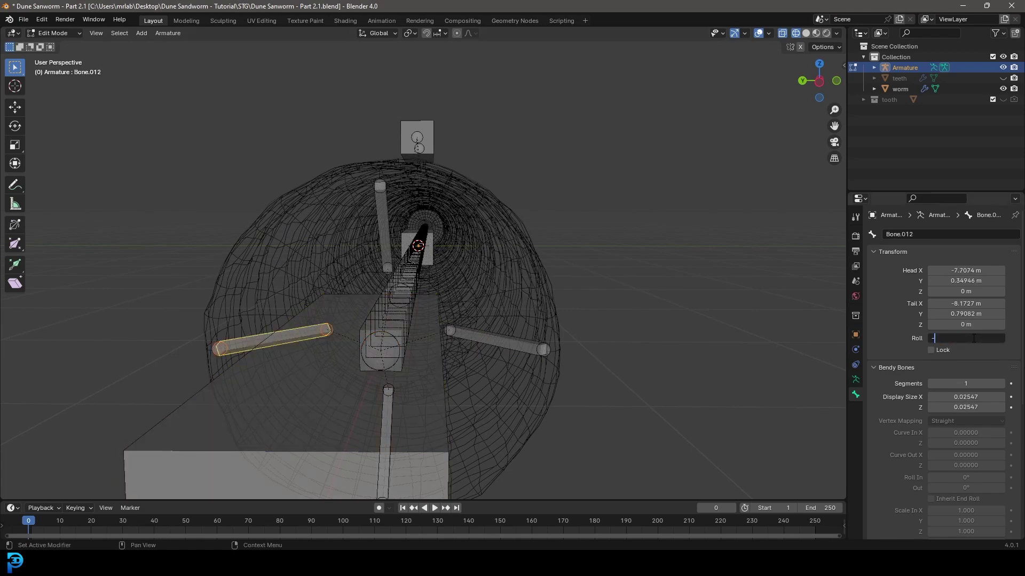
text(180)
key(Return)
- Duplicate the head control bone in place
middle_drag(338, 268, 251, 255)
click(258, 235)
middle_drag(327, 337, 351, 347)
key(shift+d)
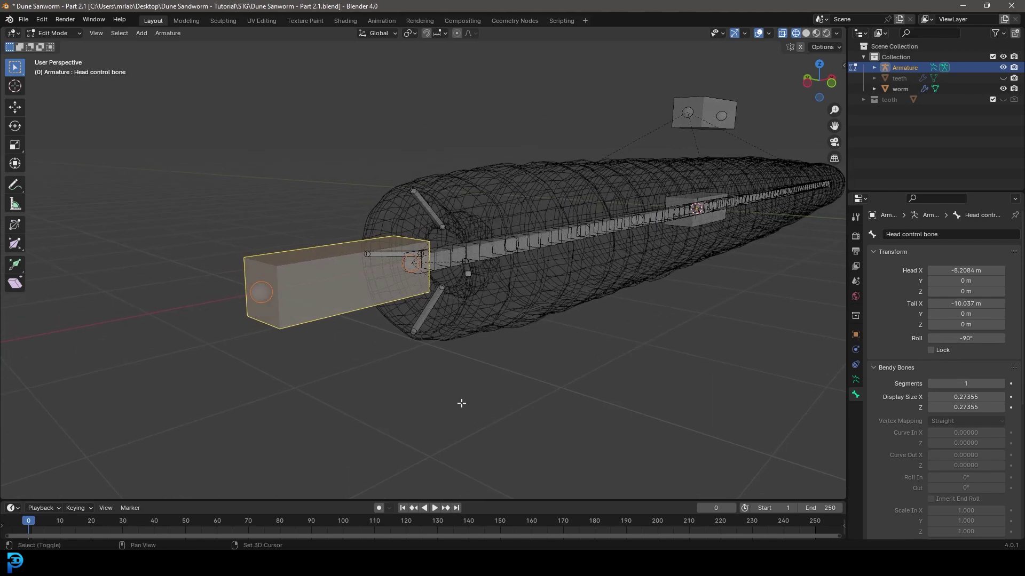
right_click(463, 332)
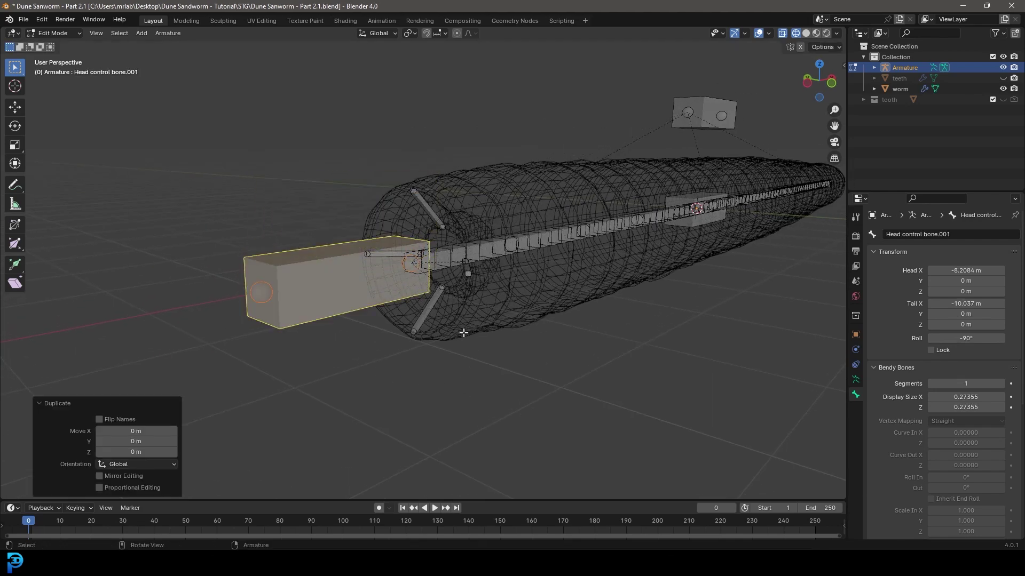
- Scale down the duplicate bone's B-Bone display size to about 0.063 with Scale BBone
click(167, 34)
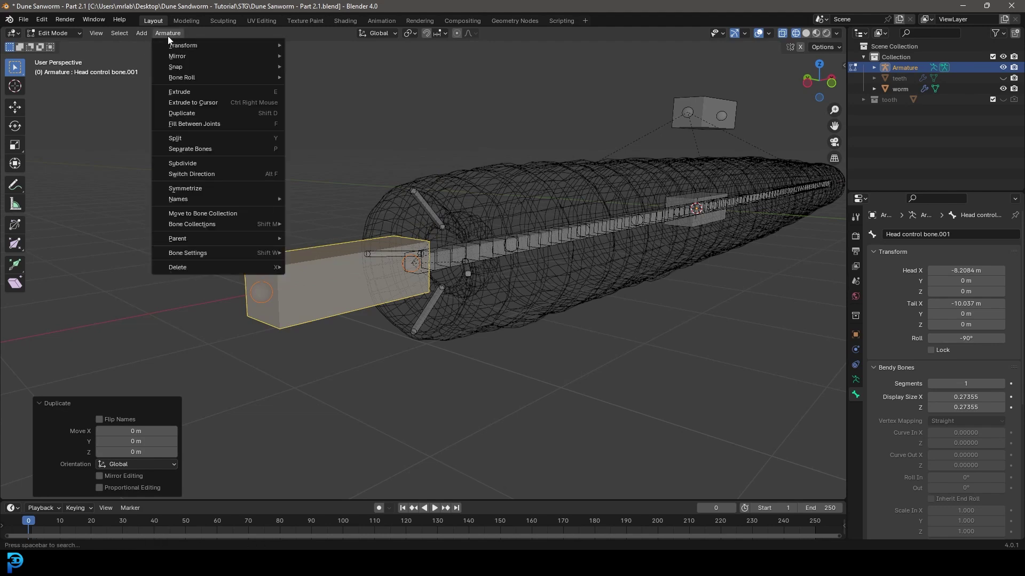
mouse_move(203, 46)
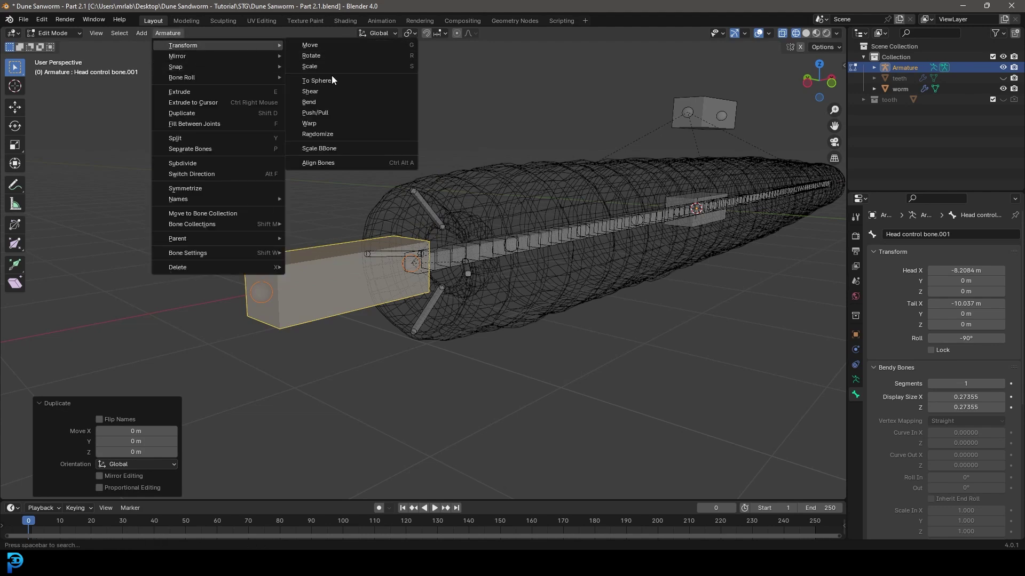
click(334, 148)
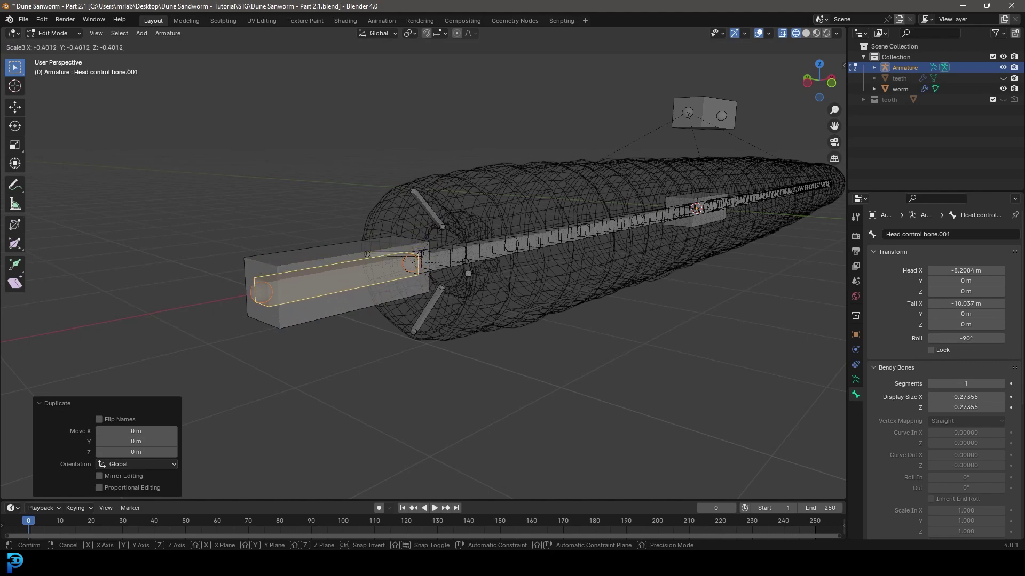
click(410, 233)
- Lengthen the duplicate bone by moving its tail about -0.61 m along the X axis
middle_drag(268, 298, 230, 296)
key(g)
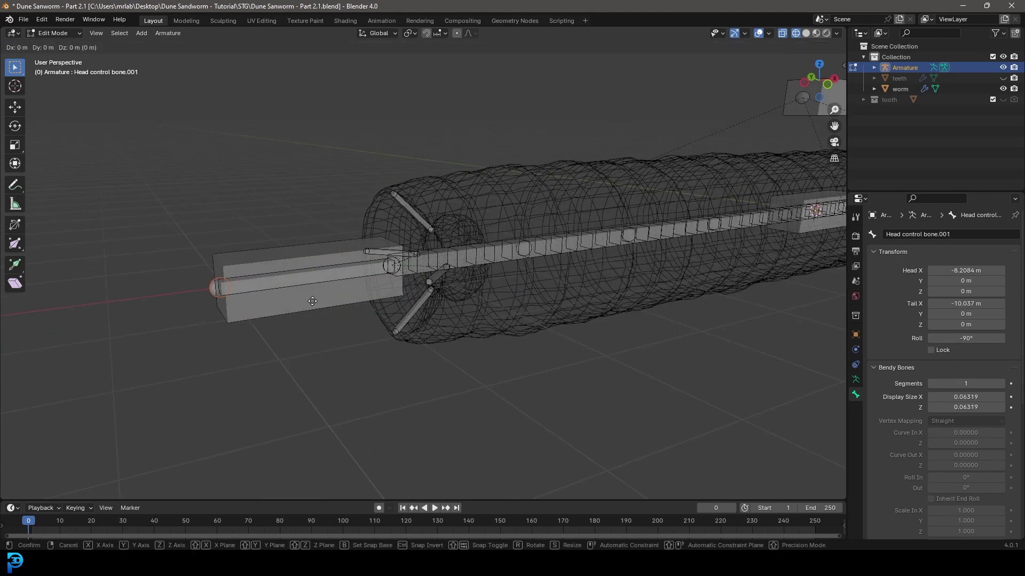
key(x)
click(241, 311)
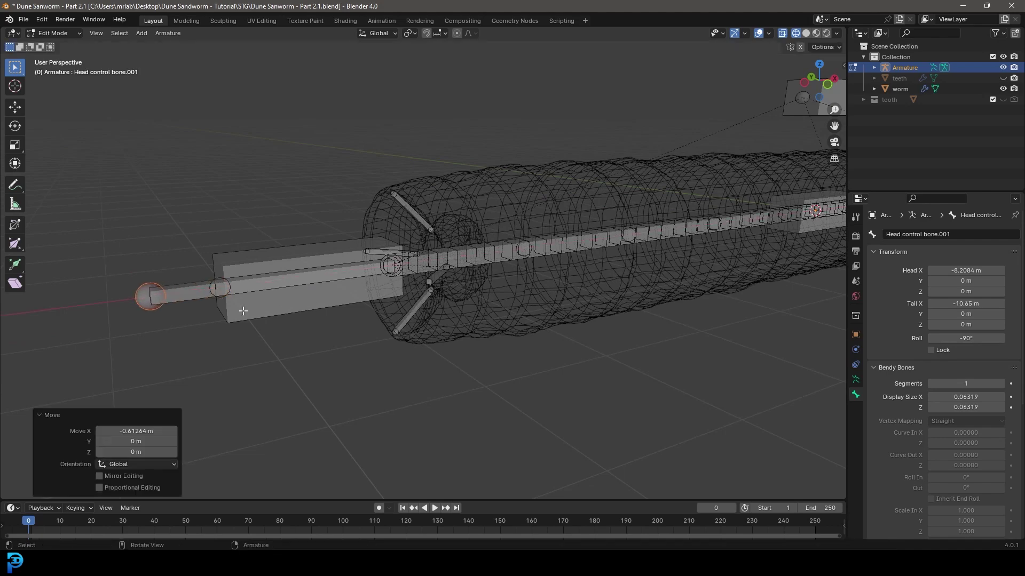
- Rename the duplicated head control bone to "mouth open con"
click(212, 284)
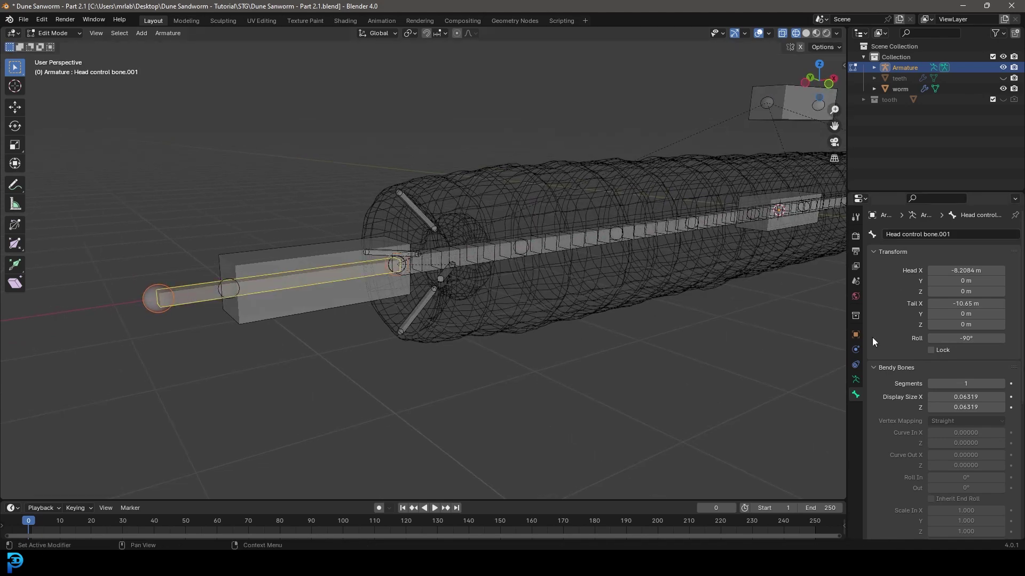
click(912, 235)
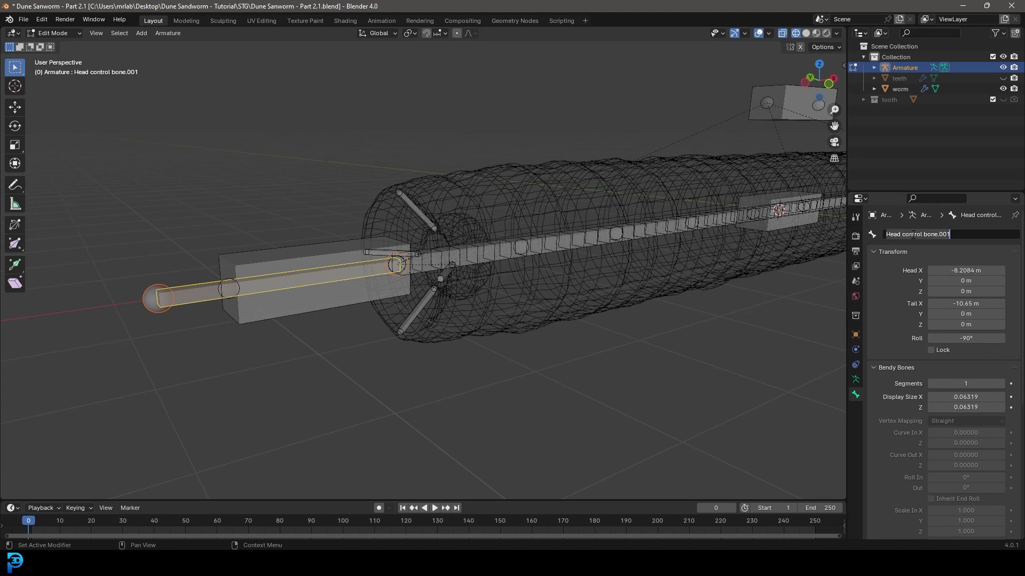
text(mouth ope)
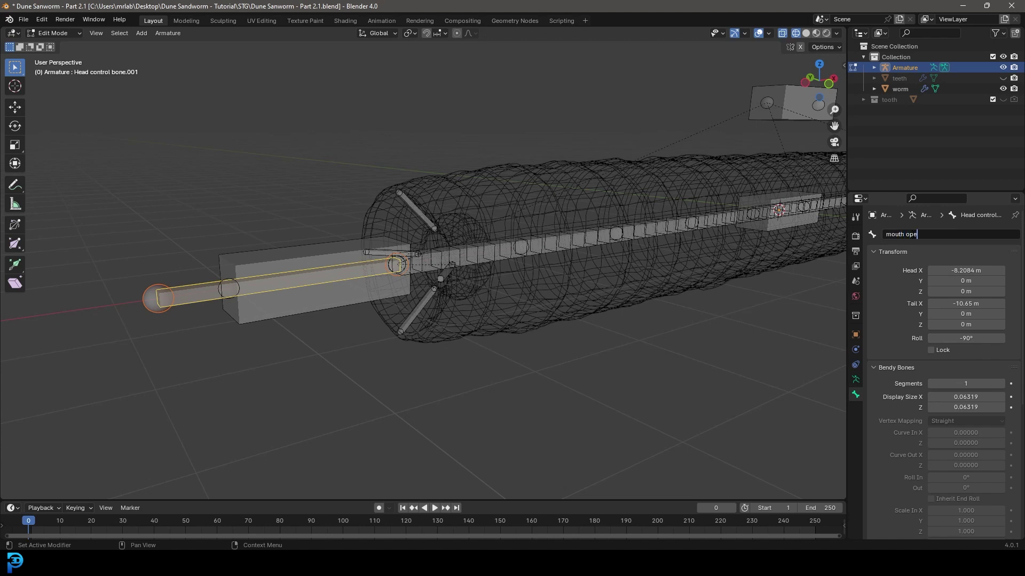
key(Return)
- Parent the mouth open con bone to the HEAD bone with Keep Offset
middle_drag(197, 294, 195, 295)
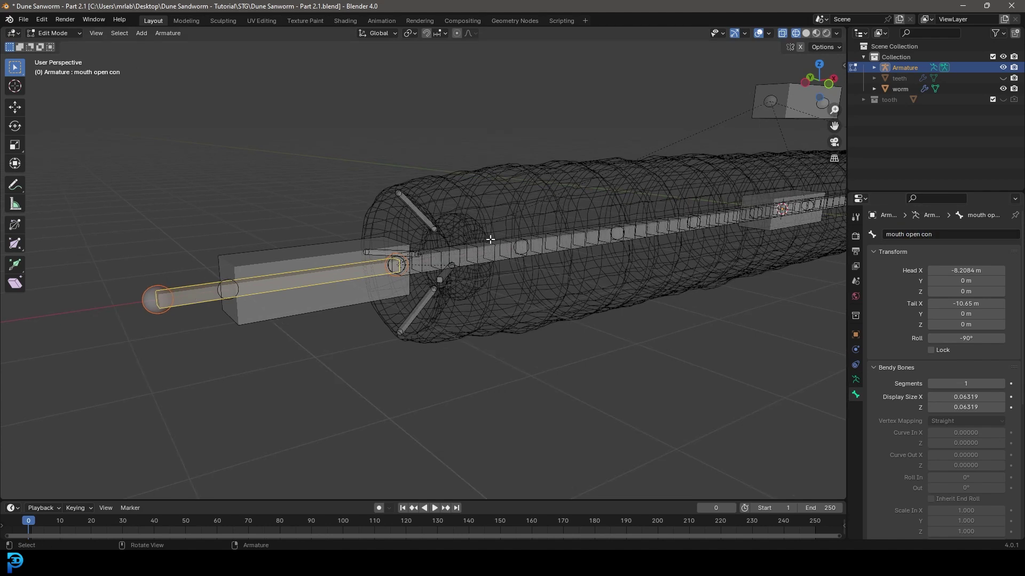
scroll(489, 240, up, 2)
shift+click(483, 244)
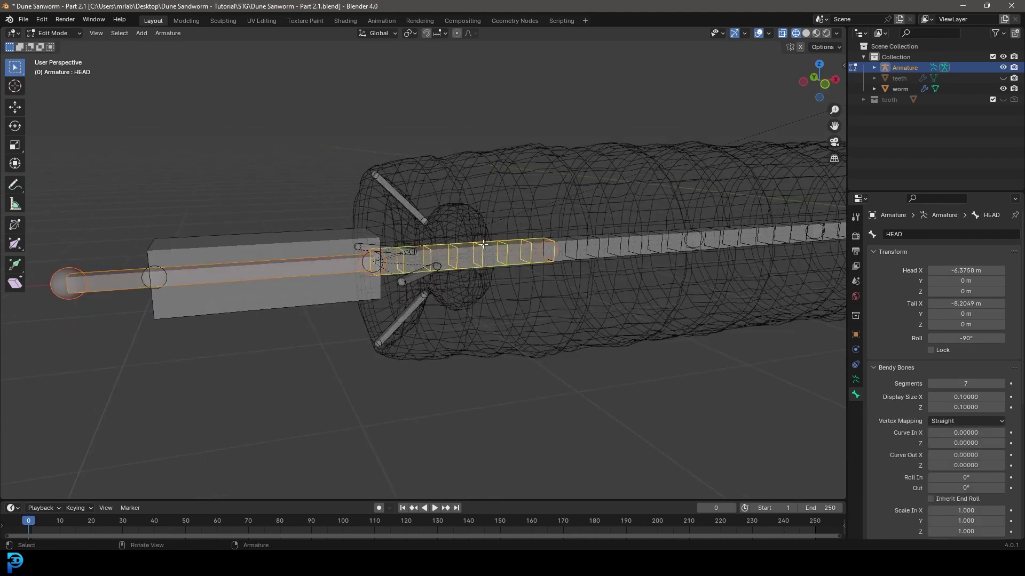
key(ctrl+p)
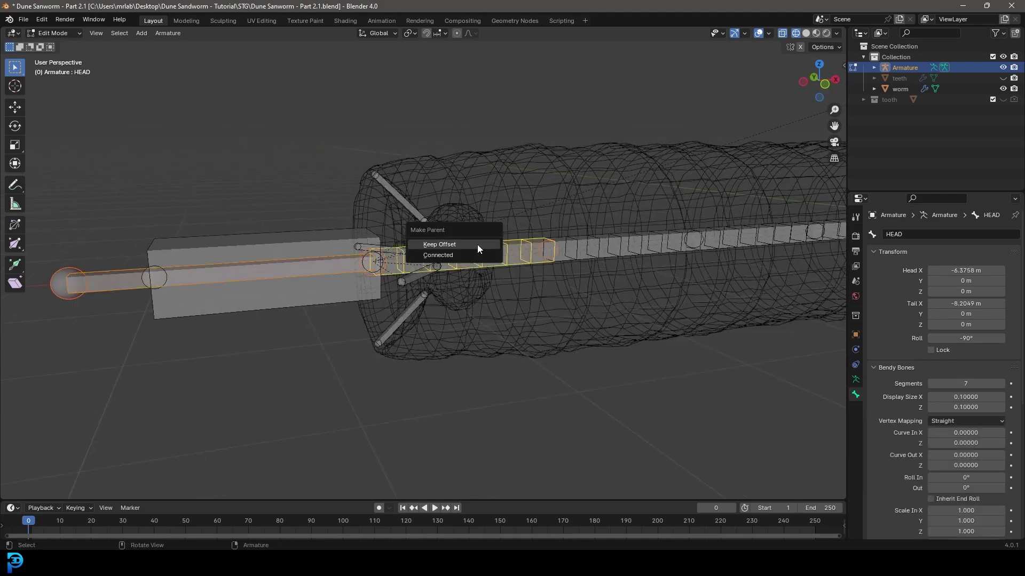
click(477, 244)
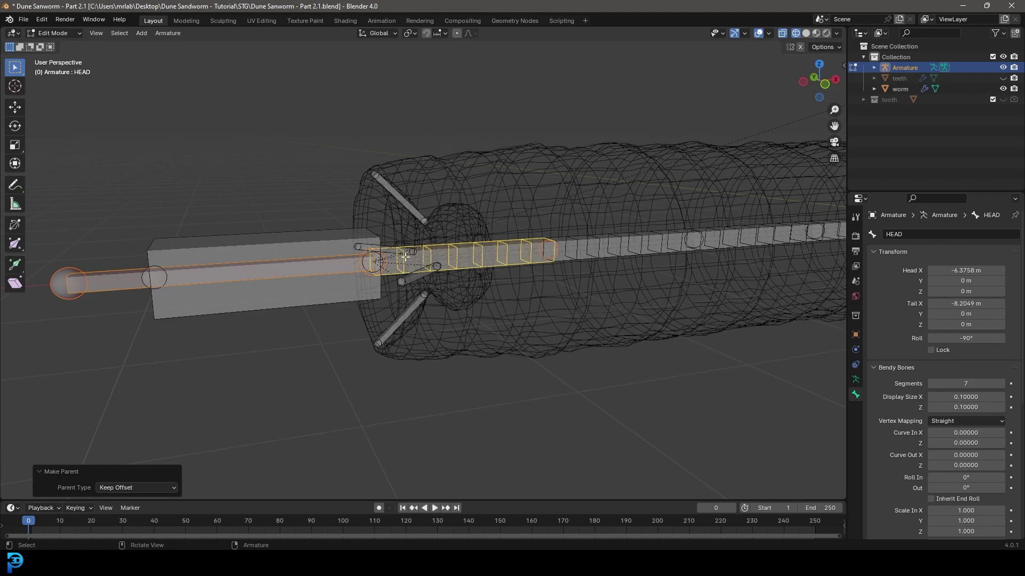
- Switch the armature from Edit Mode to Pose Mode
scroll(406, 255, down, 2)
click(54, 33)
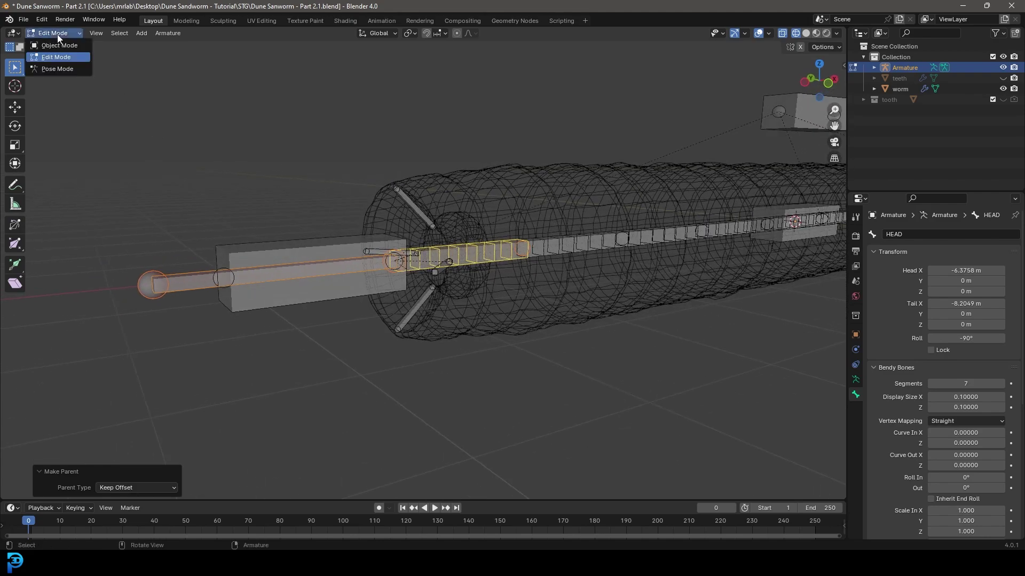
click(57, 69)
scroll(339, 277, up, 3)
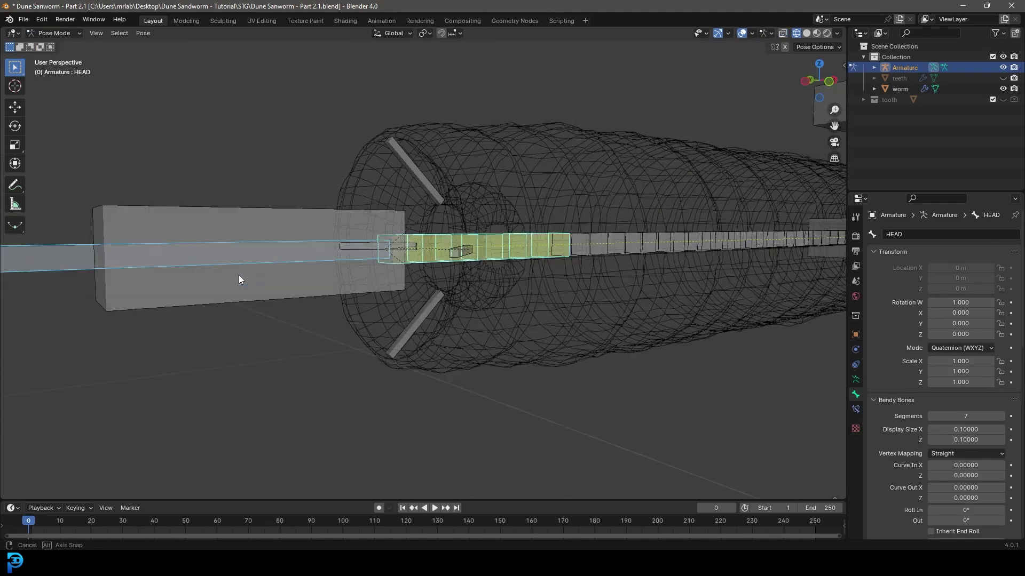
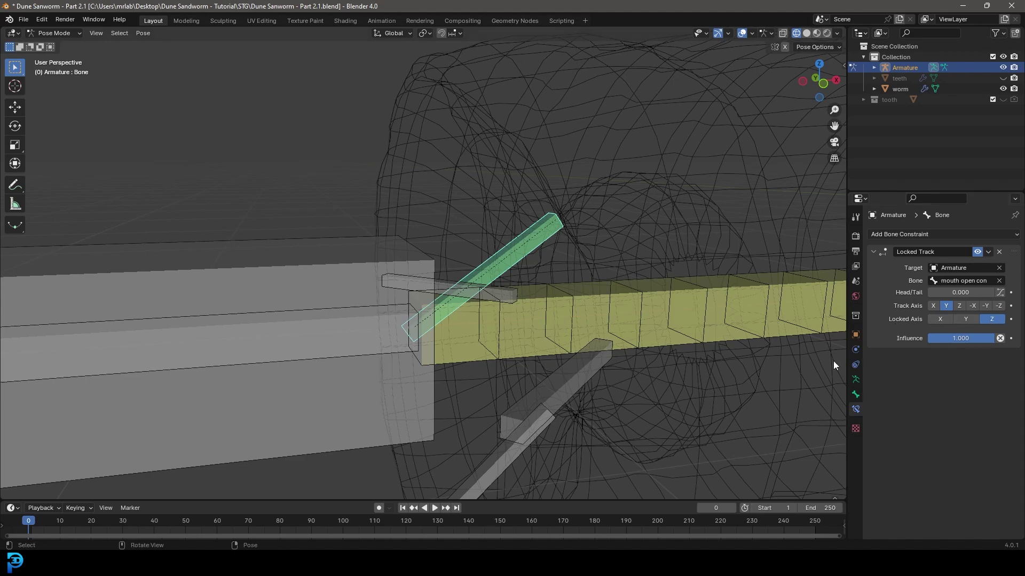
- Turn on the axes display for the armature's bones and inspect the upper mouth bone's local axes
click(855, 380)
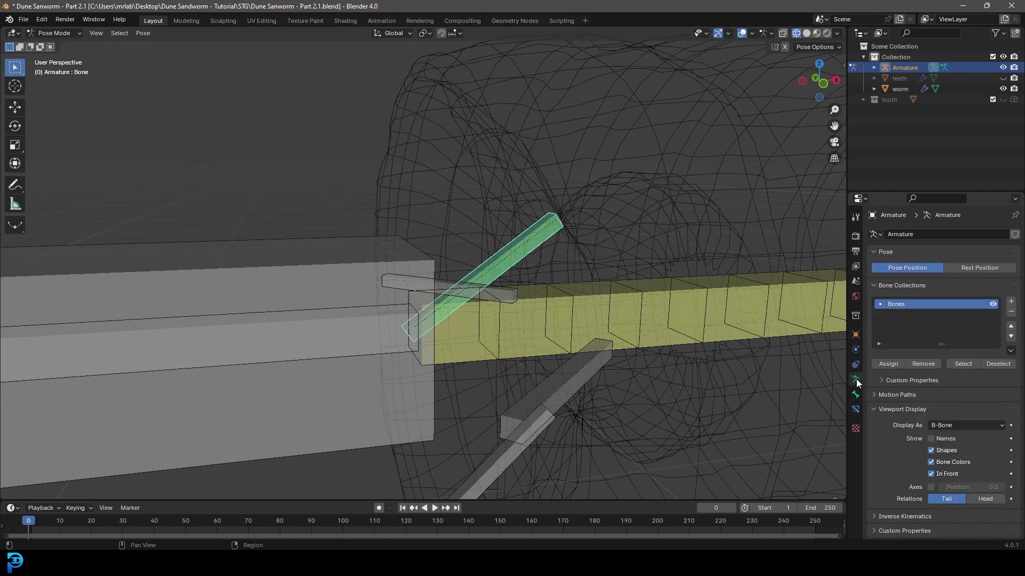
click(930, 487)
middle_drag(645, 337, 460, 311)
scroll(459, 311, up, 1)
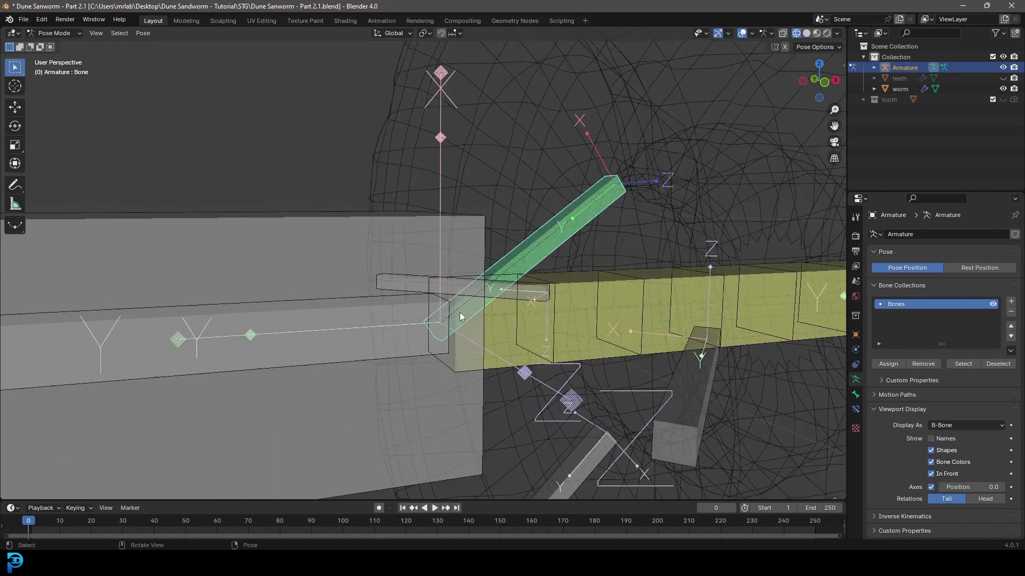
scroll(624, 183, up, 3)
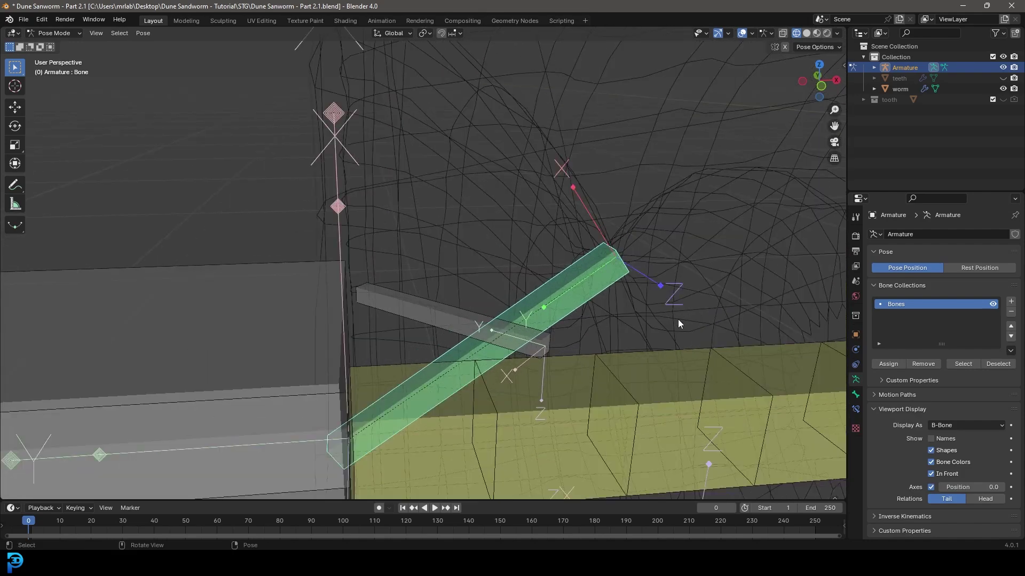
middle_drag(685, 296, 644, 286)
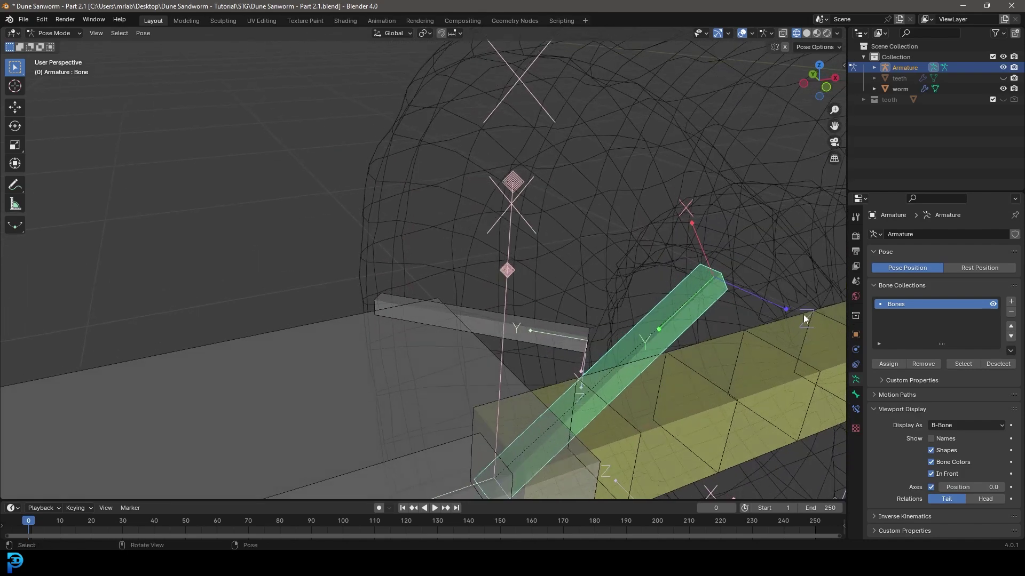
shift+middle_drag(768, 323, 669, 280)
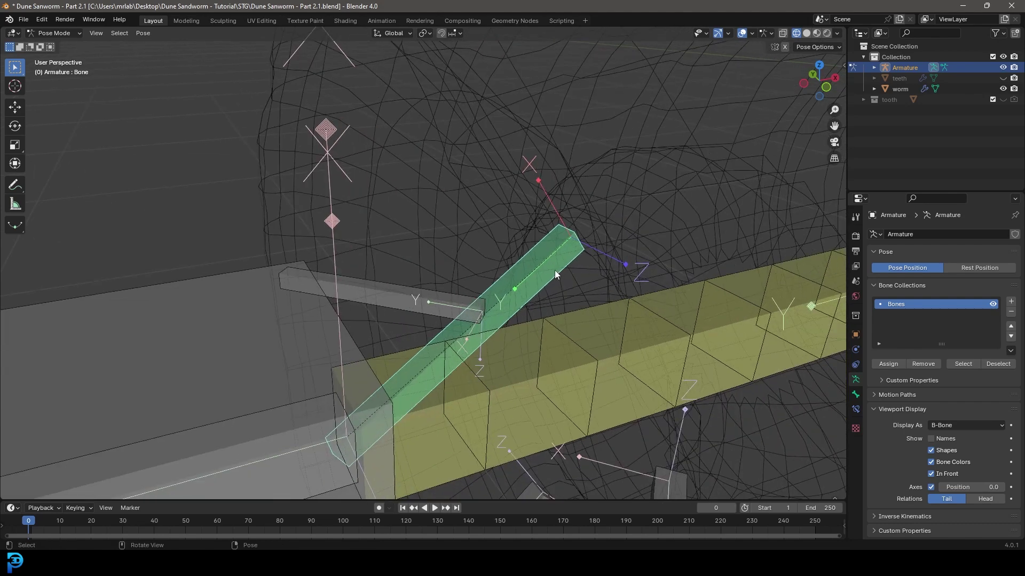
- Examine the track and locked axis settings of the upper mouth bone's Locked Track constraint
click(858, 409)
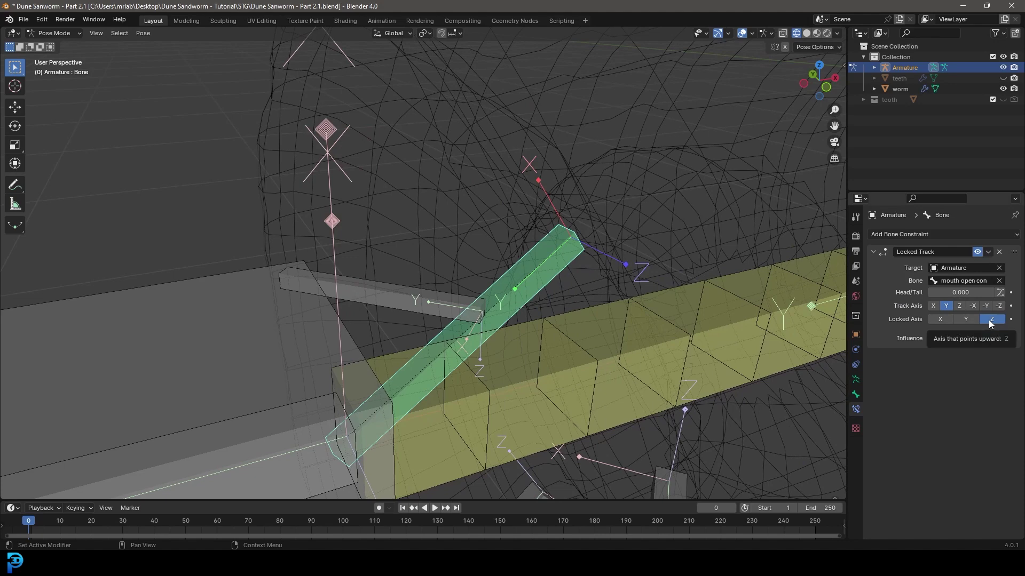
scroll(270, 379, down, 4)
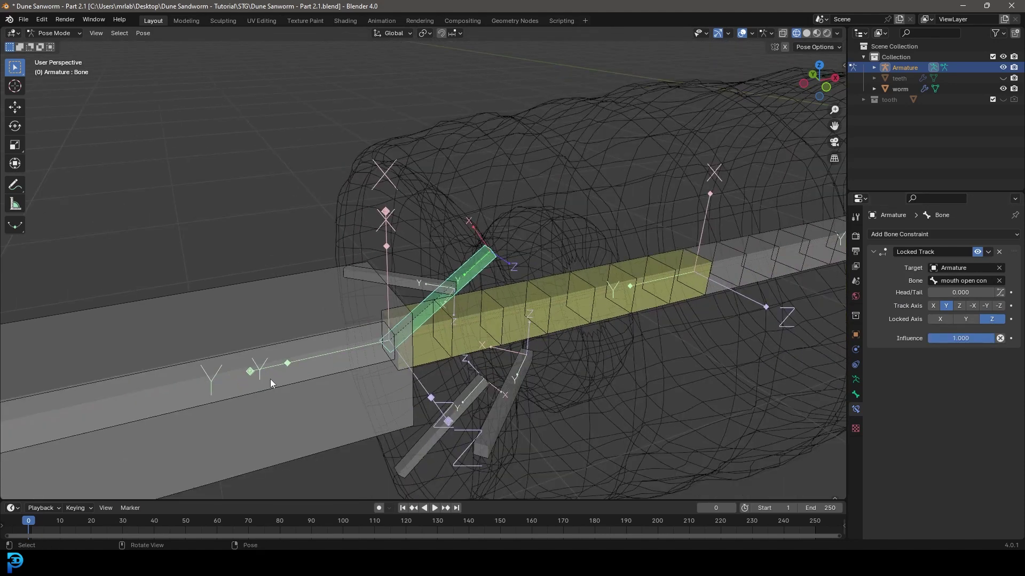
scroll(286, 345, down, 2)
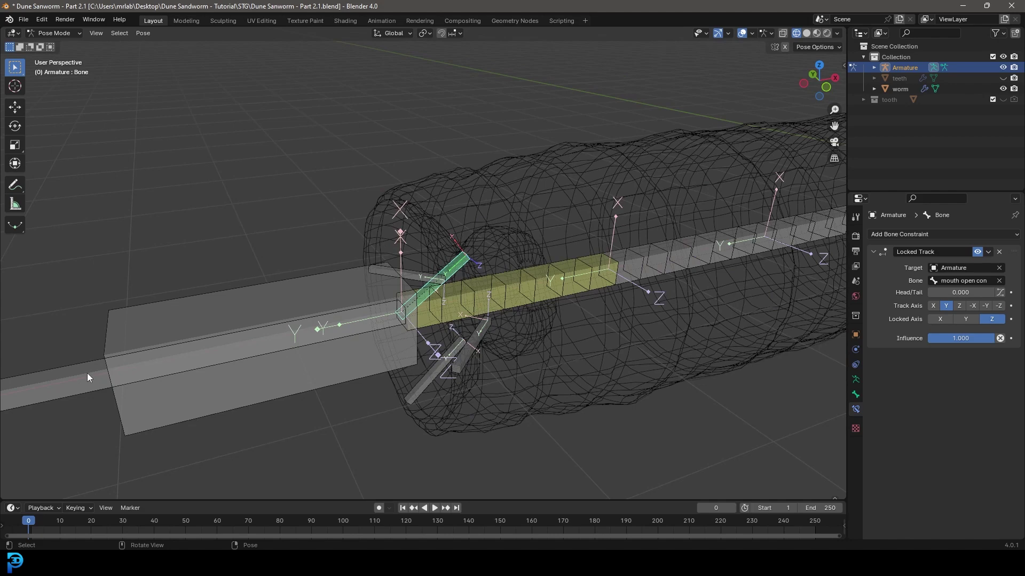
scroll(345, 356, down, 5)
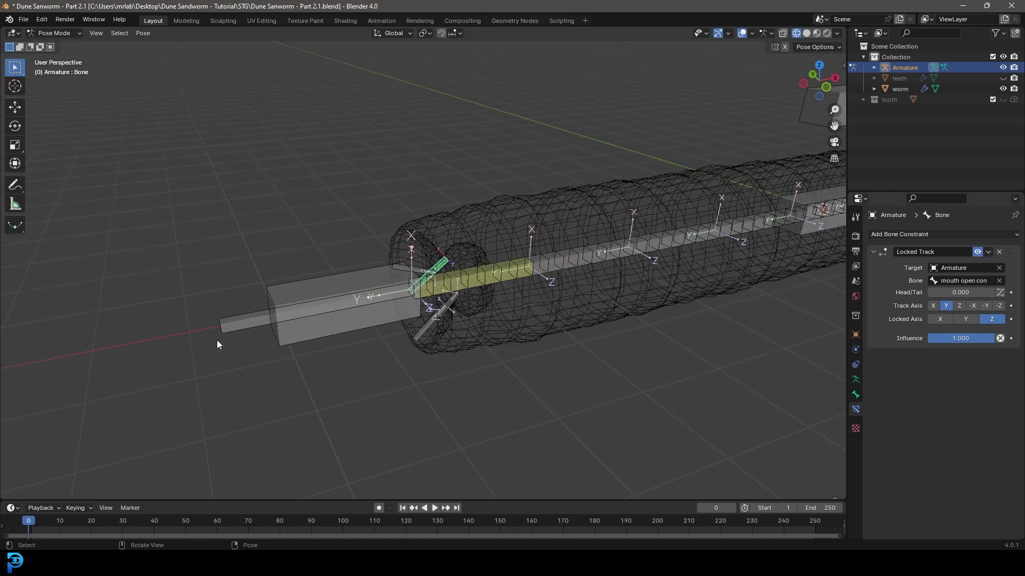
click(357, 318)
scroll(588, 277, up, 10)
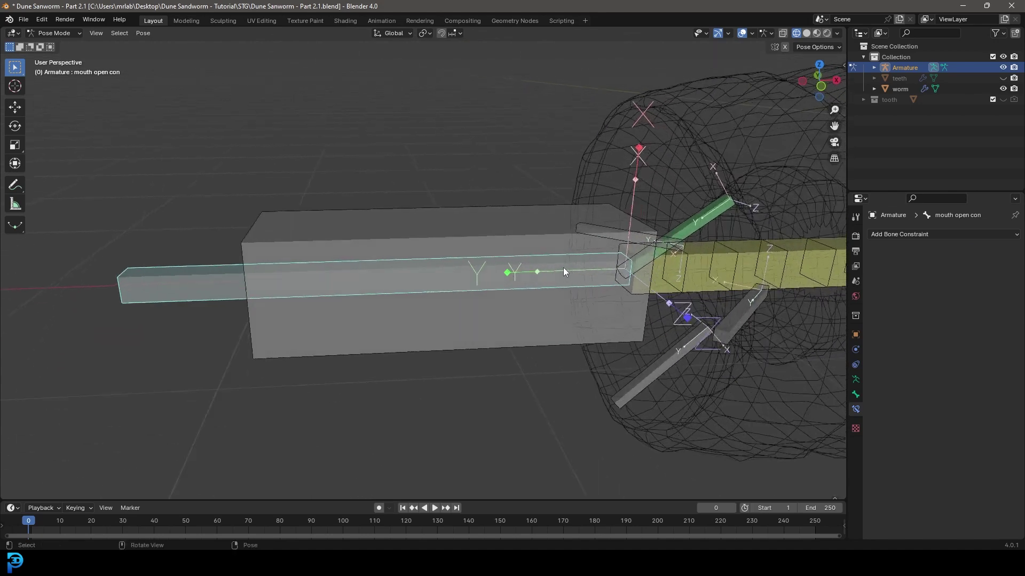
scroll(341, 290, down, 5)
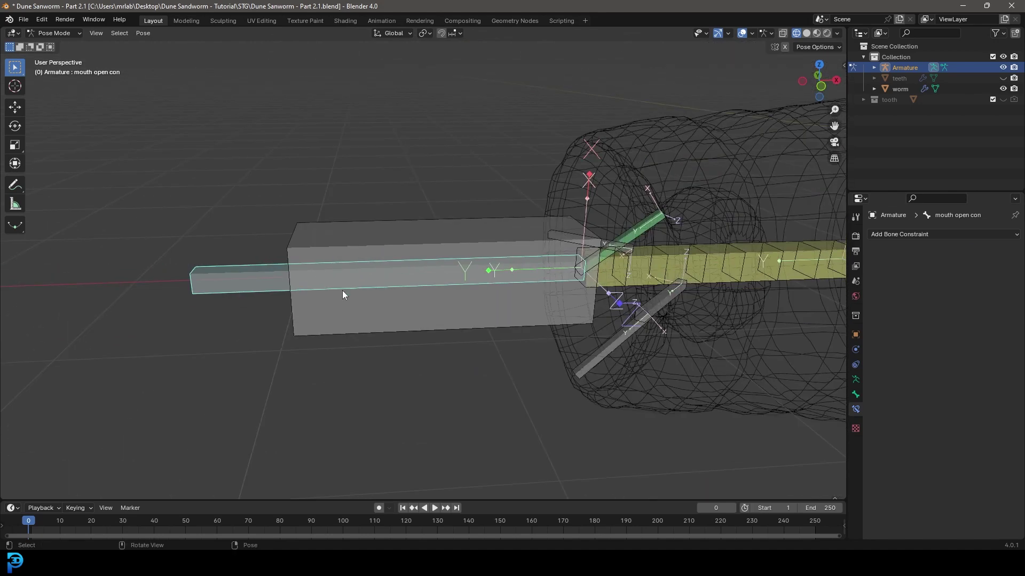
key(g)
right_click(384, 289)
middle_drag(344, 296, 362, 307)
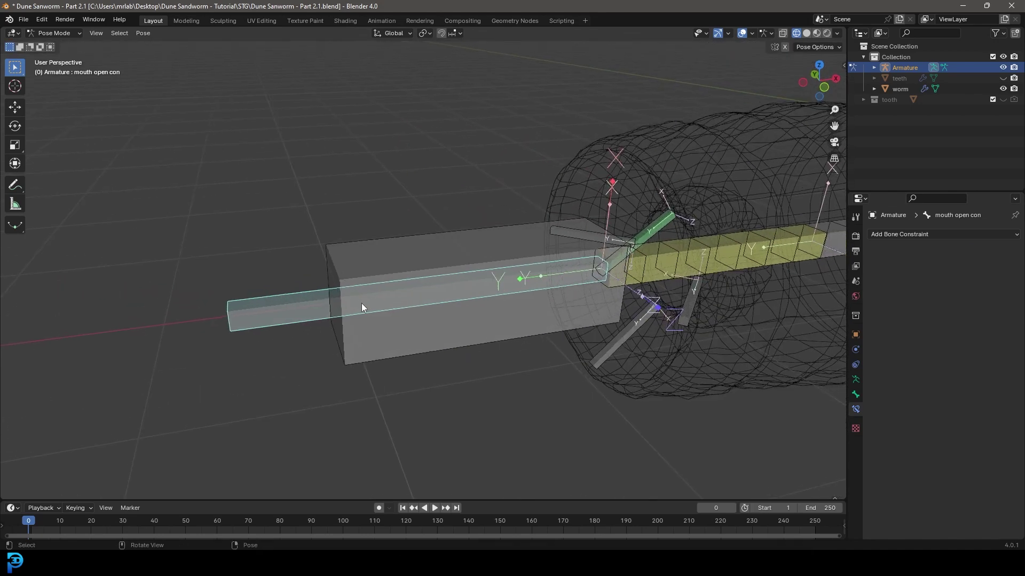
- Set the Track Axis of the upper mouth bone's Locked Track constraint to -Y
click(665, 220)
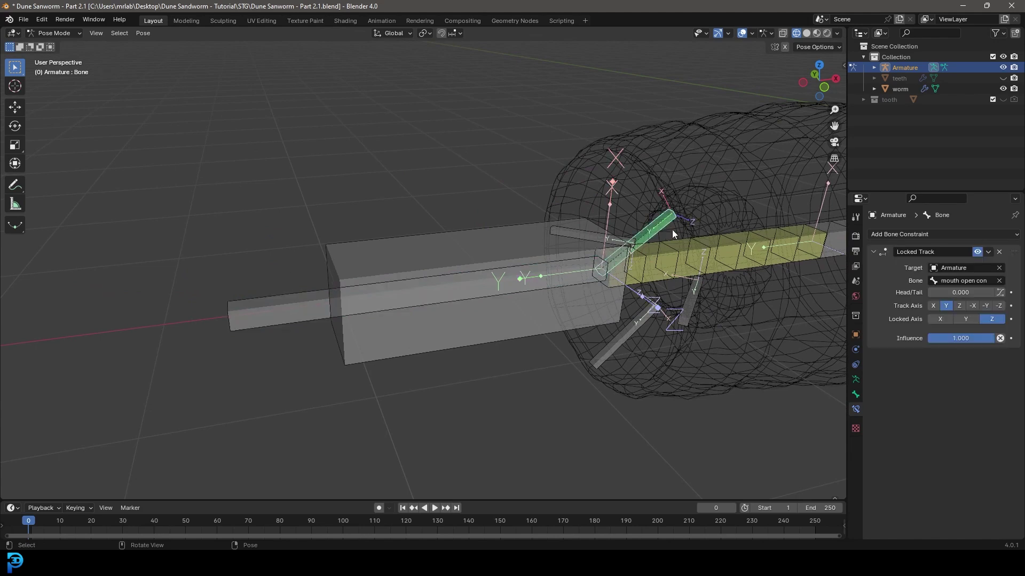
click(986, 305)
scroll(532, 203, up, 4)
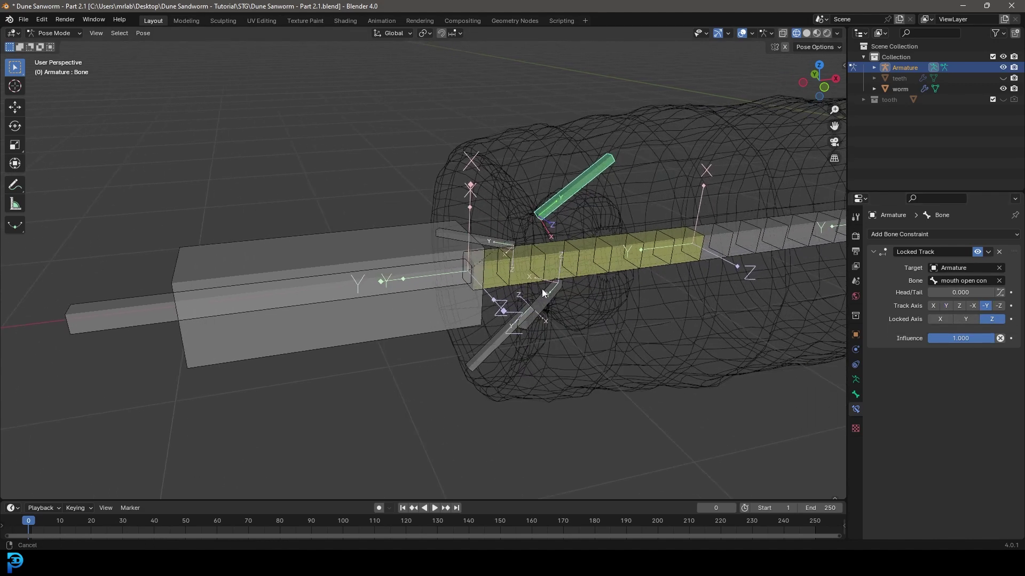
scroll(128, 304, down, 2)
- Test the constraint by moving mouth open con about 0.81 m along X, check it in front view, and undo the move
click(139, 314)
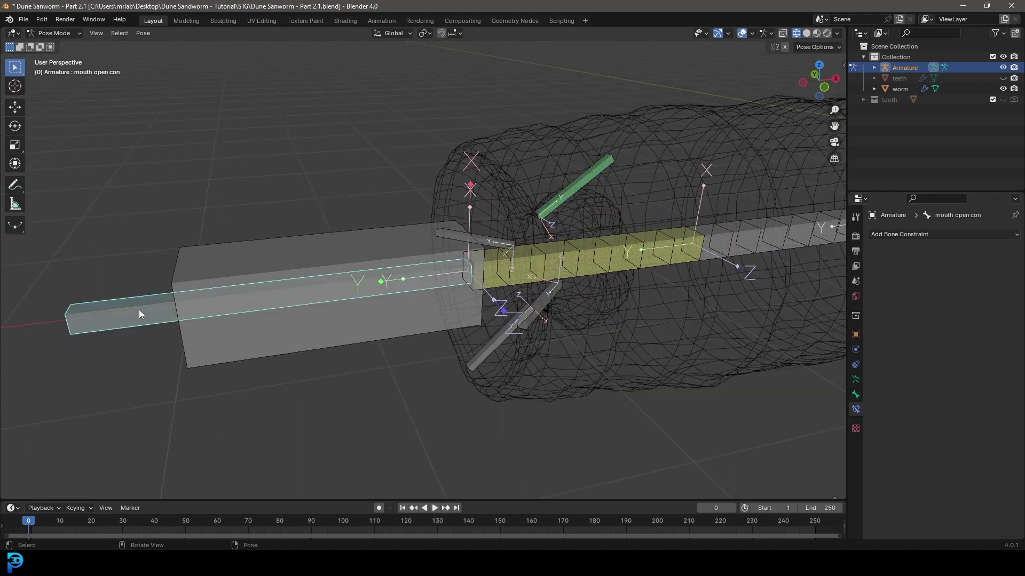
key(g)
key(x)
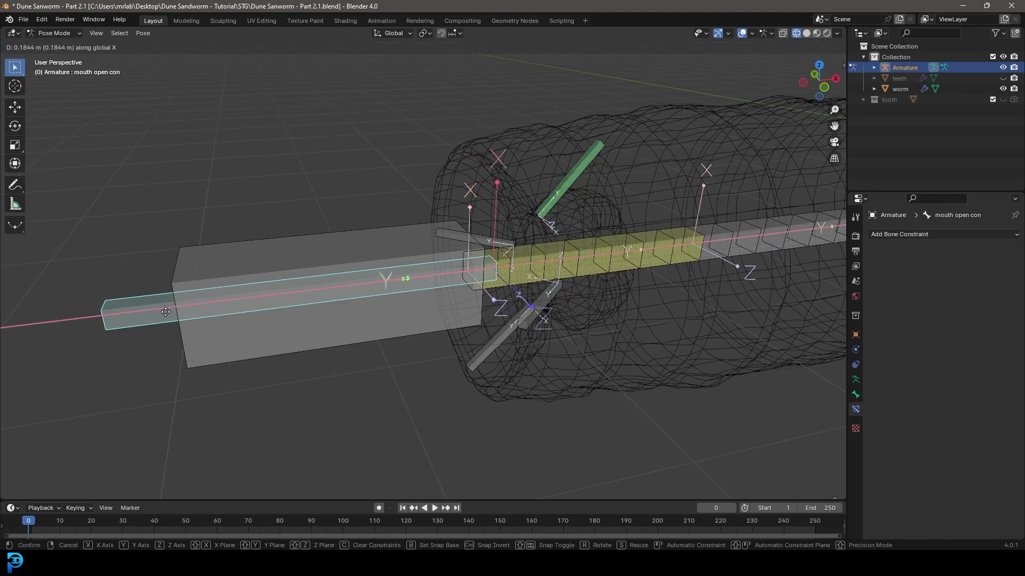
click(248, 319)
key(KP_3)
key(KP_1)
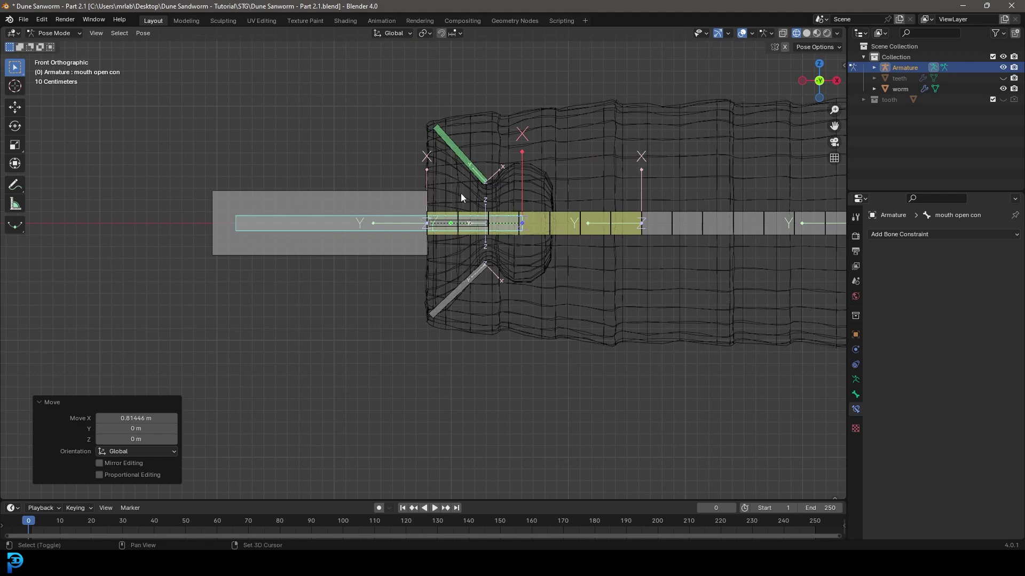
shift+middle_drag(474, 209, 460, 245)
scroll(460, 244, up, 1)
key(ctrl+z)
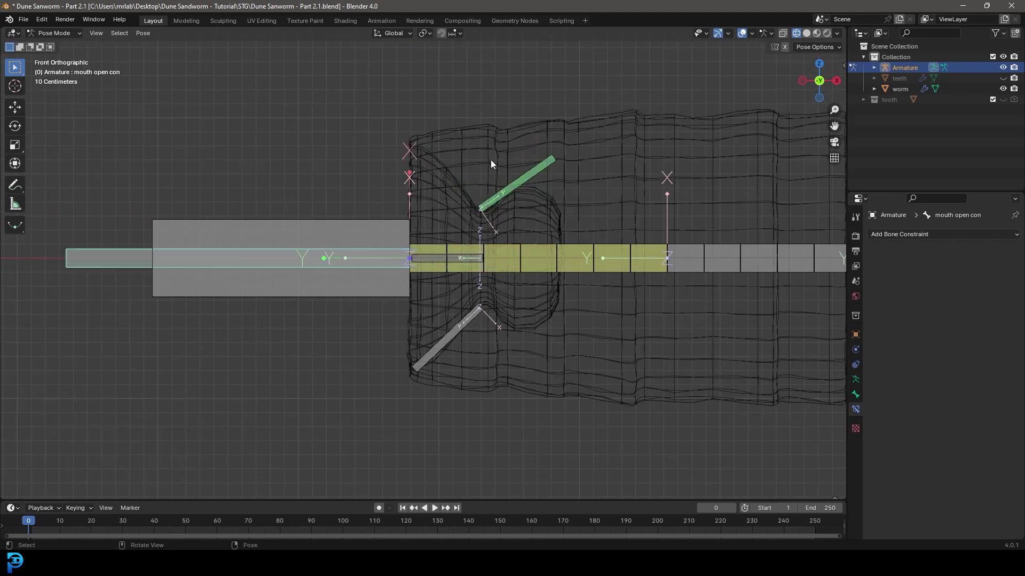
- Move the mouth open con bone's rest position about 0.51 m along X in Edit Mode, and return to Pose Mode
click(52, 33)
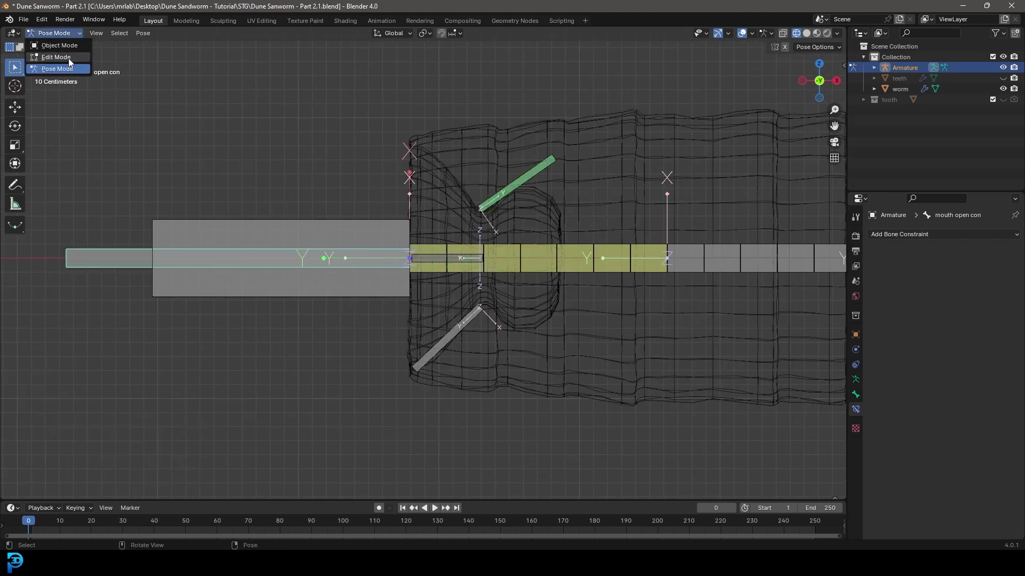
click(57, 33)
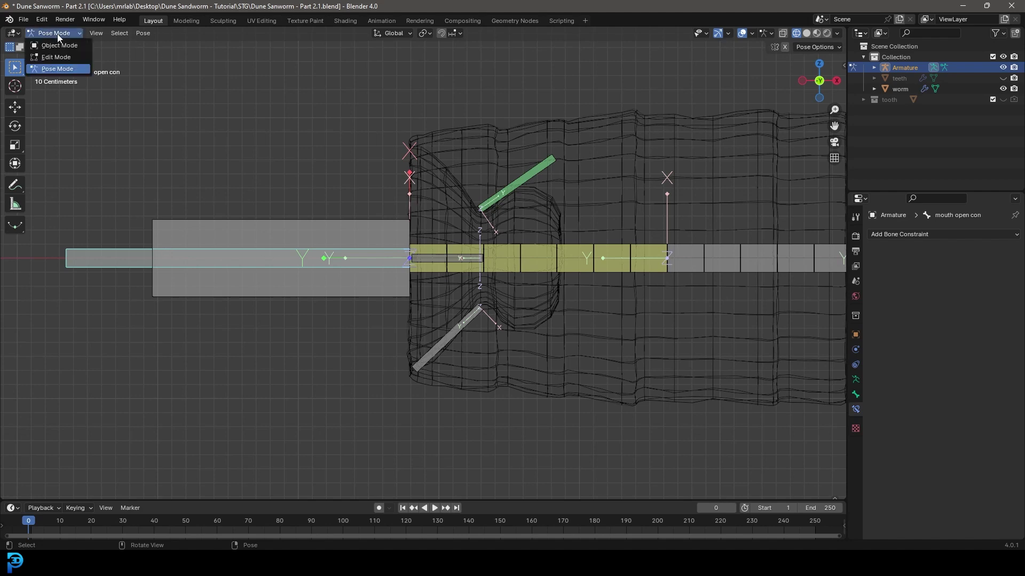
click(69, 59)
key(g)
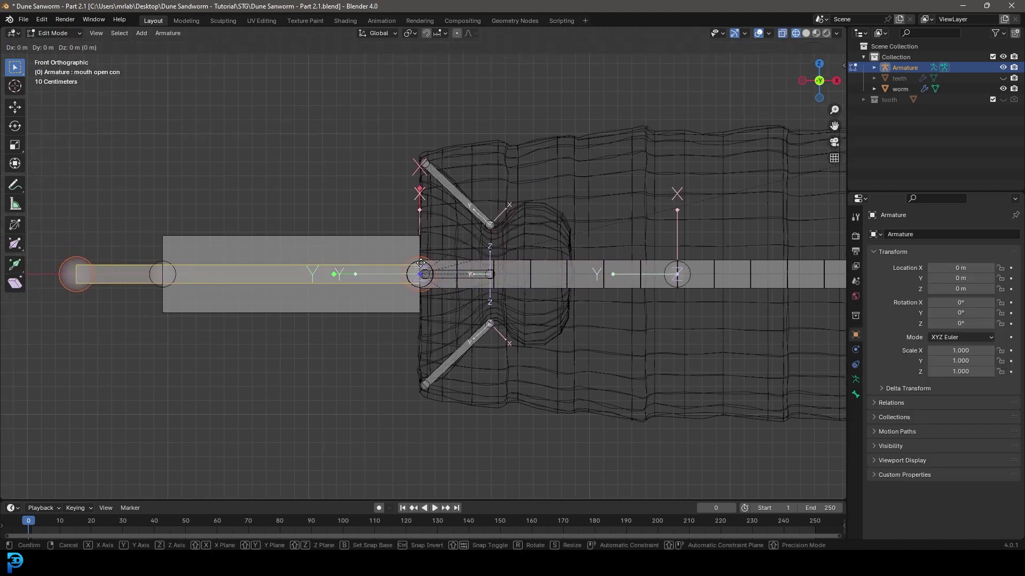
key(x)
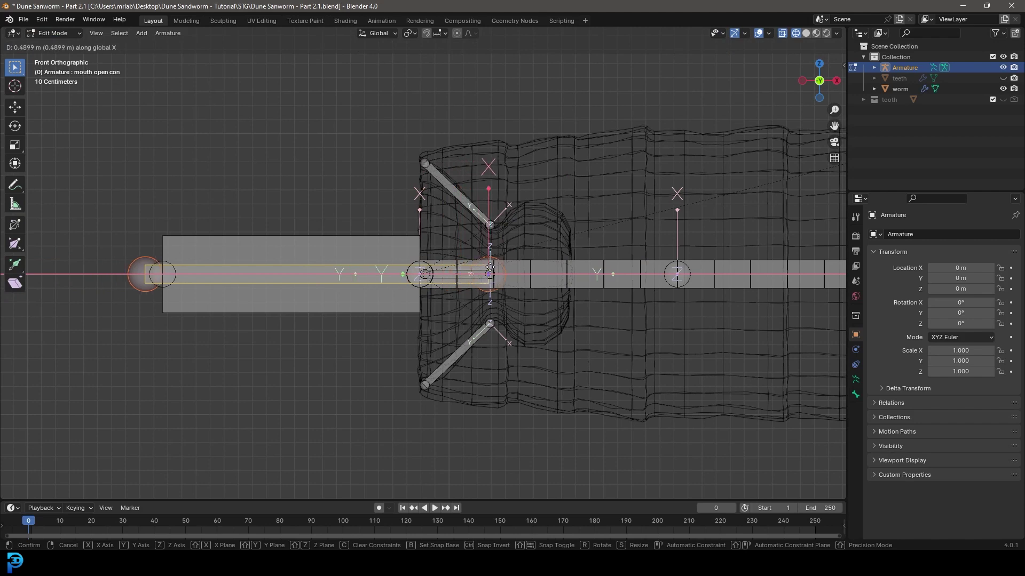
click(491, 268)
click(57, 34)
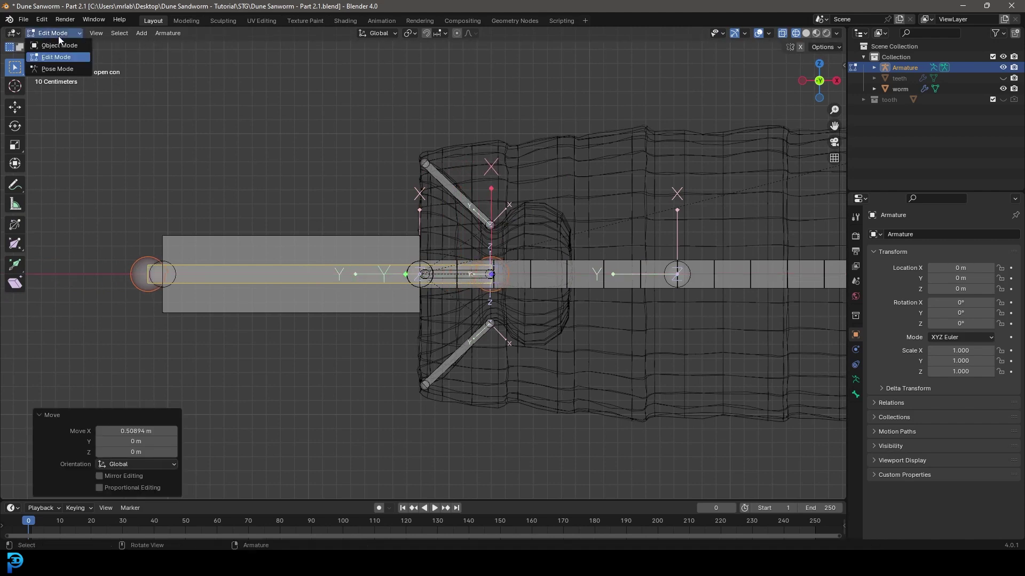
click(69, 70)
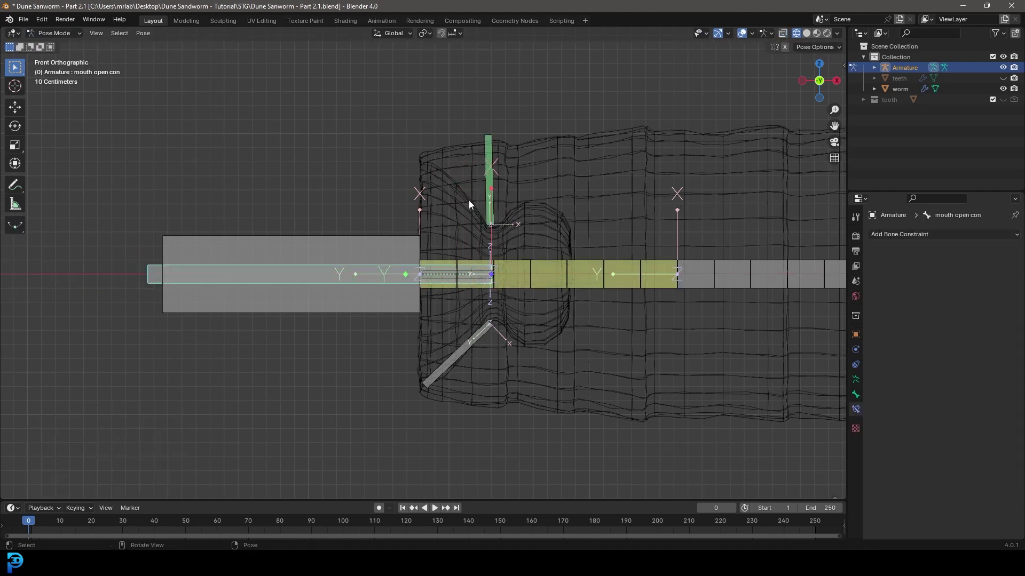
- Shift the mouth open con bone's rest position a further 0.47 m or so along X, and return to Pose Mode
click(56, 34)
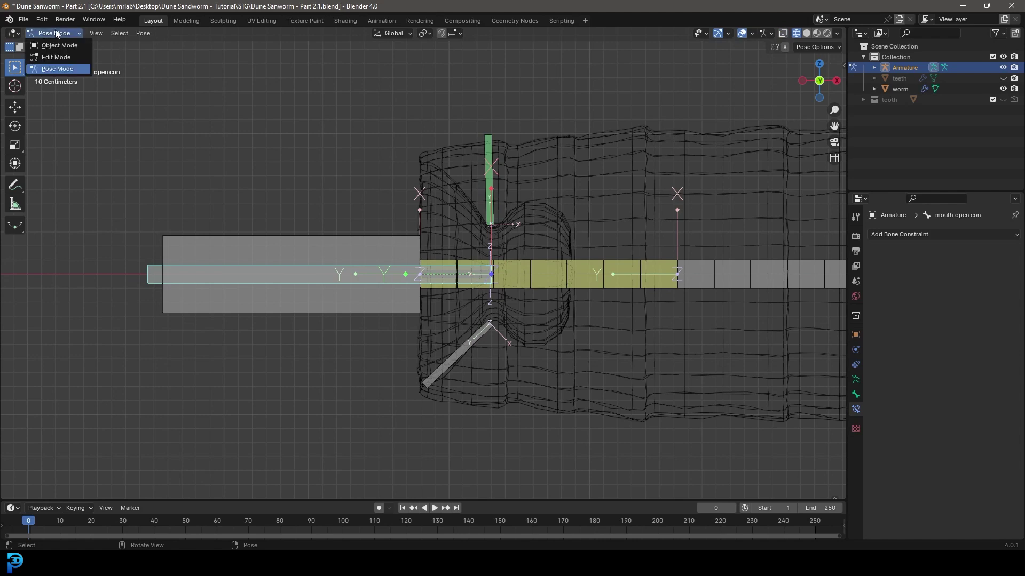
click(55, 57)
key(g)
key(x)
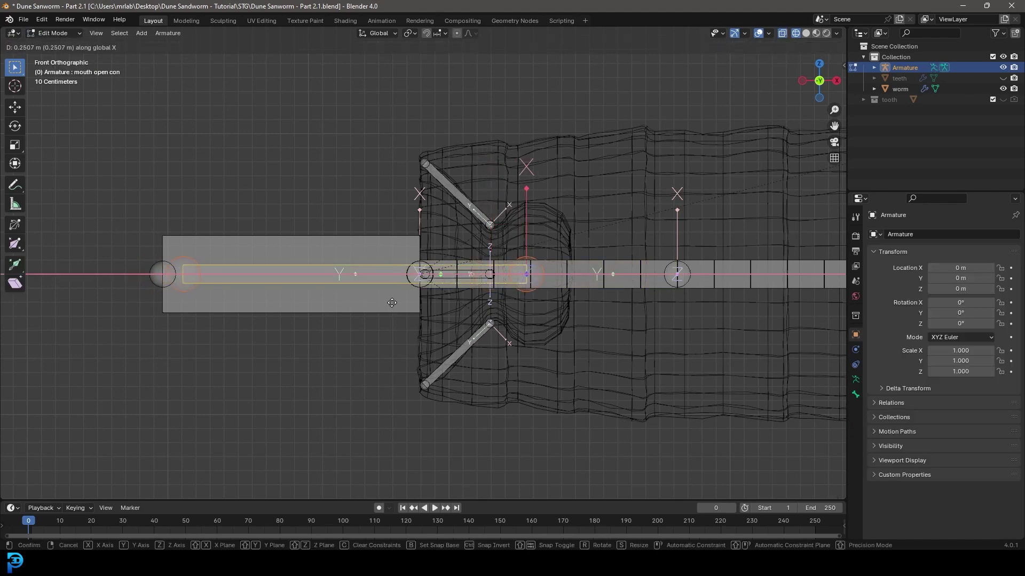
click(422, 308)
click(55, 33)
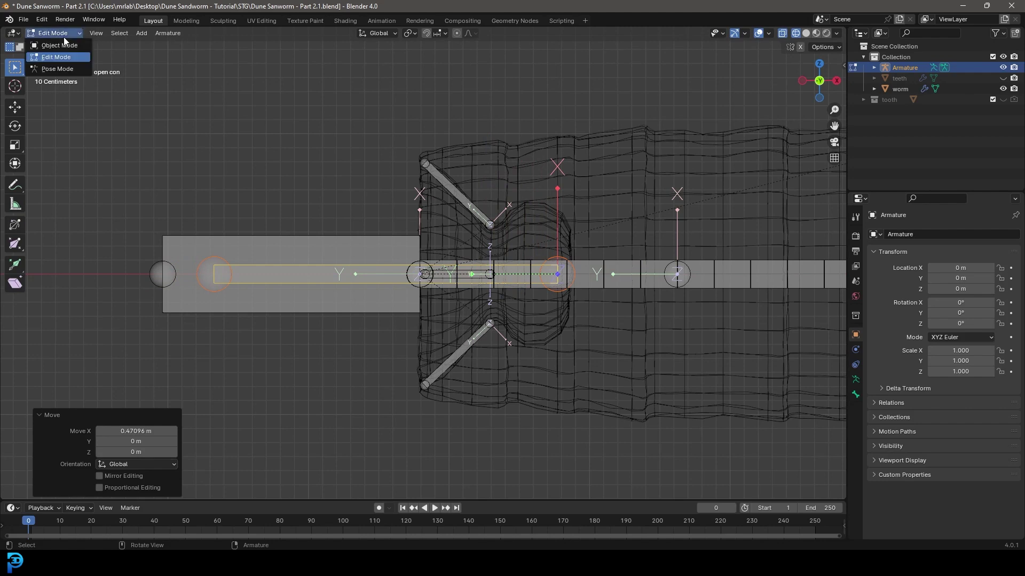
click(71, 67)
- Fine-tune the mouth open con bone's rest position by about -0.076 m along X and check the upper mouth bone's alignment in Pose Mode
click(53, 31)
click(56, 55)
key(g)
key(x)
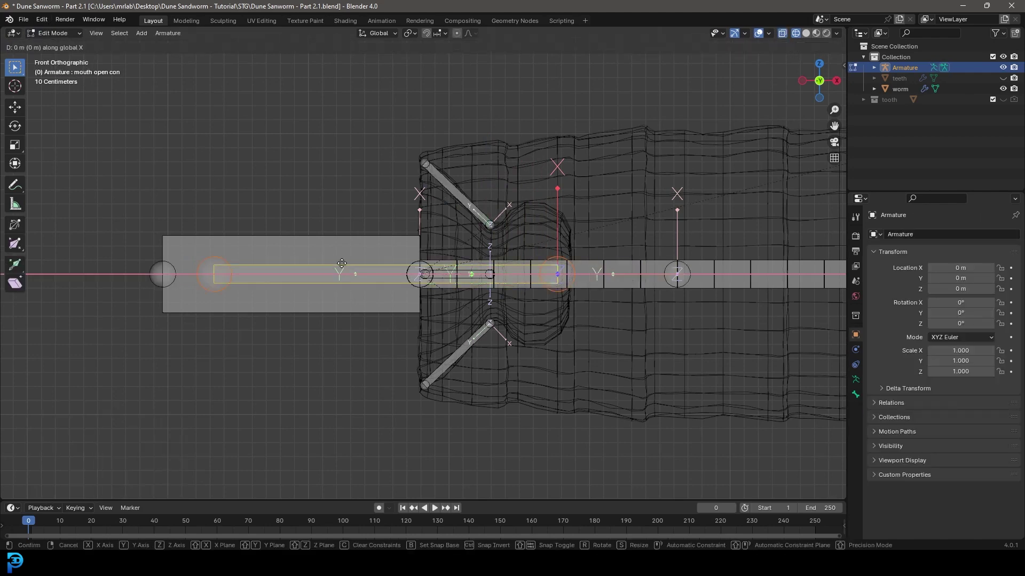
click(332, 262)
click(53, 33)
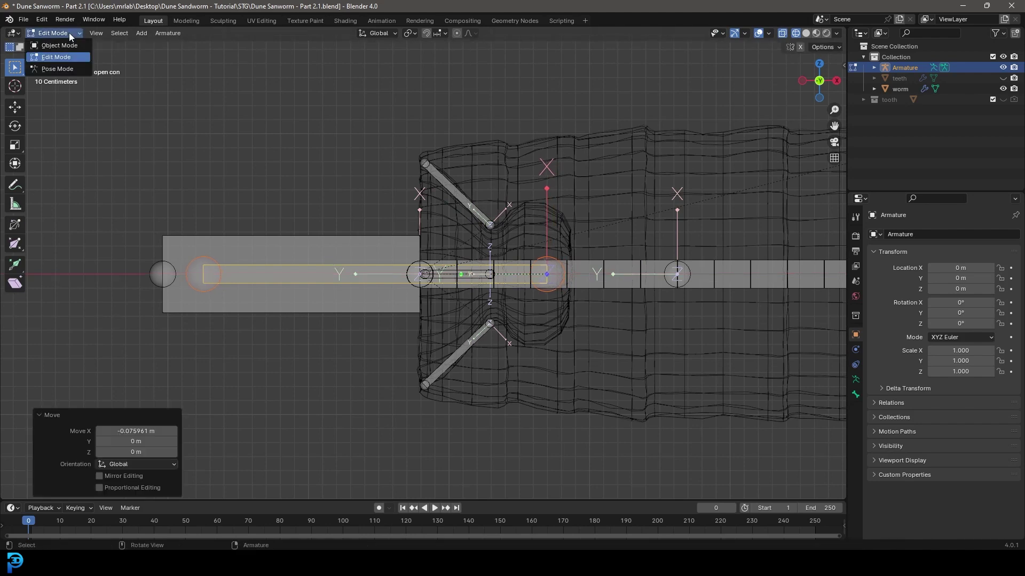
click(58, 70)
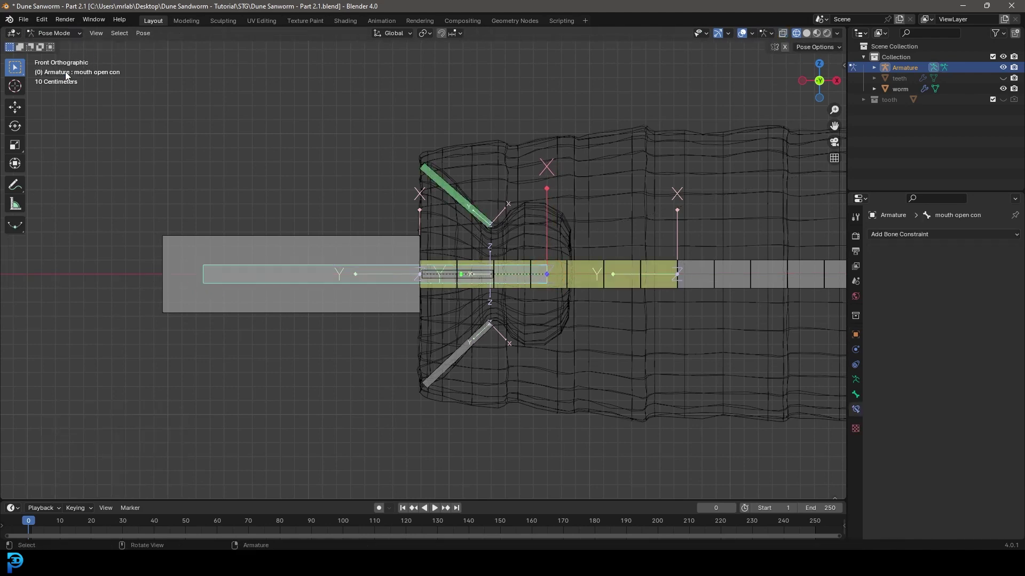
scroll(591, 293, up, 3)
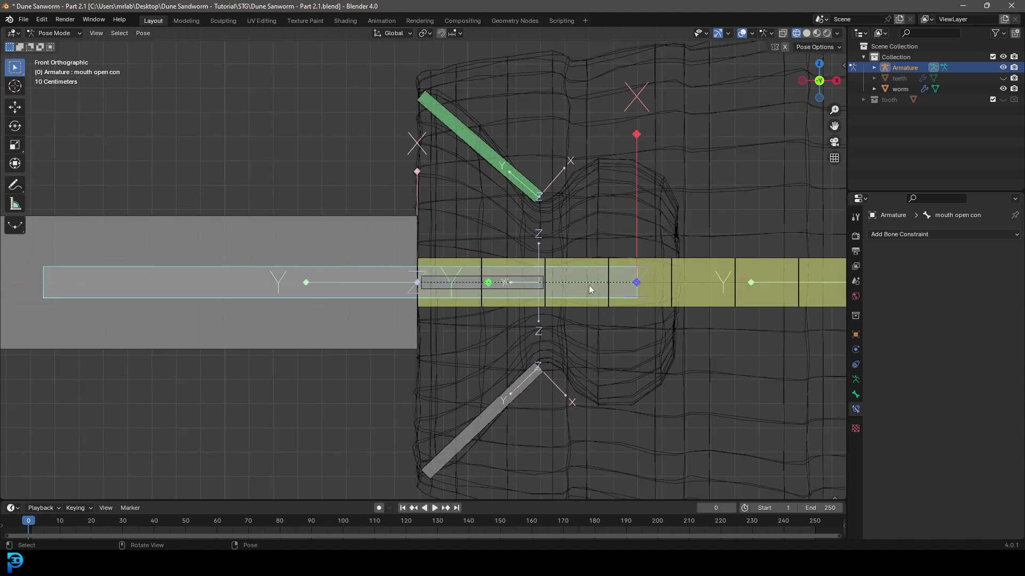
scroll(581, 277, down, 3)
- Shorten the Head control bone by moving its outer tip about 0.995 m along X in Edit Mode, and return to Pose Mode
click(226, 256)
click(63, 33)
click(54, 59)
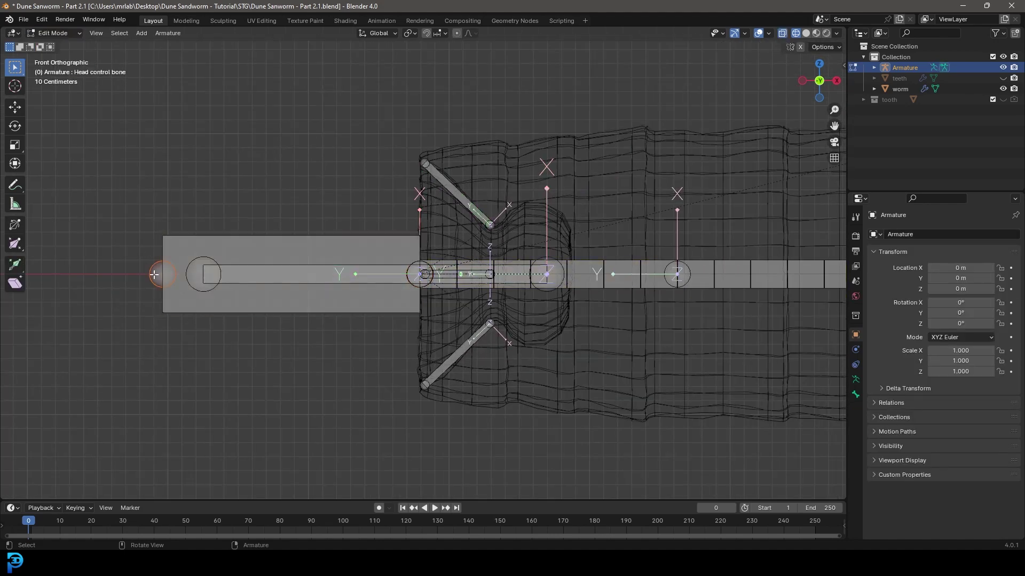
key(g)
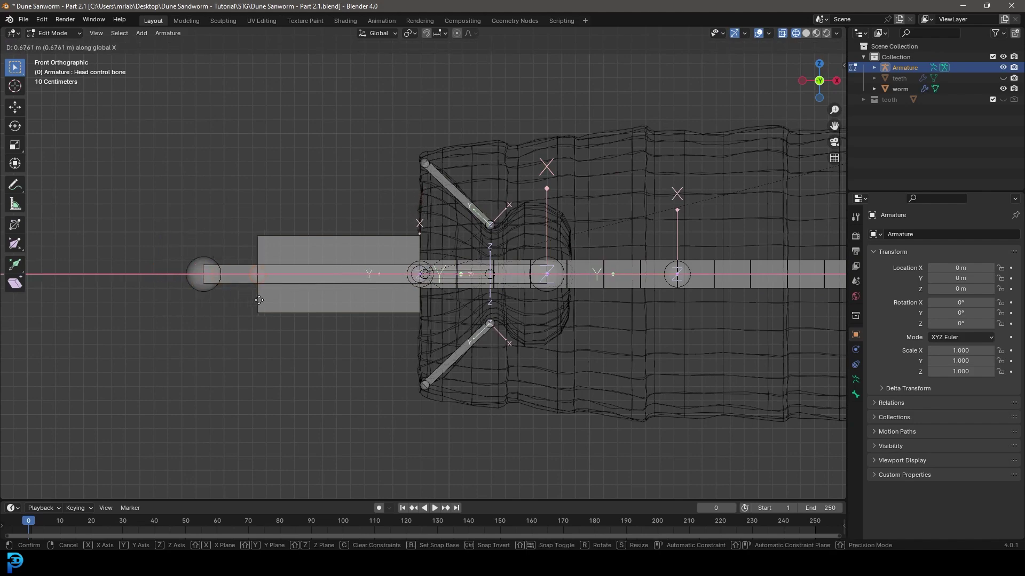
click(297, 312)
scroll(339, 285, down, 3)
middle_drag(338, 285, 411, 282)
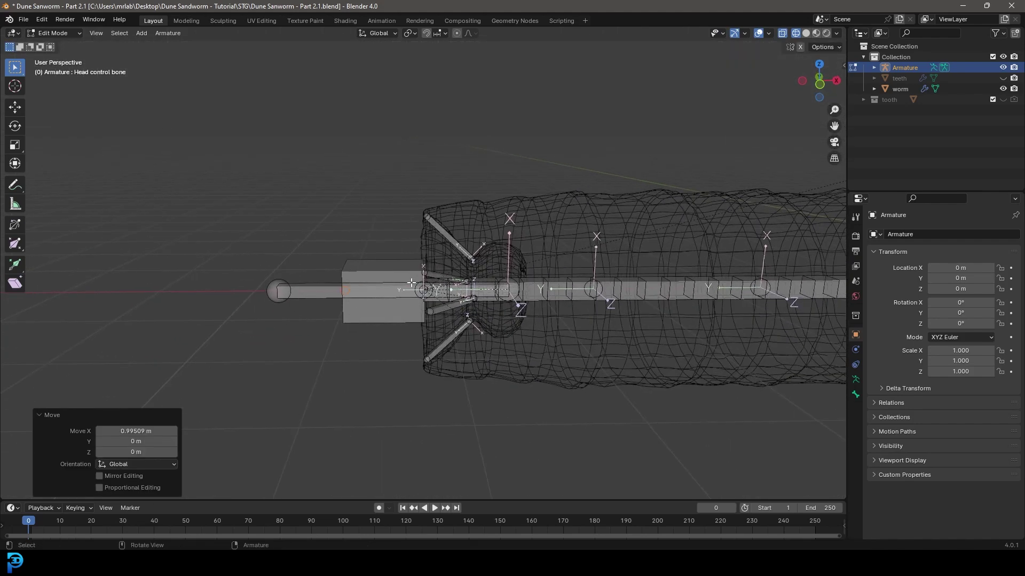
click(55, 33)
click(66, 72)
- Test the upper mouth bone's tracking by moving mouth open con freely, and cancel the move
middle_drag(449, 266, 446, 272)
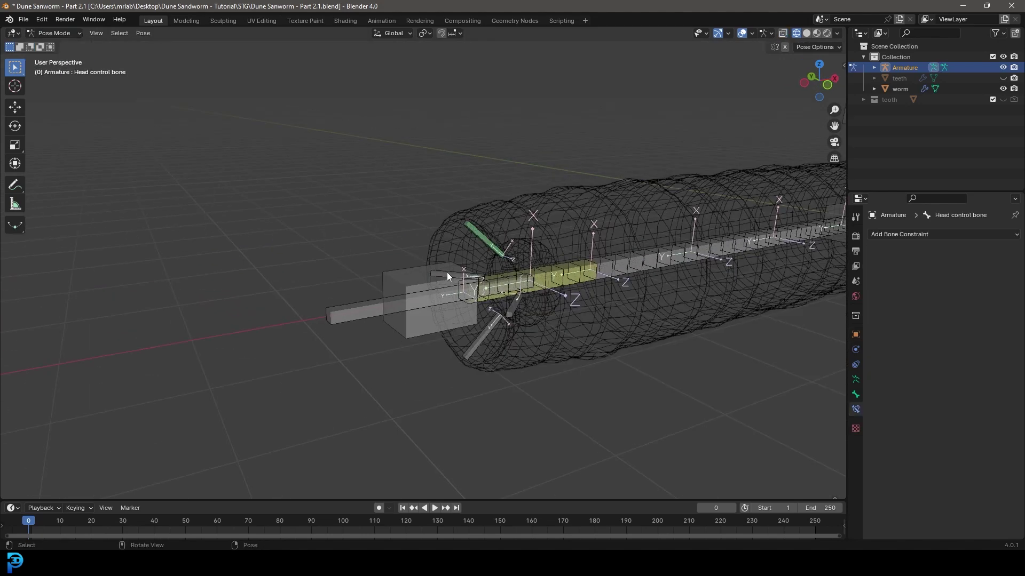
key(g)
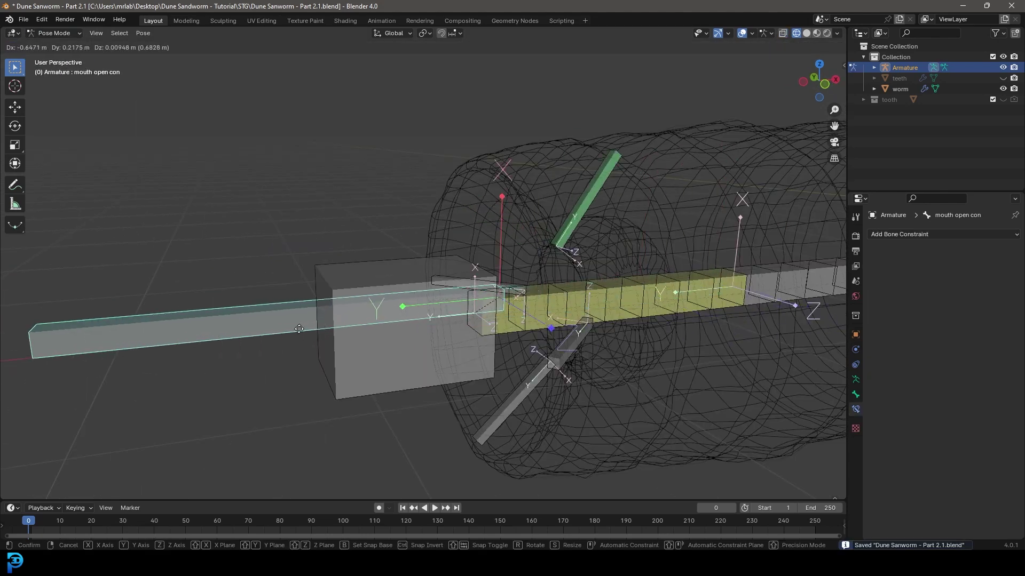
right_click(459, 346)
middle_drag(571, 350, 341, 302)
- Copy the upper mouth bone's Locked Track constraint to the other three mouth bones with Copy Constraints to Selected Bones
click(341, 302)
middle_drag(557, 410, 539, 404)
shift+click(466, 417)
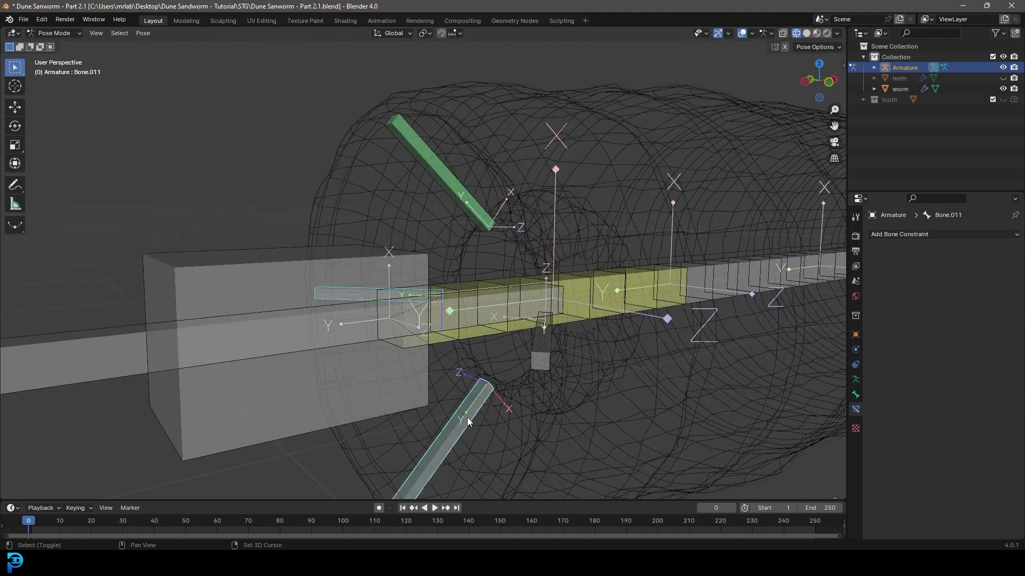
shift+click(543, 363)
middle_drag(543, 363, 460, 181)
shift+click(455, 166)
key(F3)
text(copy)
key(Down)
key(Down)
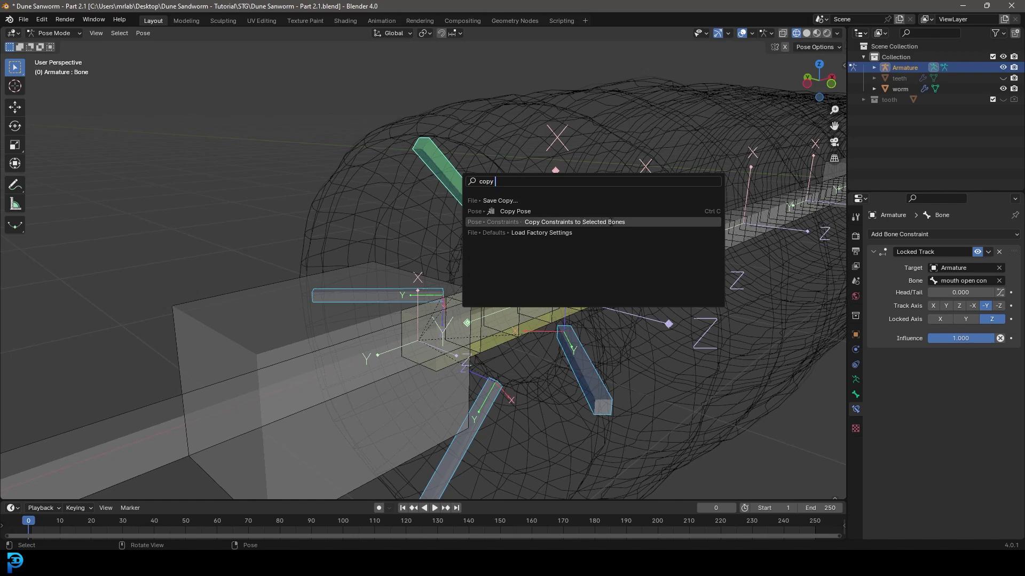
click(610, 222)
- Test all four mouth bones by moving mouth open con along X from different viewing angles, cancelling each move
middle_drag(572, 322, 344, 338)
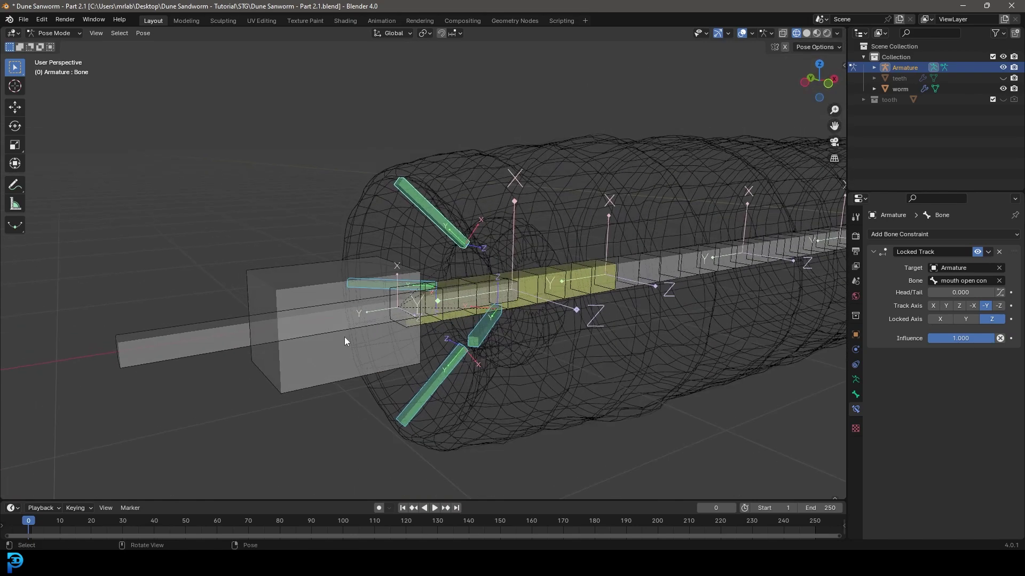
click(203, 336)
key(g)
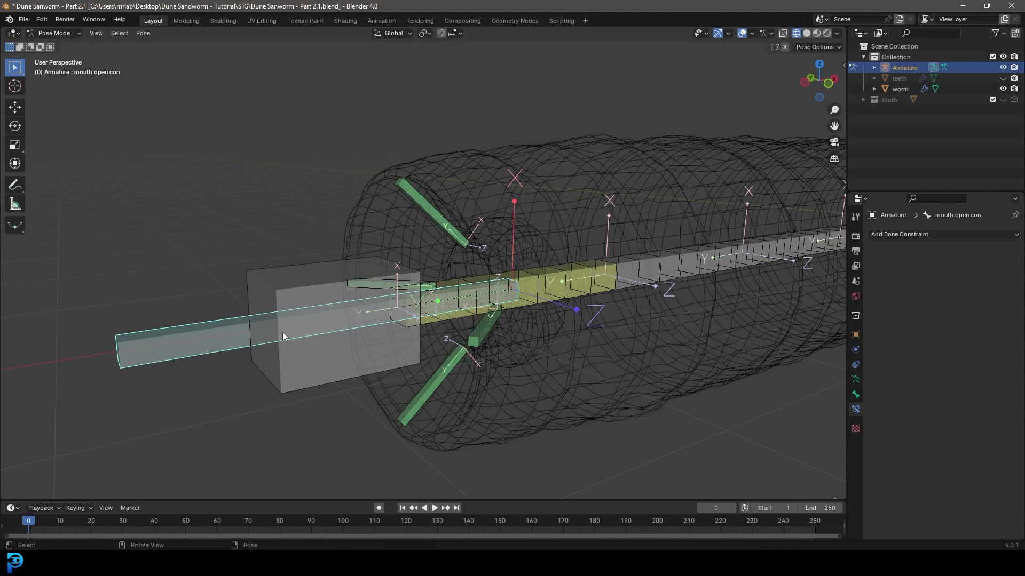
key(x)
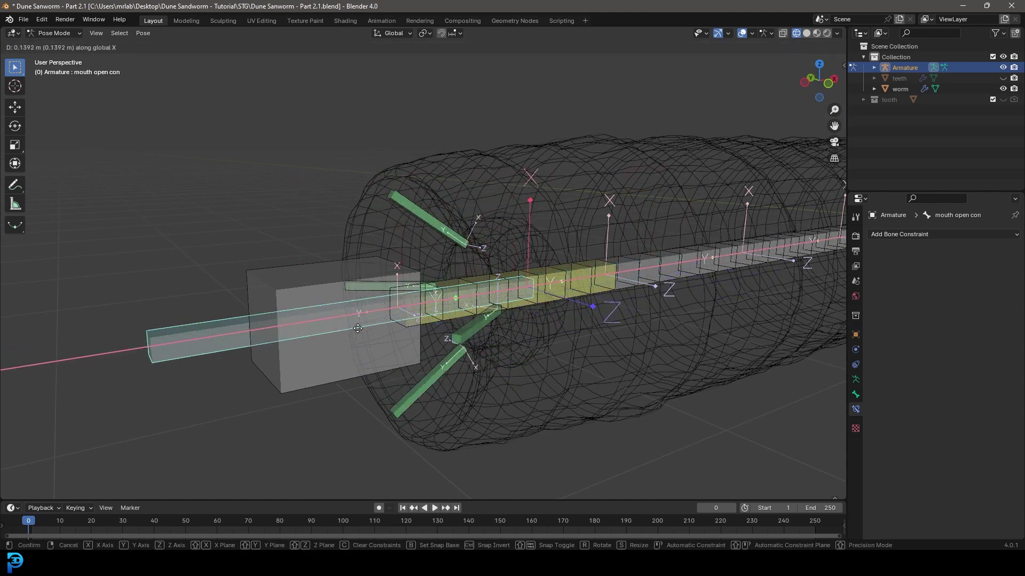
right_click(307, 338)
middle_drag(306, 338, 274, 376)
key(g)
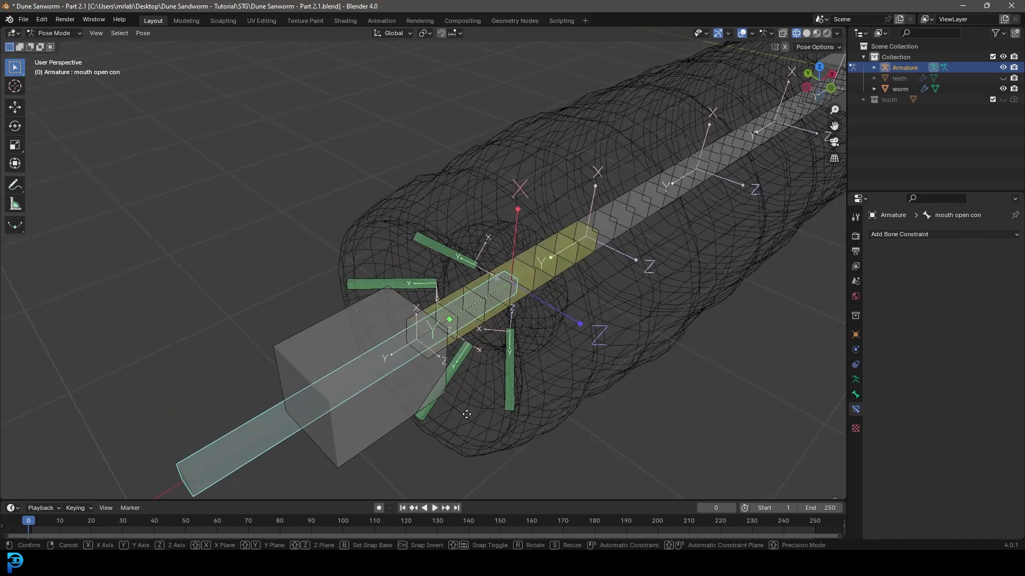
key(x)
right_click(472, 391)
- Test how mouth open con behaves when moved without an axis restriction, cancelling each move
middle_drag(472, 391, 415, 361)
key(g)
right_click(389, 281)
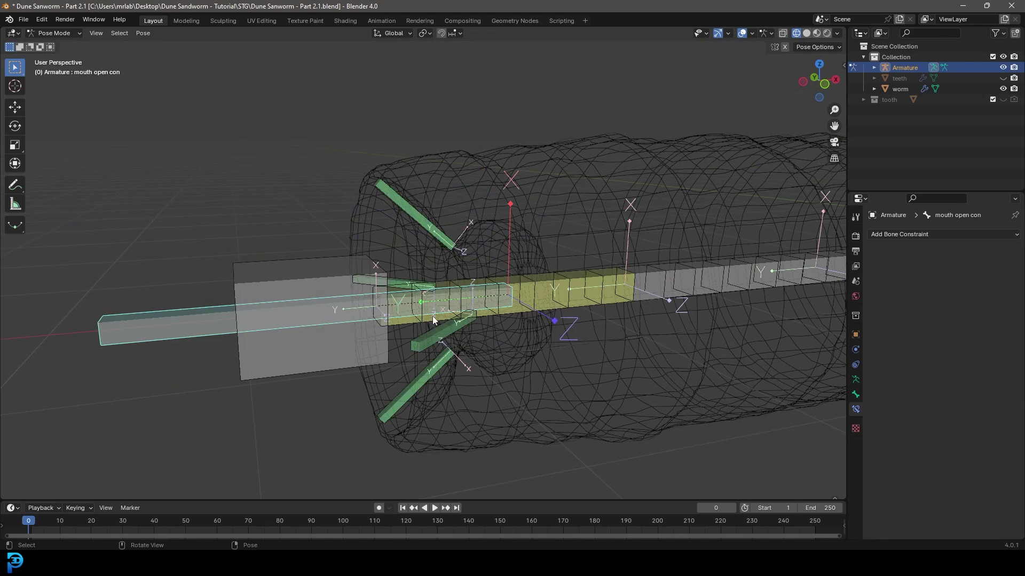
key(g)
right_click(352, 315)
- Add a Limit Location constraint to mouth open con and set its Owner to Local Space
click(910, 234)
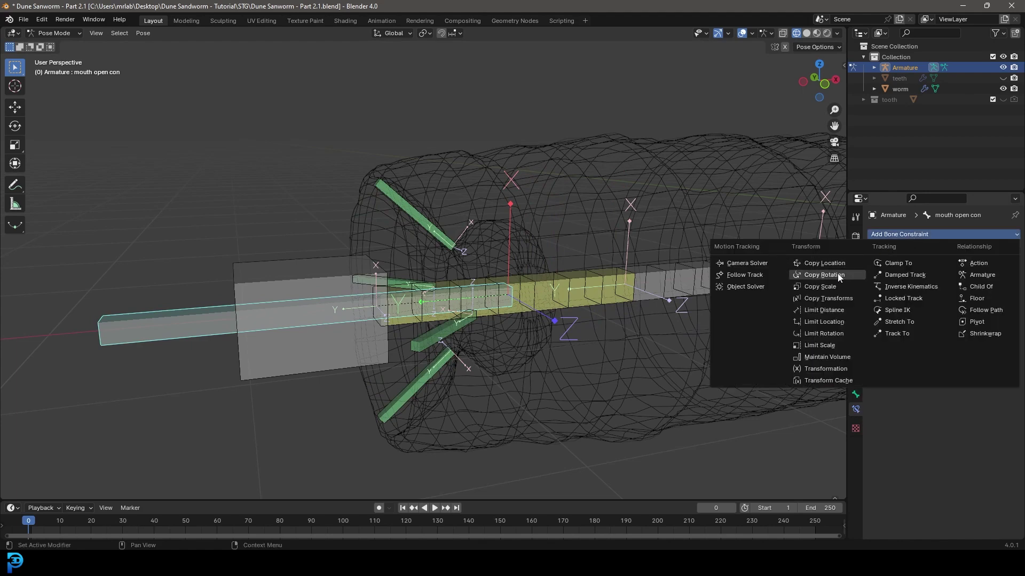
click(844, 321)
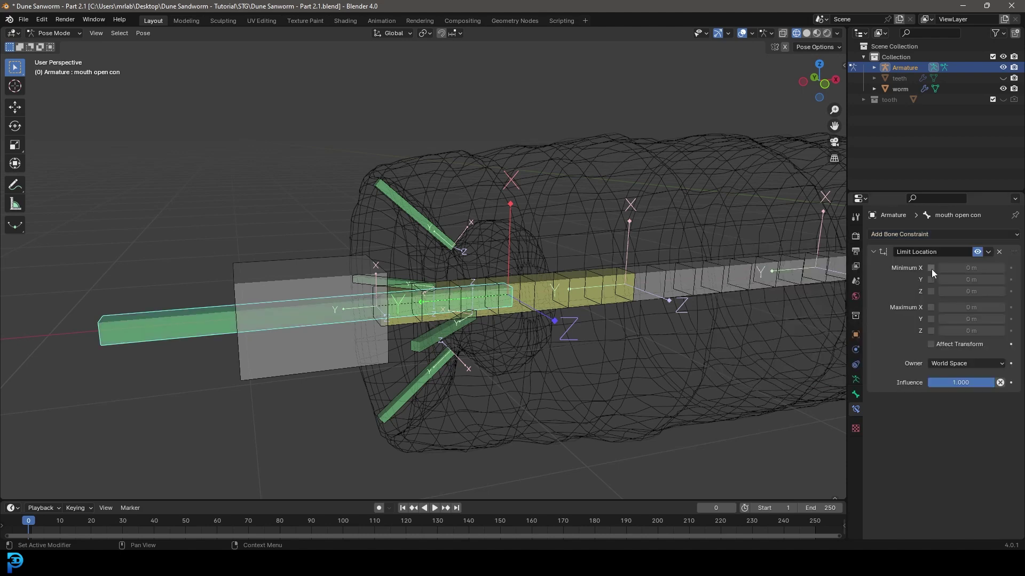
click(949, 362)
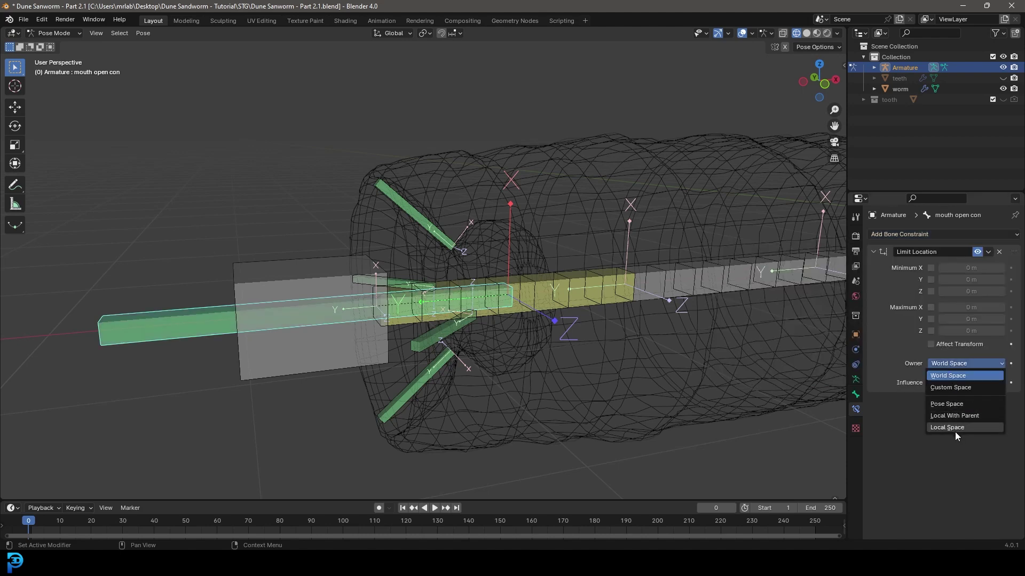
click(971, 427)
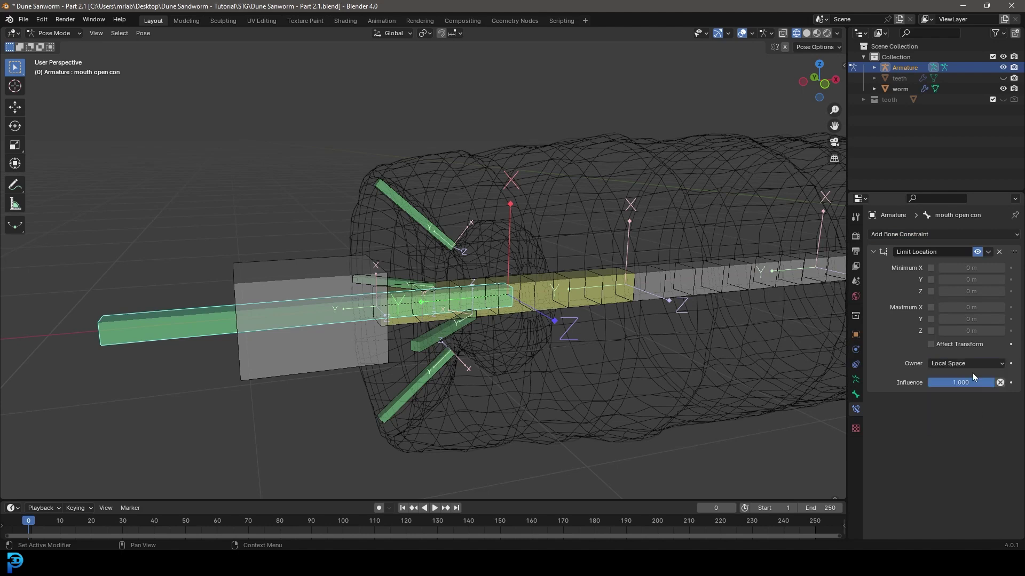
- Enable the minimum and maximum X and Z limits at 0 m in mouth open con's Limit Location constraint
click(930, 268)
click(930, 292)
click(931, 307)
click(930, 331)
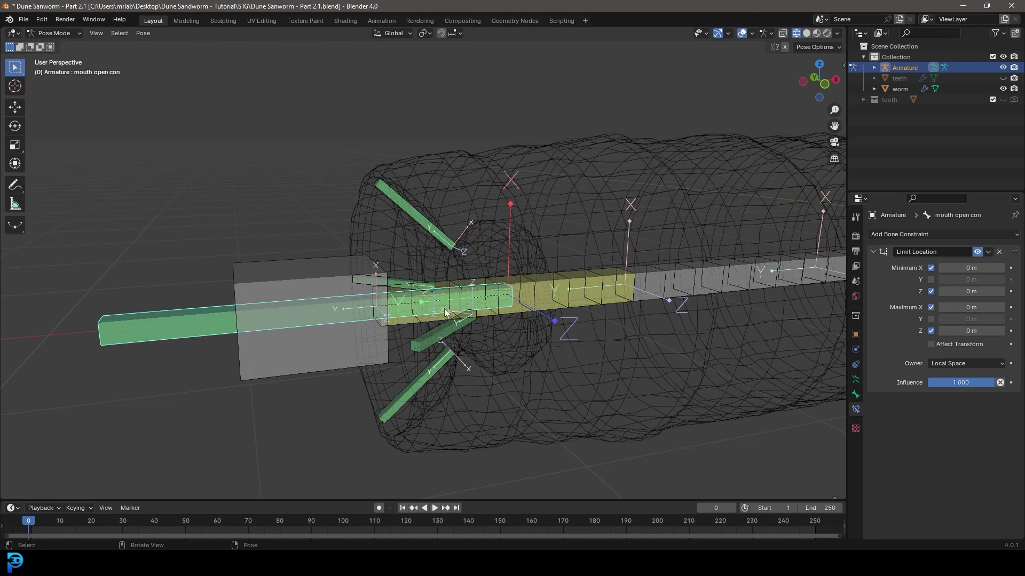
- Test mouth open con's location limits with free moves from several viewing angles, cancelling each move
key(g)
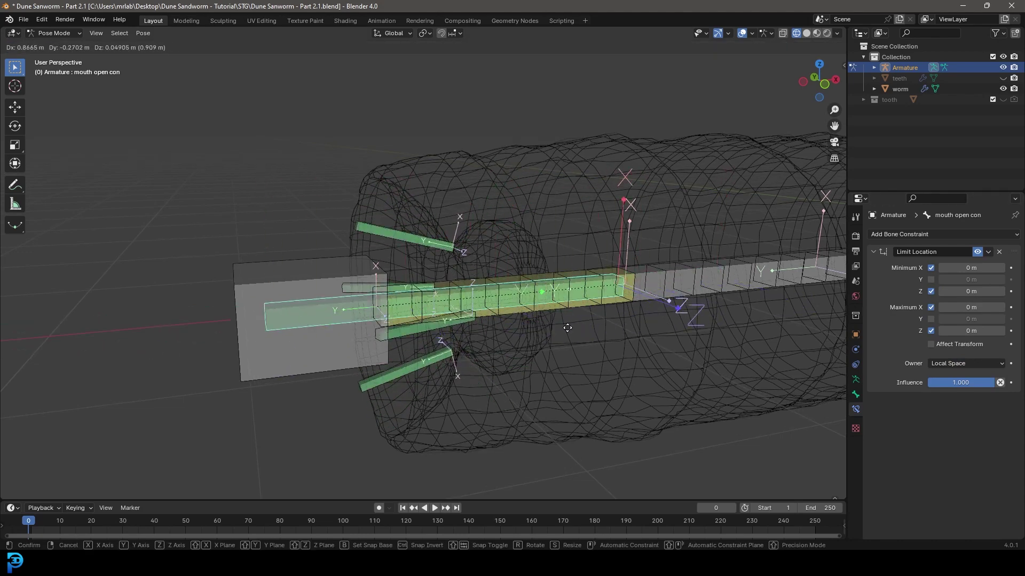
right_click(534, 320)
scroll(439, 343, down, 3)
key(g)
right_click(416, 271)
middle_drag(347, 329, 437, 345)
key(g)
right_click(390, 299)
middle_drag(373, 299, 462, 285)
key(g)
right_click(600, 266)
middle_drag(602, 267, 311, 325)
key(g)
right_click(472, 279)
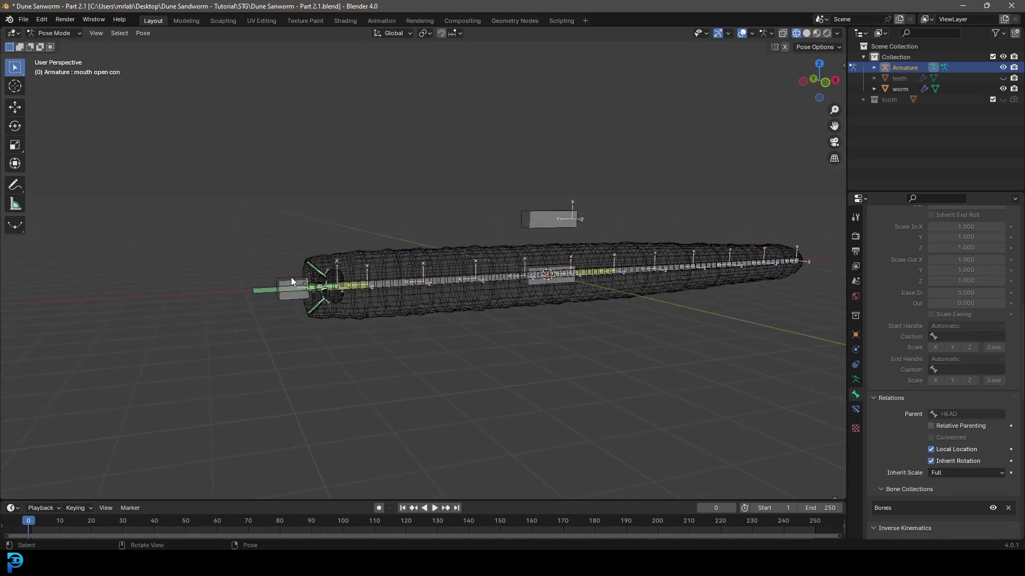
- Raise the Head control bone above the worm's body to test the head rig, and select the HEAD bone
scroll(291, 277, up, 5)
click(221, 261)
scroll(221, 261, down, 4)
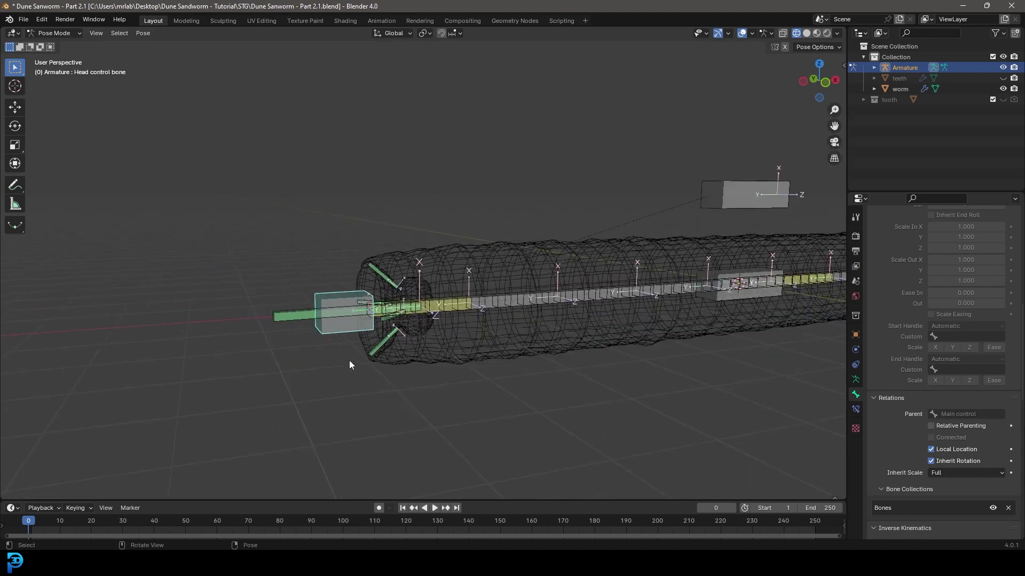
key(g)
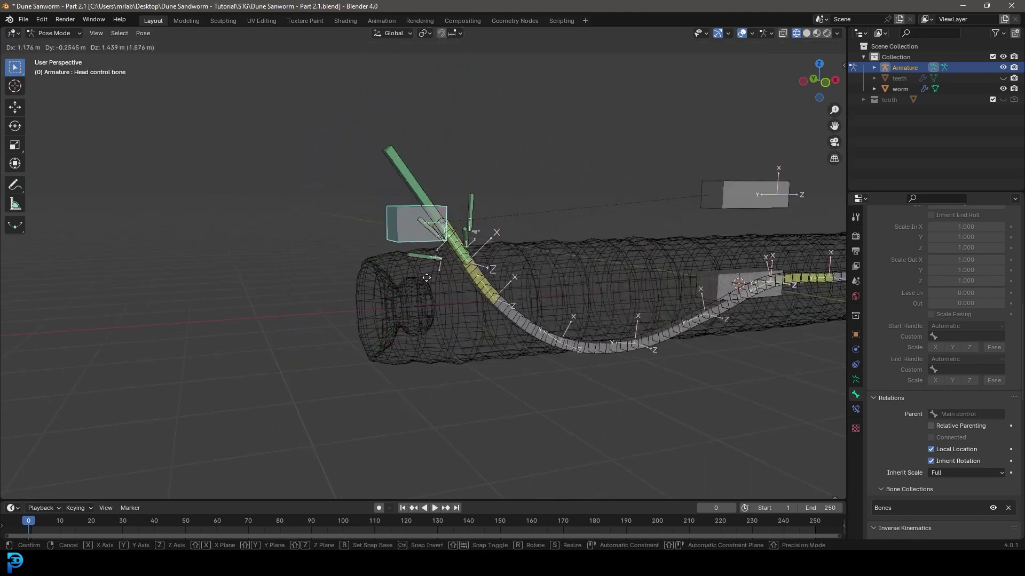
click(442, 214)
scroll(554, 220, up, 3)
click(565, 223)
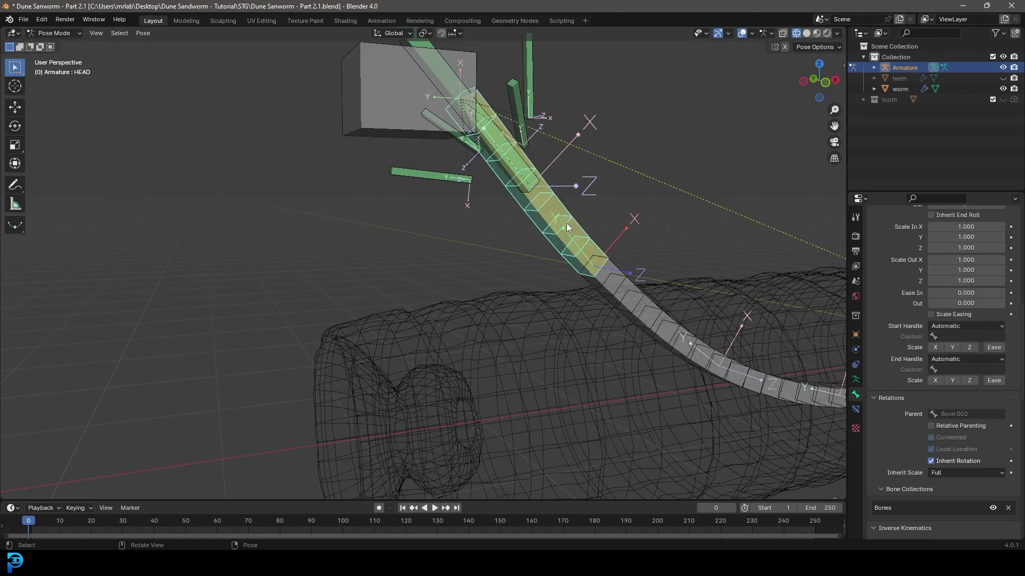
- Test the raised head pose by rotating the HEAD bone several times in the view plane and moving the Head control bone
middle_drag(312, 92, 393, 161)
click(364, 152)
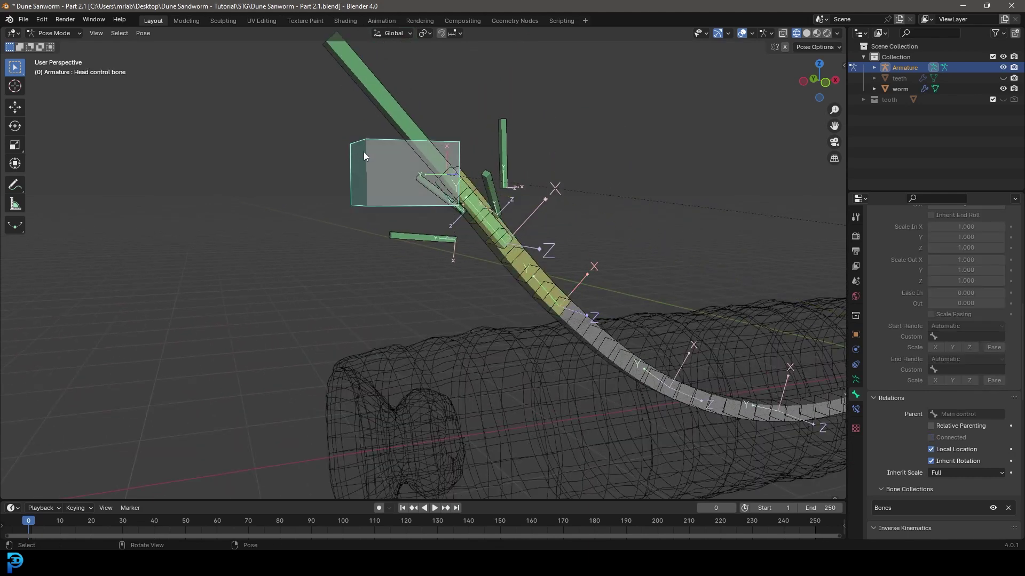
middle_drag(472, 216, 446, 222)
click(530, 276)
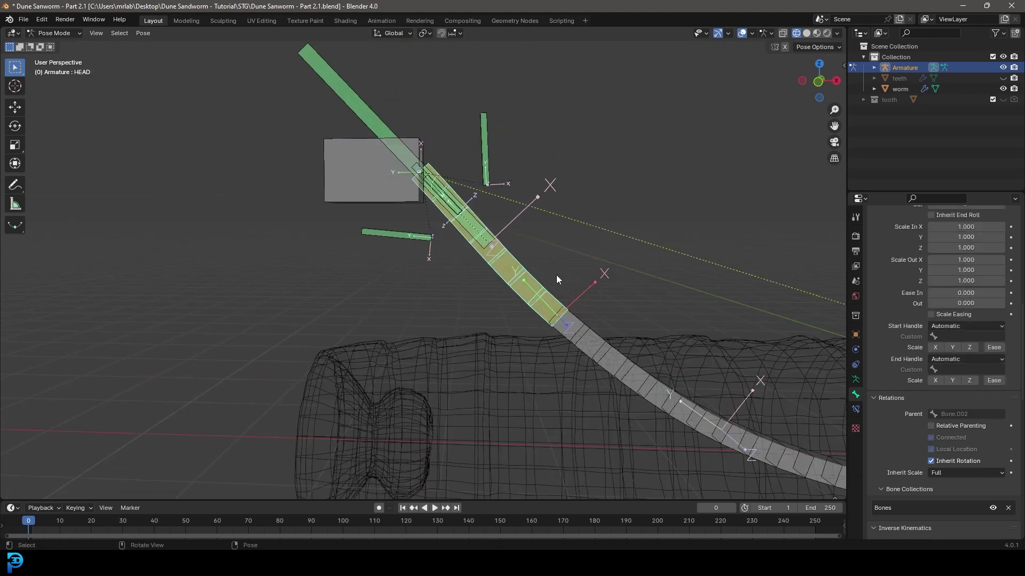
key(r)
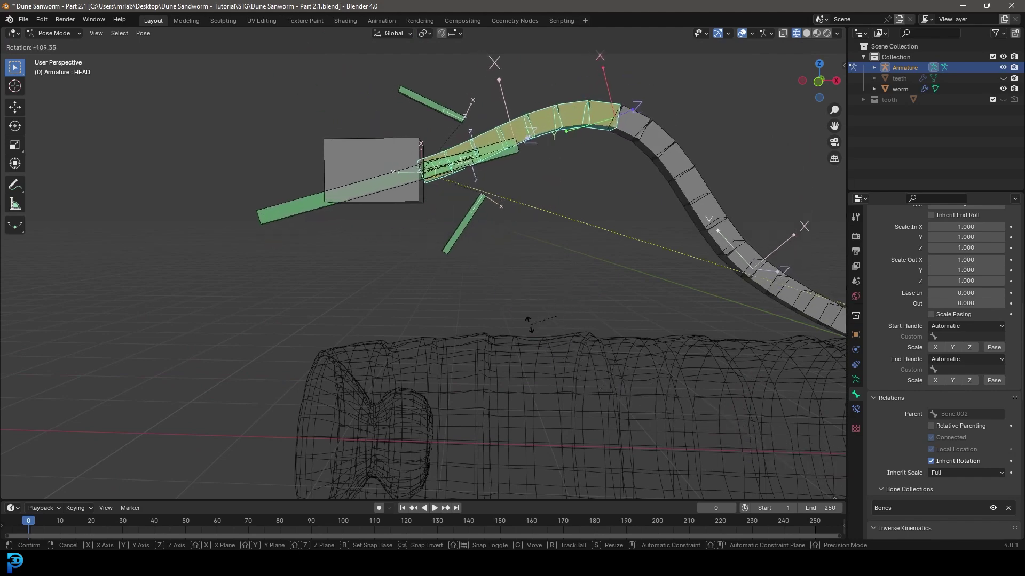
click(497, 340)
scroll(693, 216, down, 5)
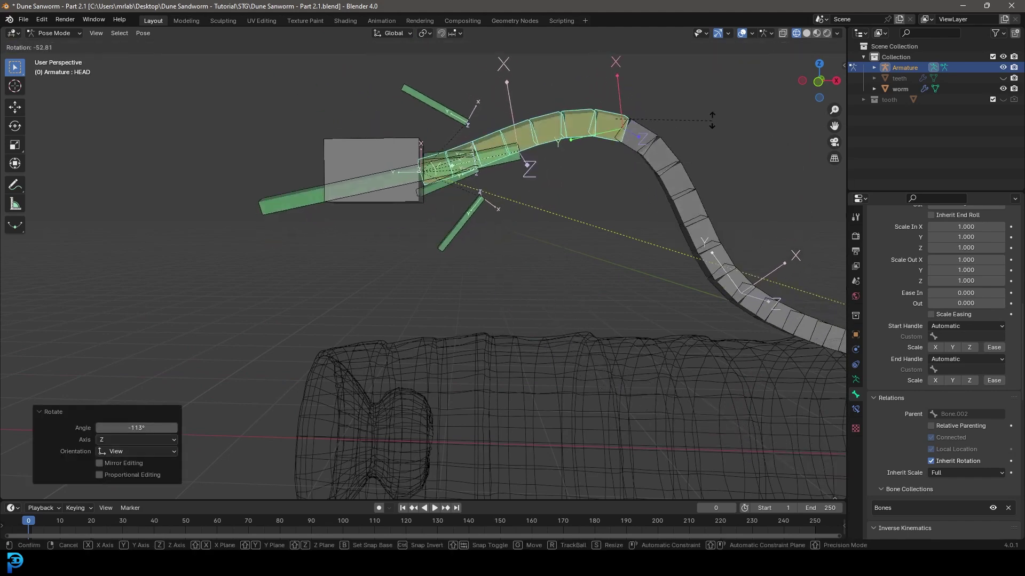
key(r)
click(393, 206)
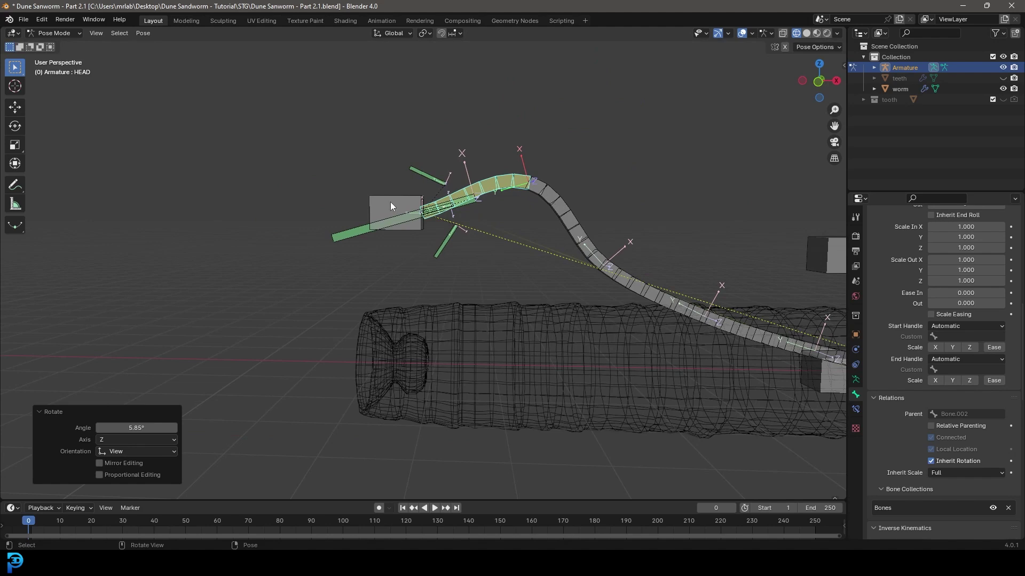
key(r)
click(379, 190)
click(386, 203)
key(g)
click(378, 177)
- Clear the location and rotation of all pose bones to restore the rest pose, and deselect everything
key(a)
key(alt+g)
key(alt+r)
key(s)
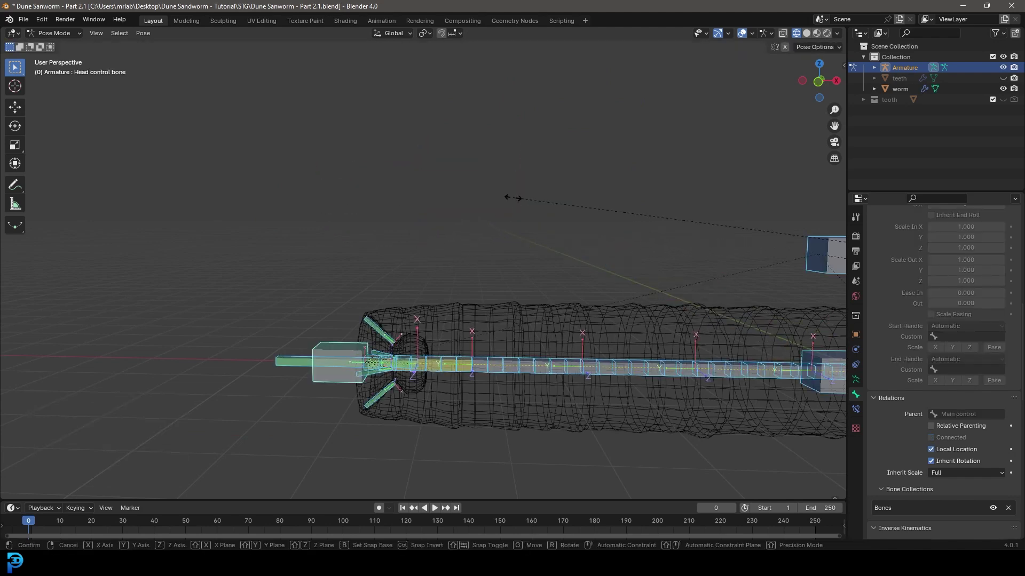
key(Escape)
key(alt+a)
- Test mouth open con with a free move to check how the four mouth bones follow
scroll(504, 239, down, 3)
middle_drag(414, 309, 437, 241)
scroll(409, 342, up, 4)
scroll(437, 241, up, 3)
click(294, 340)
scroll(274, 331, down, 4)
scroll(277, 325, up, 4)
key(g)
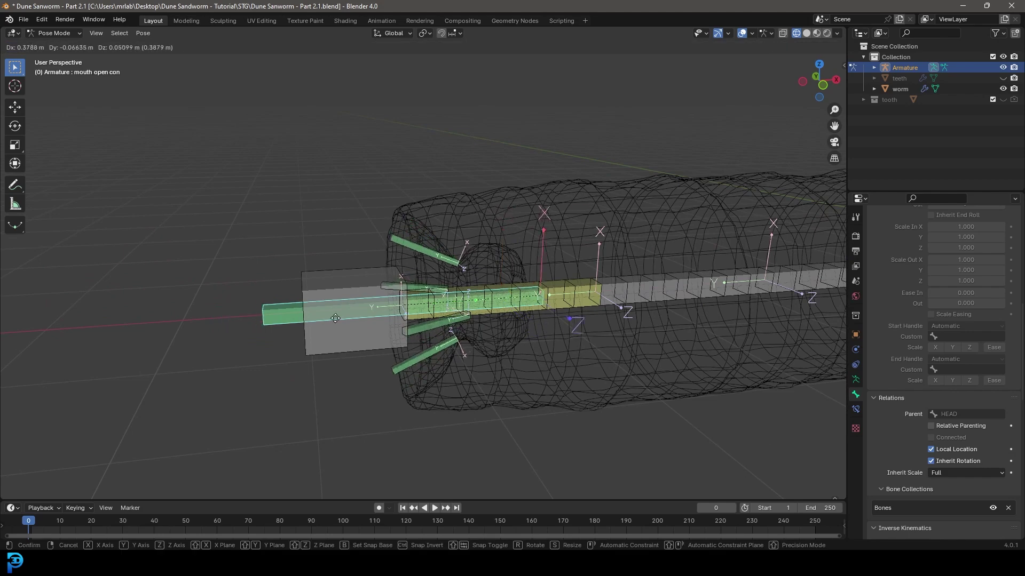
click(306, 320)
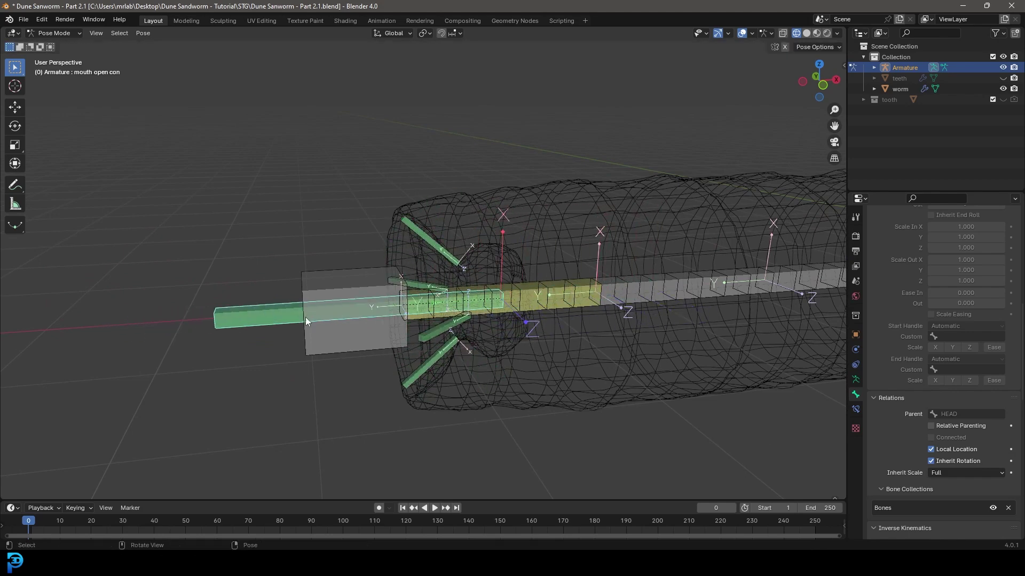
- Test the rig with free moves of Main control, a bone near the tail and MID CONTROL BONE, cancelling each move
scroll(598, 303, down, 4)
scroll(489, 287, up, 2)
click(628, 157)
key(g)
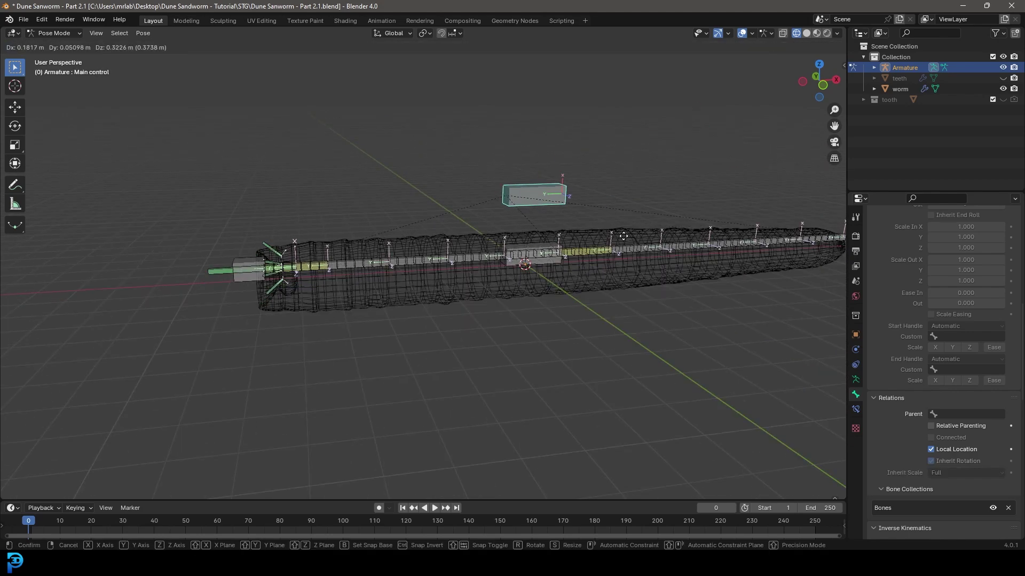
right_click(579, 206)
scroll(593, 211, down, 2)
middle_drag(682, 248, 649, 243)
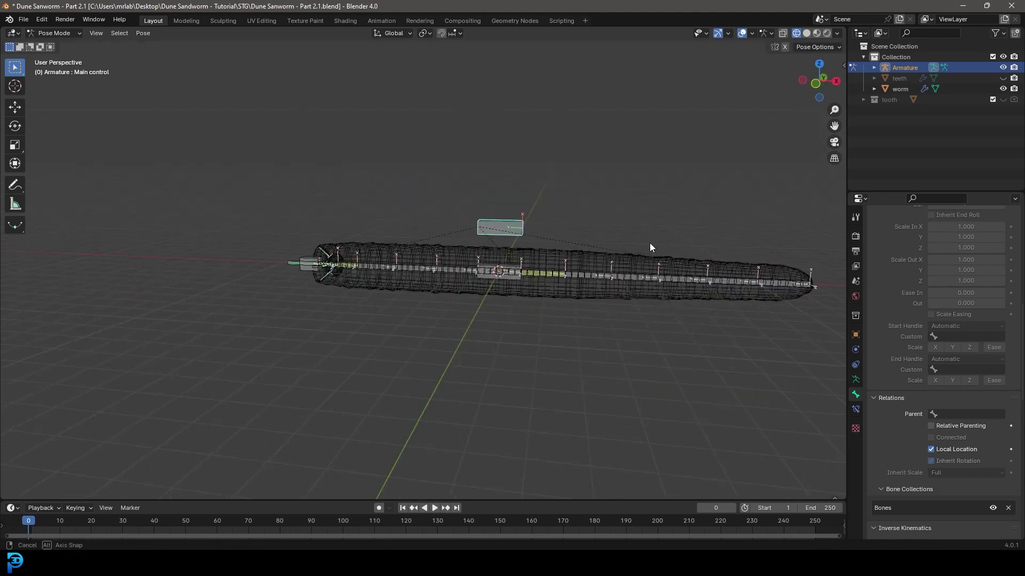
click(797, 280)
key(g)
right_click(750, 311)
click(501, 277)
key(g)
right_click(380, 293)
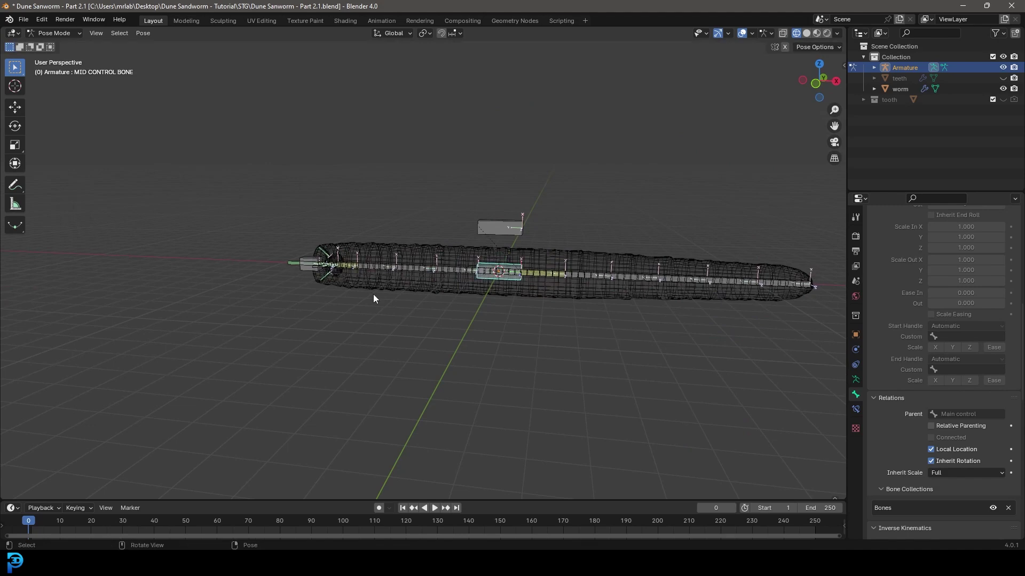
- Save the file and switch the armature to Object Mode
scroll(373, 297, up, 5)
key(ctrl+s)
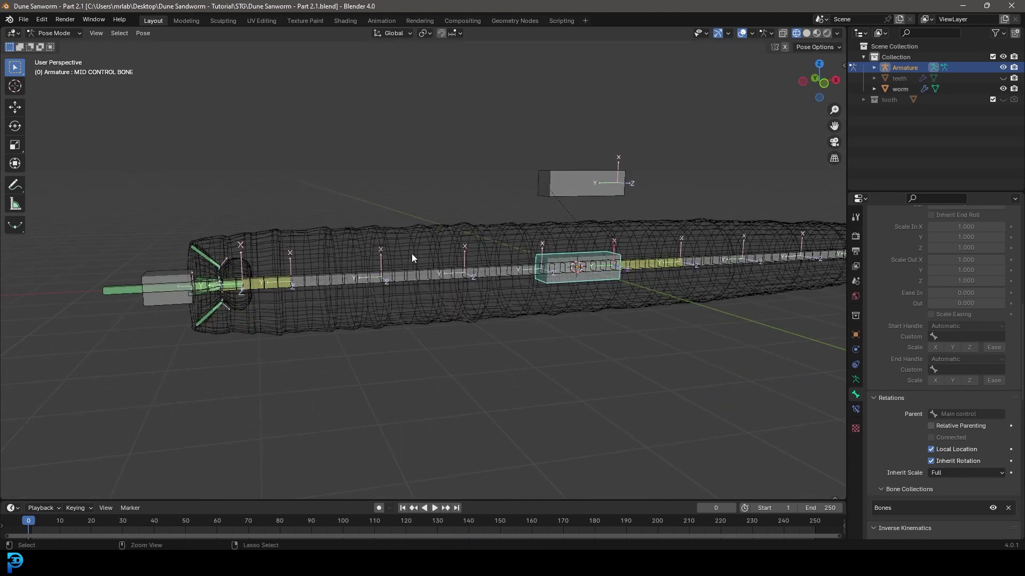
click(53, 33)
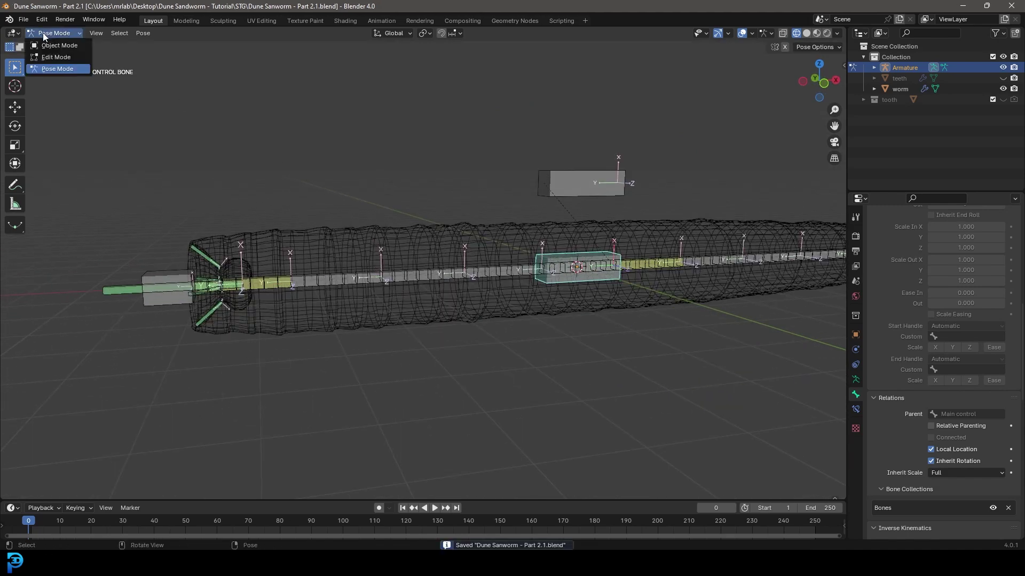
click(78, 46)
- Display the scene in Solid shading and unhide the teeth object
key(z)
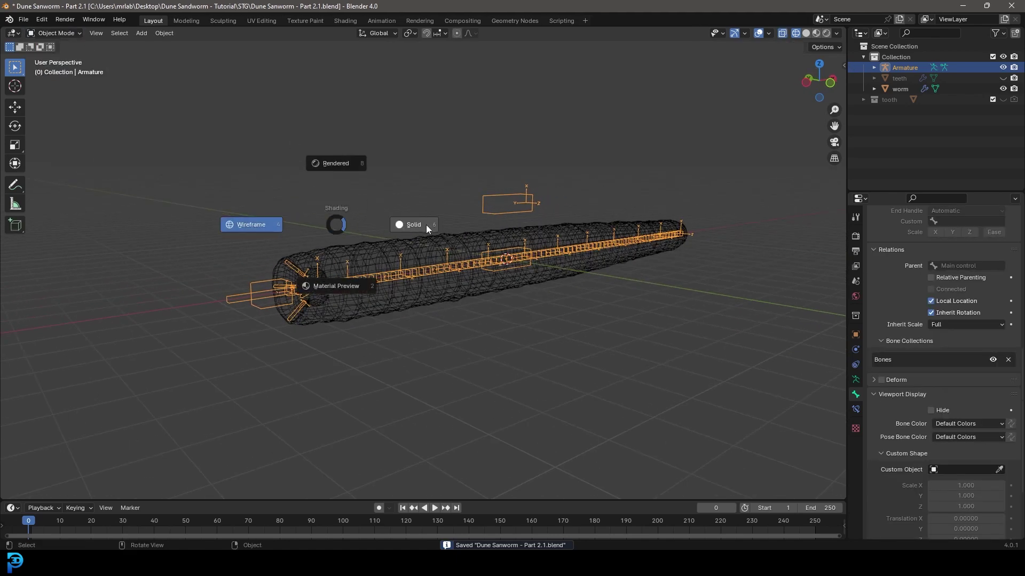
click(427, 230)
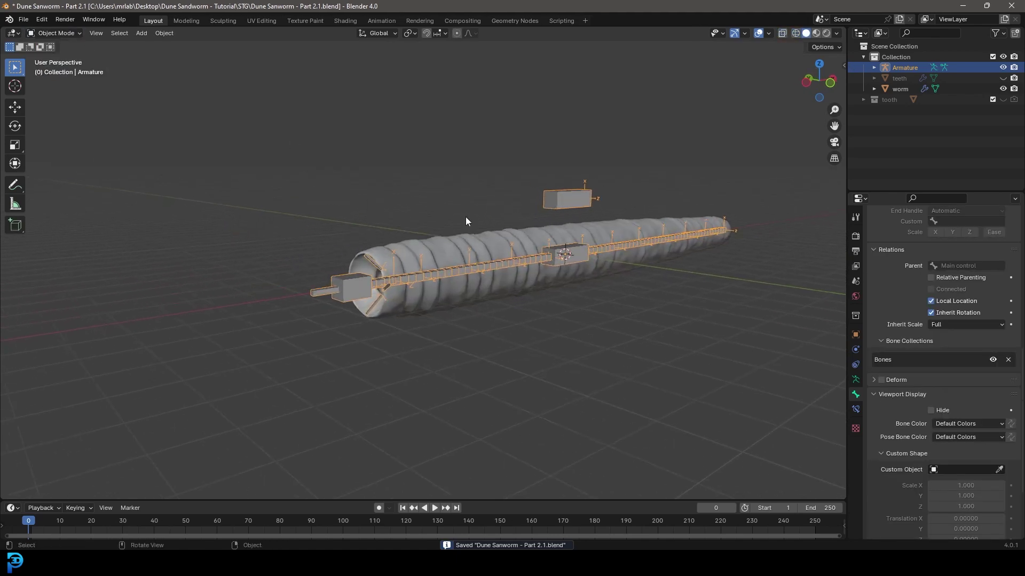
click(1003, 78)
scroll(412, 270, up, 3)
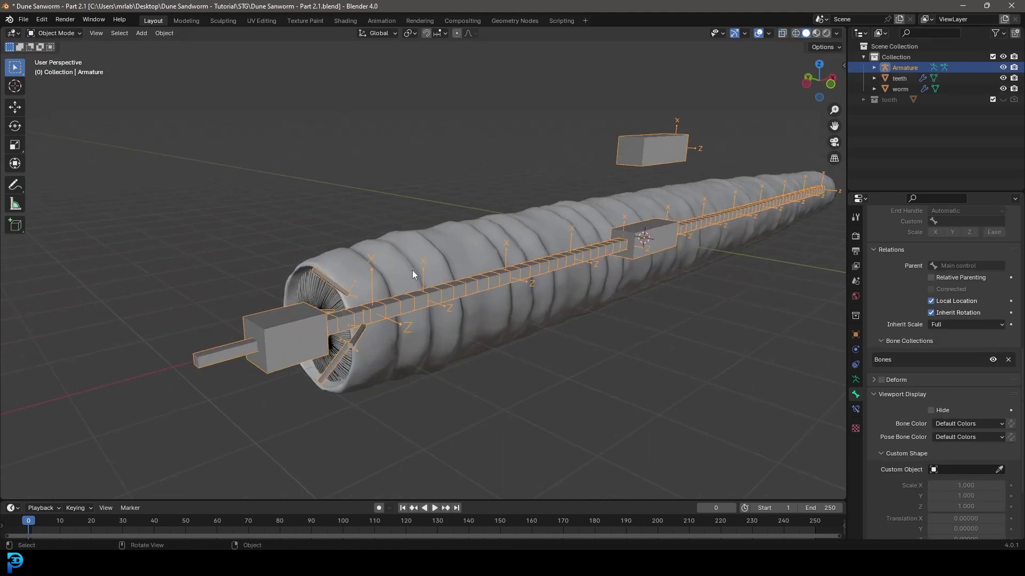
- Parent the worm mesh to the armature with Automatic Weights
click(410, 233)
middle_drag(409, 235, 396, 243)
scroll(385, 230, up, 4)
shift+middle_drag(352, 208, 337, 92)
shift+click(225, 104)
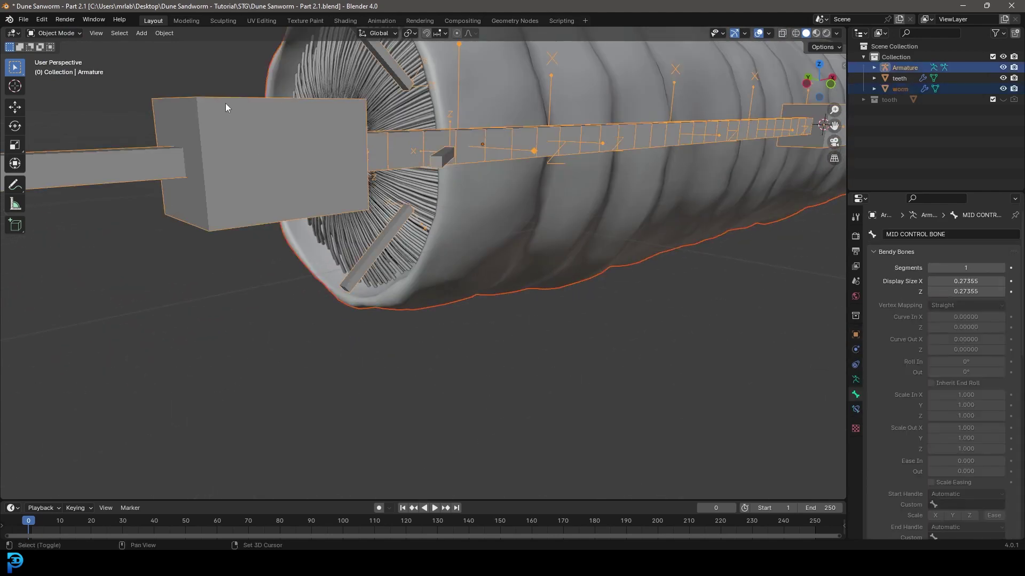
scroll(230, 106, down, 5)
middle_drag(350, 177, 386, 212)
scroll(389, 213, up, 1)
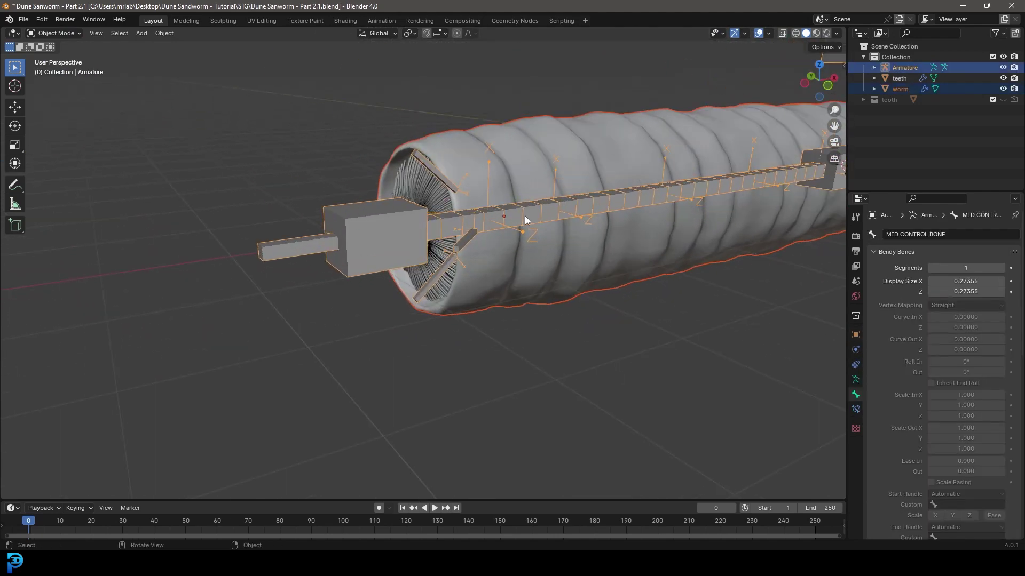
key(ctrl+p)
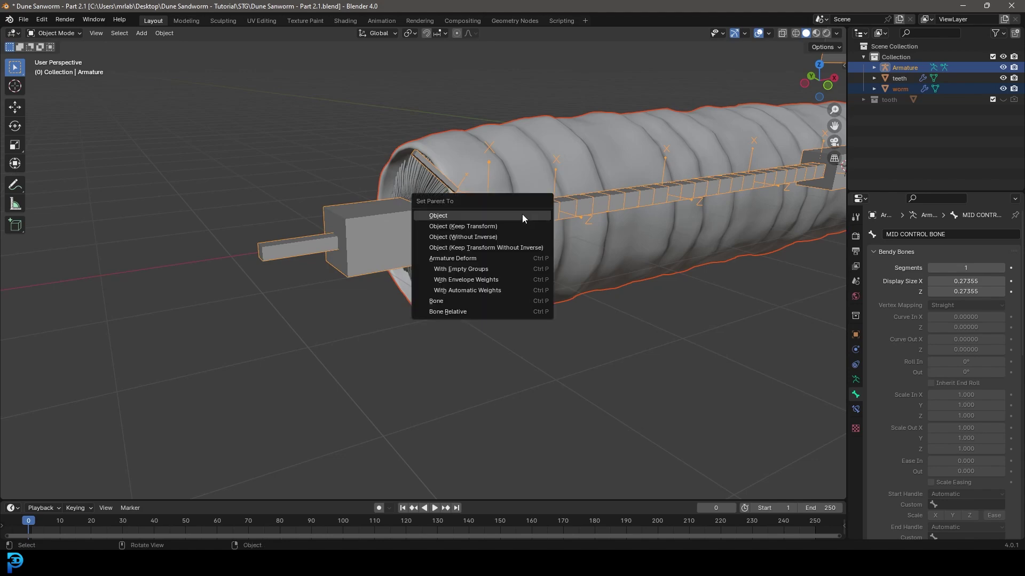
click(503, 291)
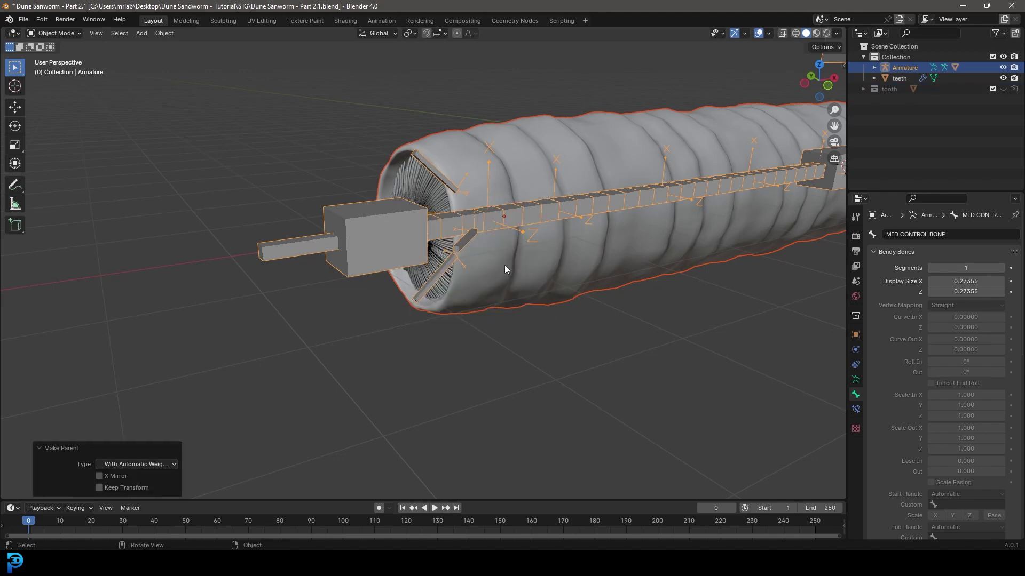
scroll(455, 248, down, 2)
scroll(460, 241, up, 2)
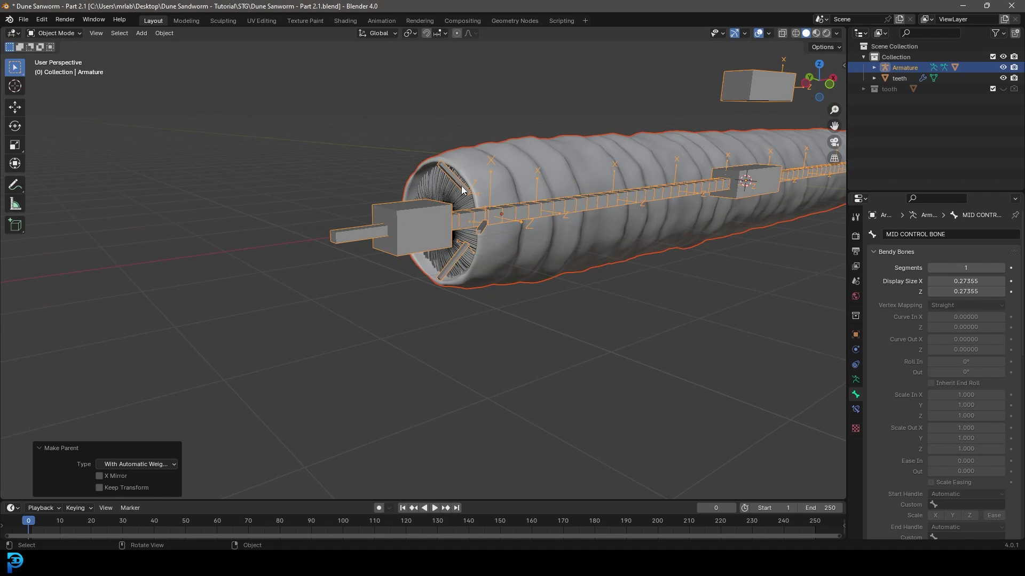
- Parent the teeth object to the armature with Automatic Weights, and deselect everything
click(443, 184)
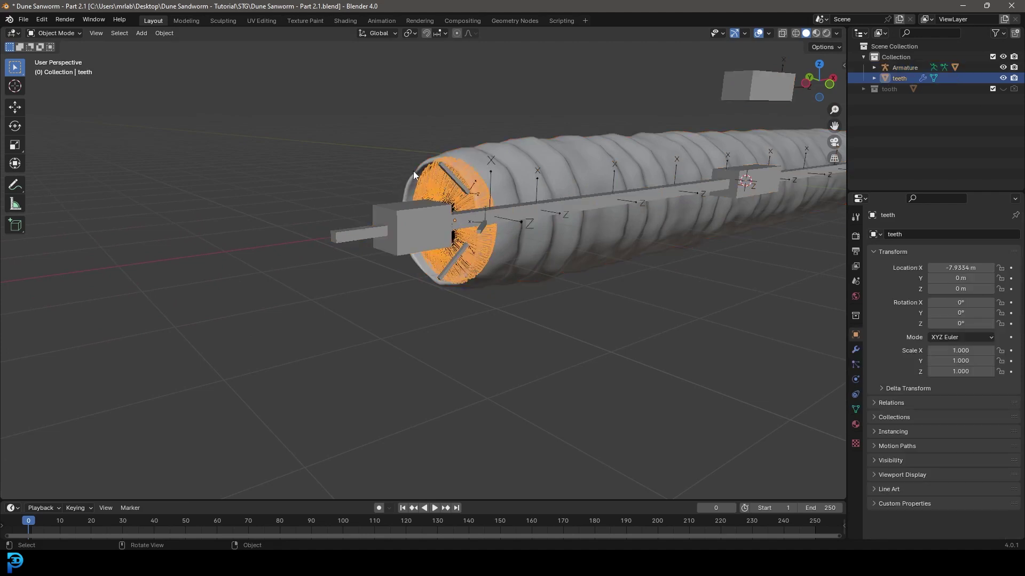
shift+click(396, 206)
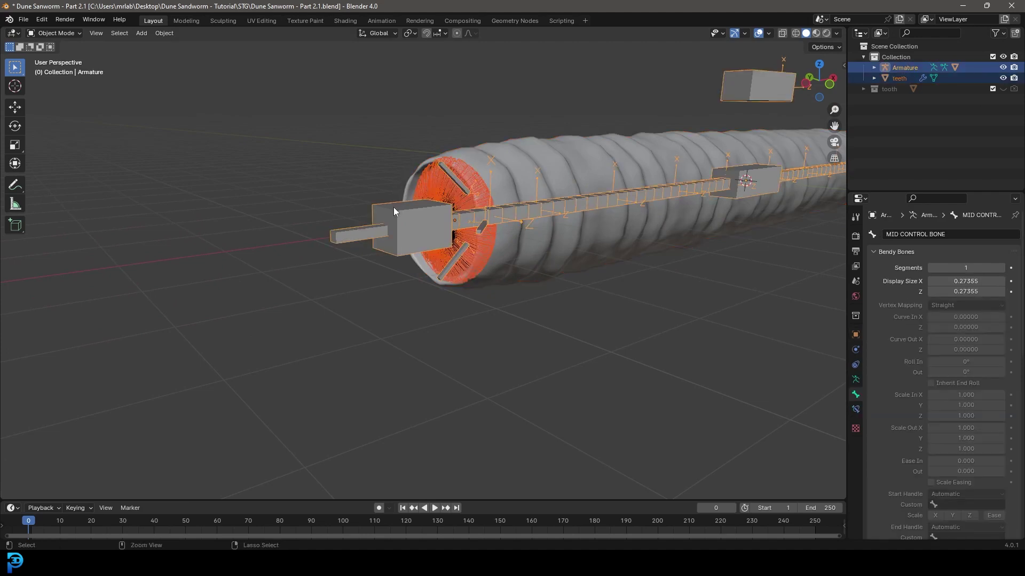
key(ctrl+p)
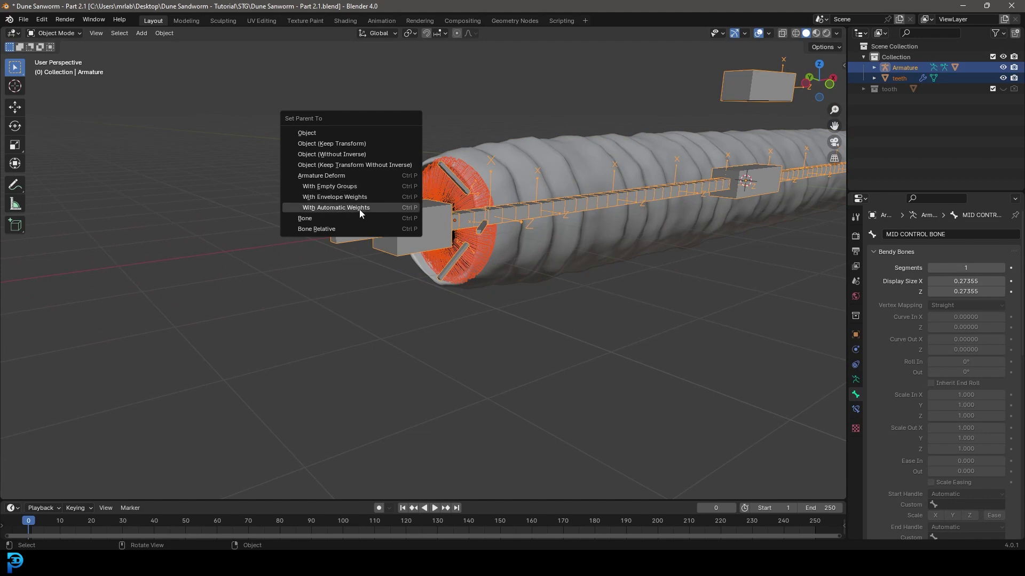
click(367, 210)
middle_drag(370, 206, 506, 223)
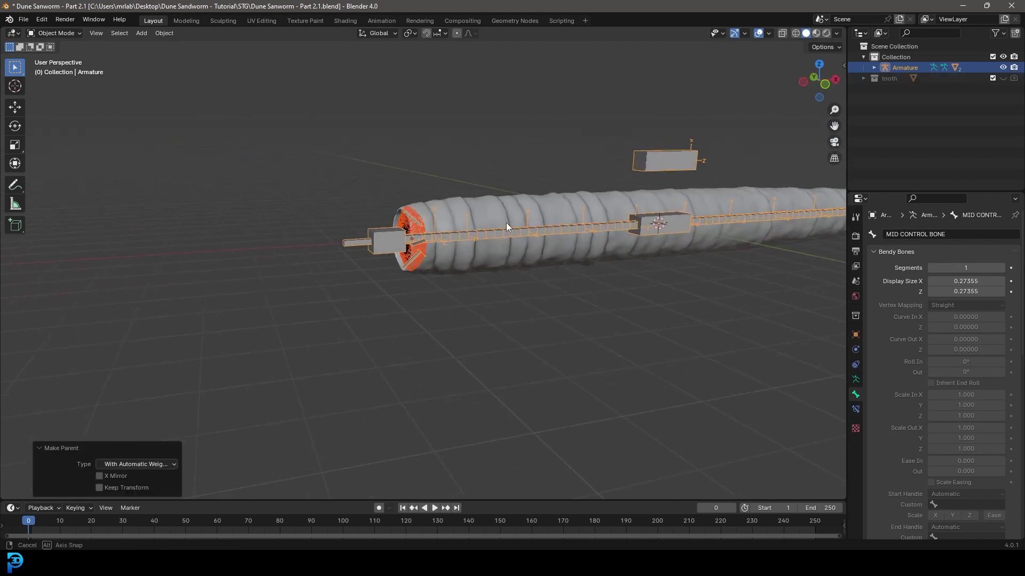
key(alt+a)
- Select the armature and switch it to Pose Mode
click(394, 246)
click(56, 33)
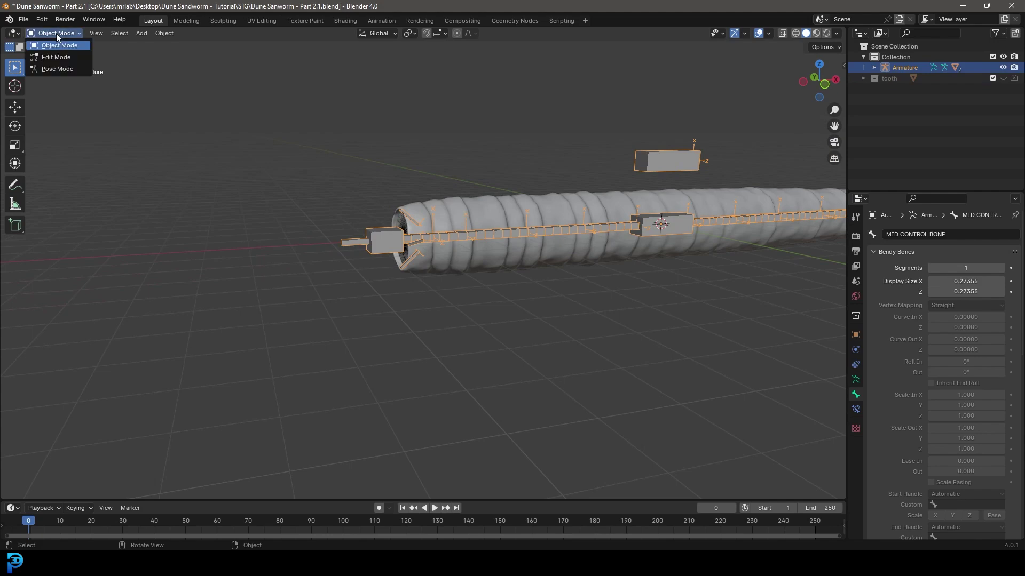
click(63, 69)
scroll(382, 245, up, 3)
middle_drag(373, 240, 321, 248)
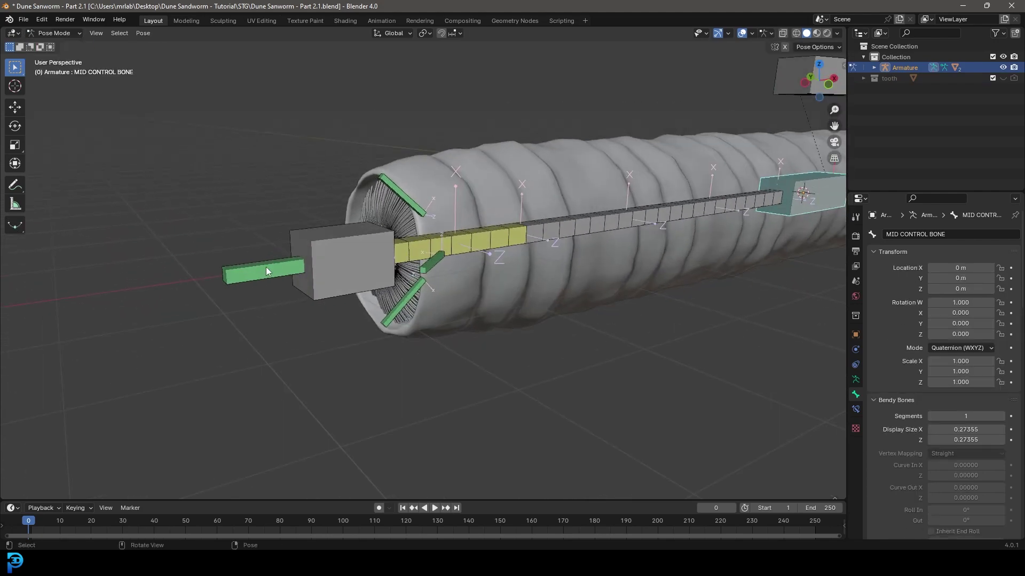
- Test the deformation of the worm and teeth with free moves of mouth open con and Head control bone, cancelling both moves
click(265, 265)
scroll(266, 264, up, 3)
scroll(319, 301, down, 3)
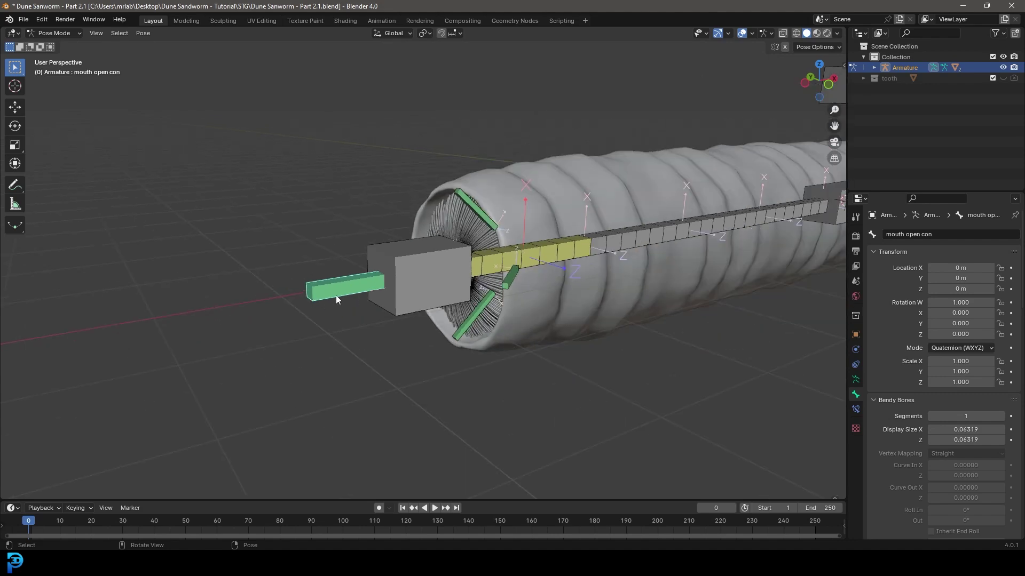
scroll(328, 301, up, 2)
key(g)
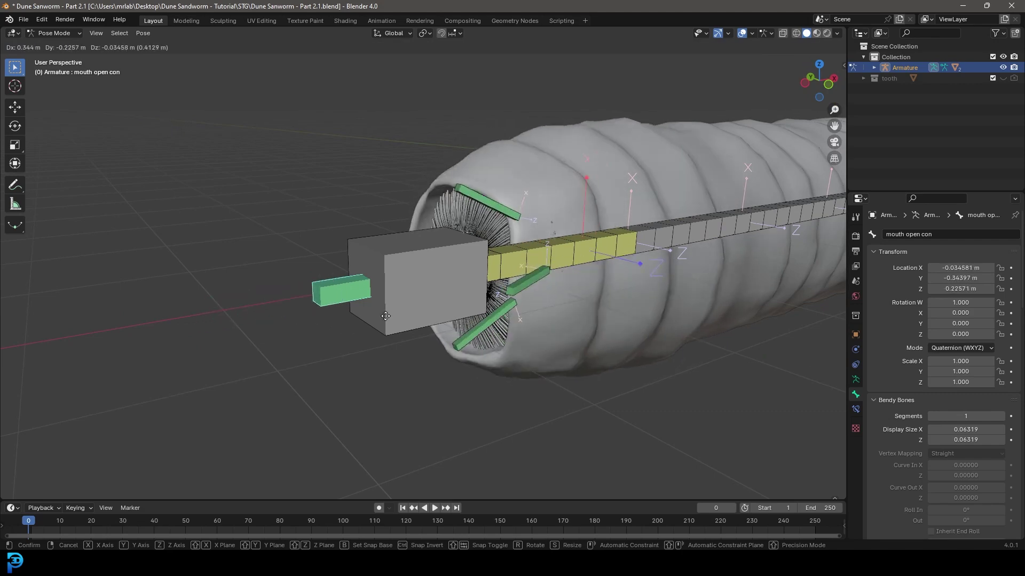
right_click(428, 274)
click(428, 273)
key(g)
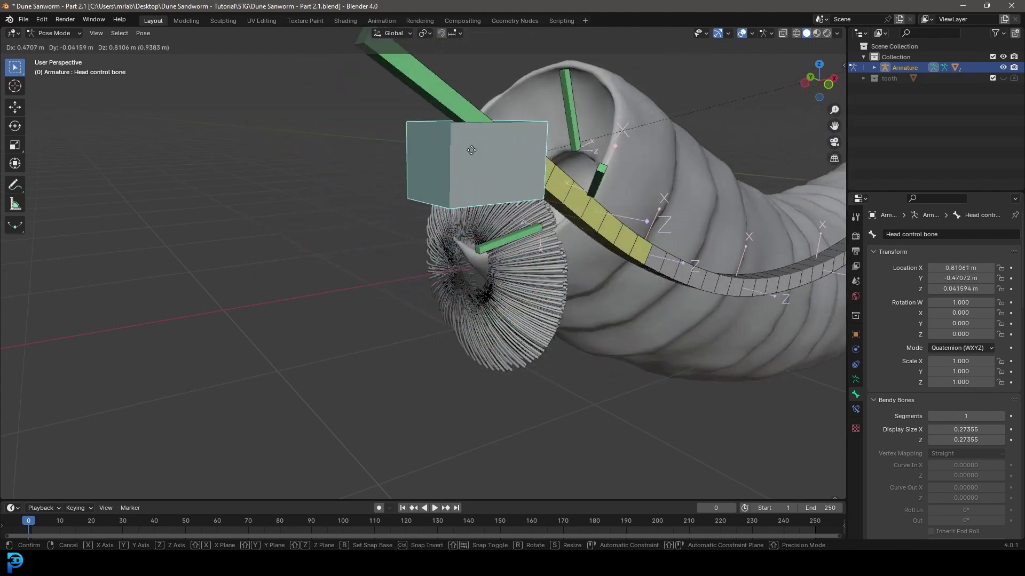
right_click(458, 240)
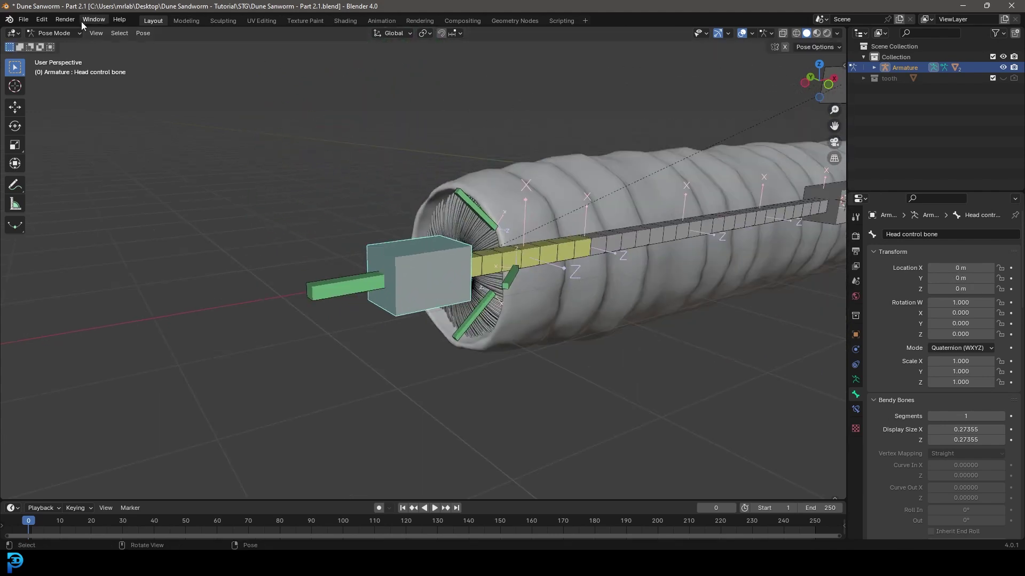
- Return to Object Mode and move the Armature modifier of the teeth object above its ParticleSystem modifier
click(59, 45)
scroll(466, 202, up, 2)
click(476, 181)
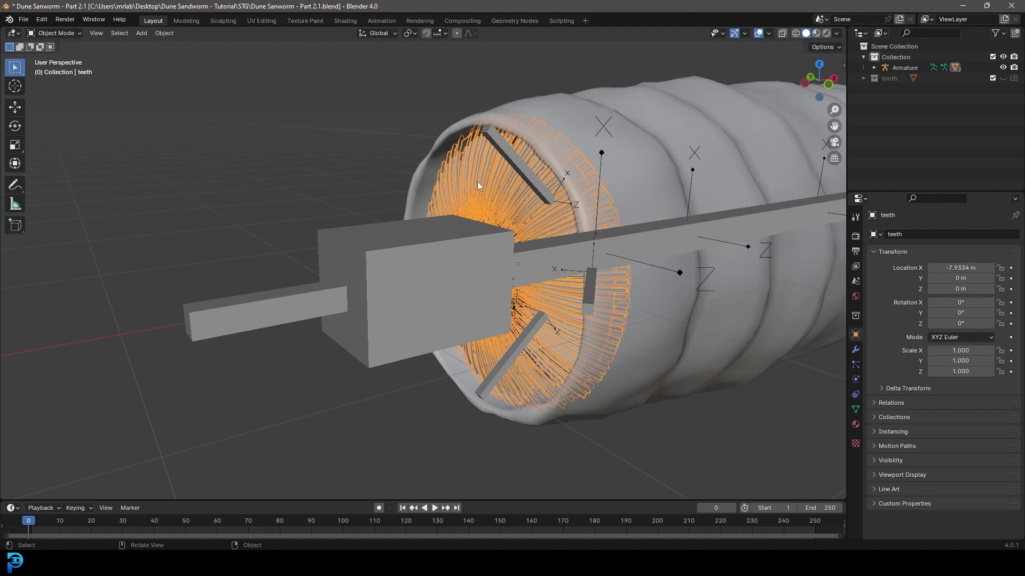
click(855, 350)
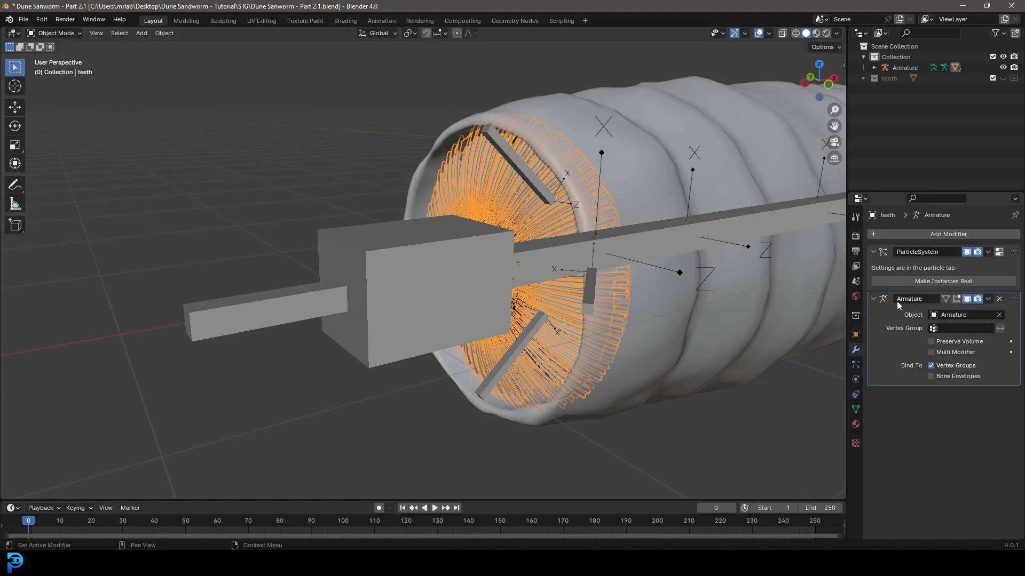
drag(1014, 299, 1014, 252)
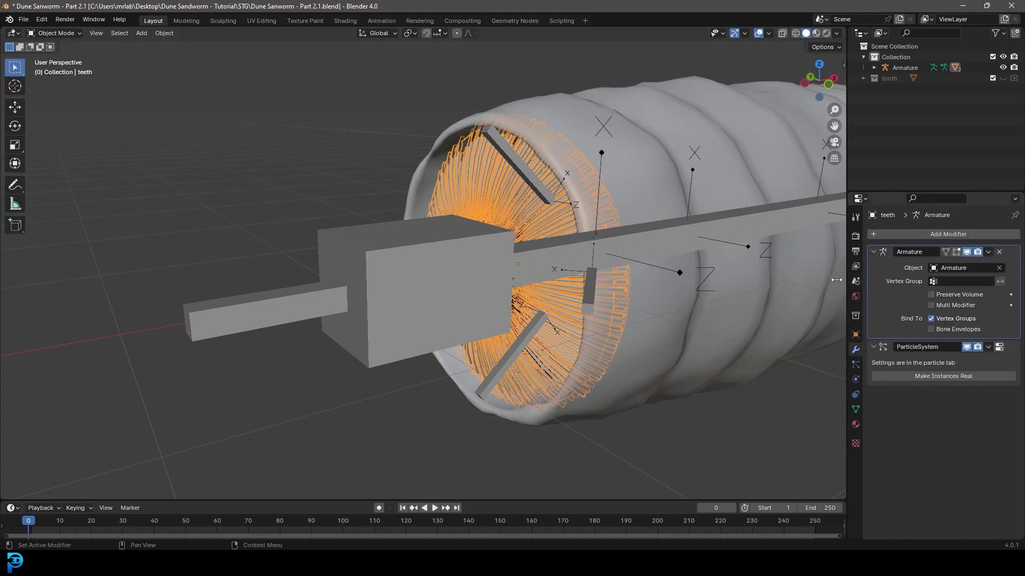
- Select the armature and switch it to Pose Mode
scroll(481, 241, down, 5)
click(429, 261)
click(53, 34)
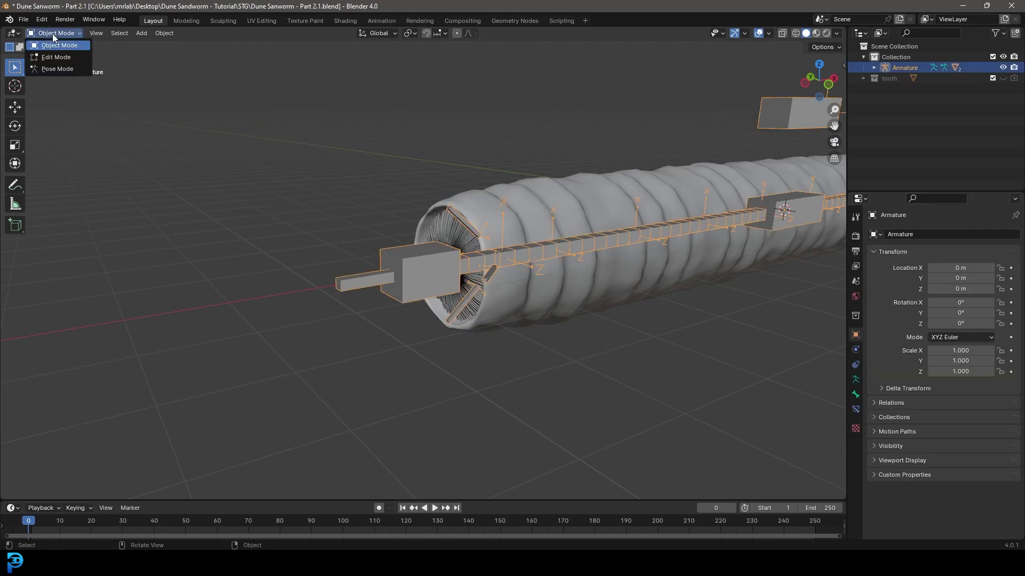
click(62, 66)
scroll(339, 273, up, 3)
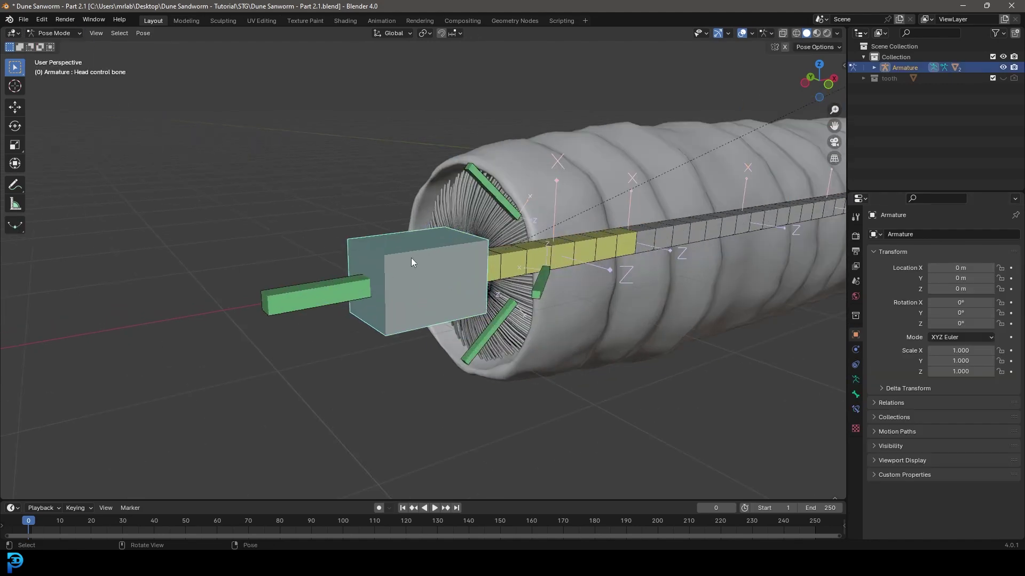
- Test the worm's deformation with a free move of the Head control bone, and cancel the move
scroll(409, 258, down, 3)
key(g)
right_click(492, 193)
scroll(345, 307, up, 4)
- Move the mouth open con bone freely by about X -0.058 m, Y -0.002 m and Z -0.084 m
click(287, 308)
scroll(325, 312, down, 3)
scroll(328, 307, up, 4)
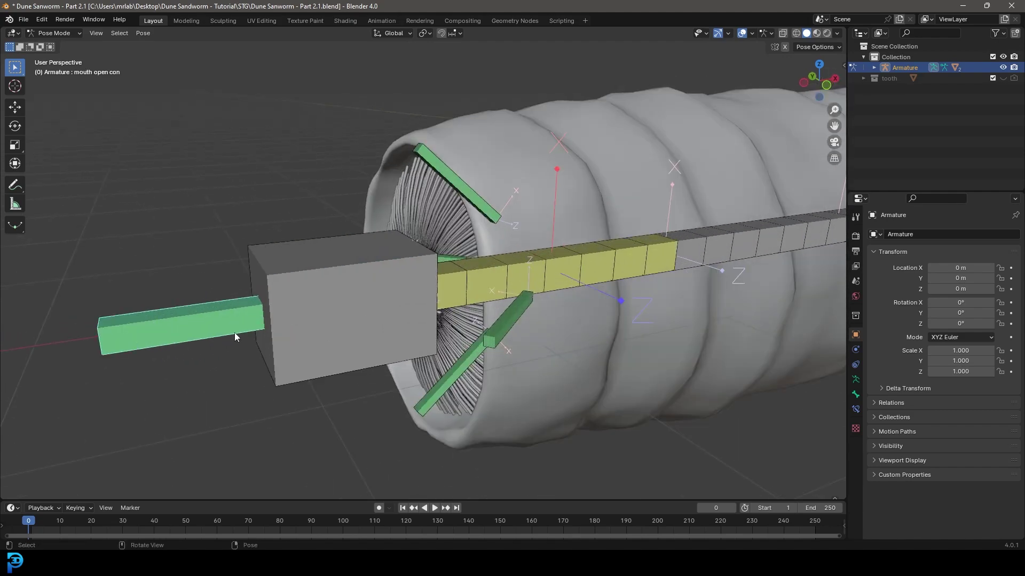
key(g)
click(316, 339)
scroll(352, 334, down, 5)
middle_drag(368, 333, 464, 327)
scroll(465, 327, up, 3)
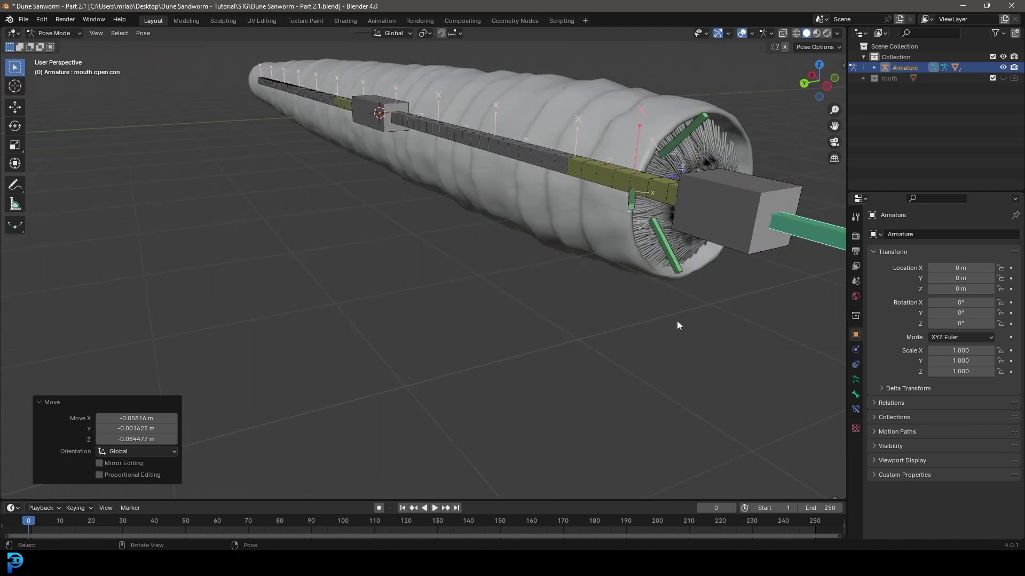
- Move the mouth open con bone again, shifting it upward to narrow the worm's mouth
key(g)
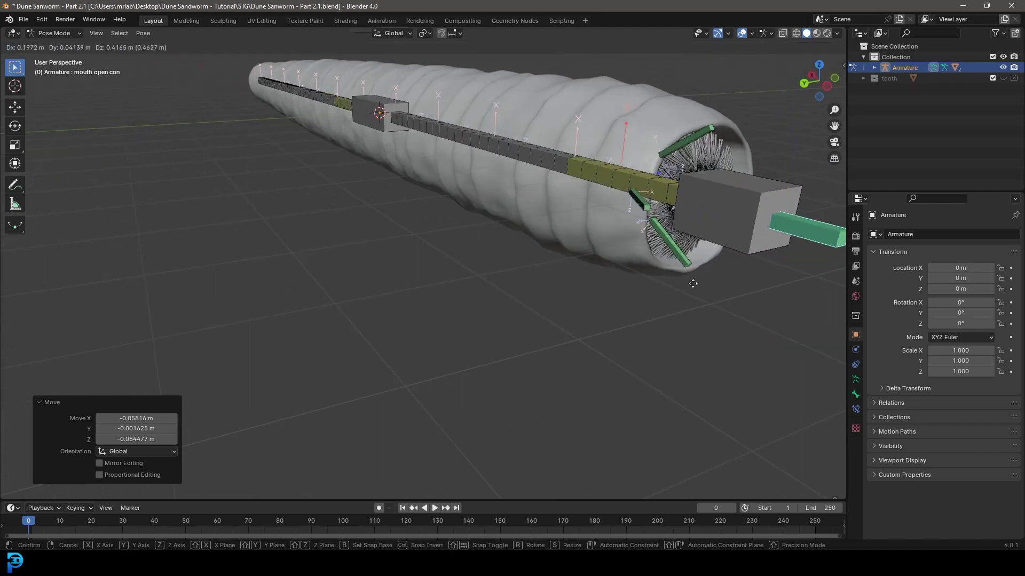
click(690, 275)
scroll(676, 283, down, 2)
middle_drag(675, 283, 512, 285)
- Raise the Head control bone in two free moves, about 1.04 m and about 3.19 m along Z
click(370, 287)
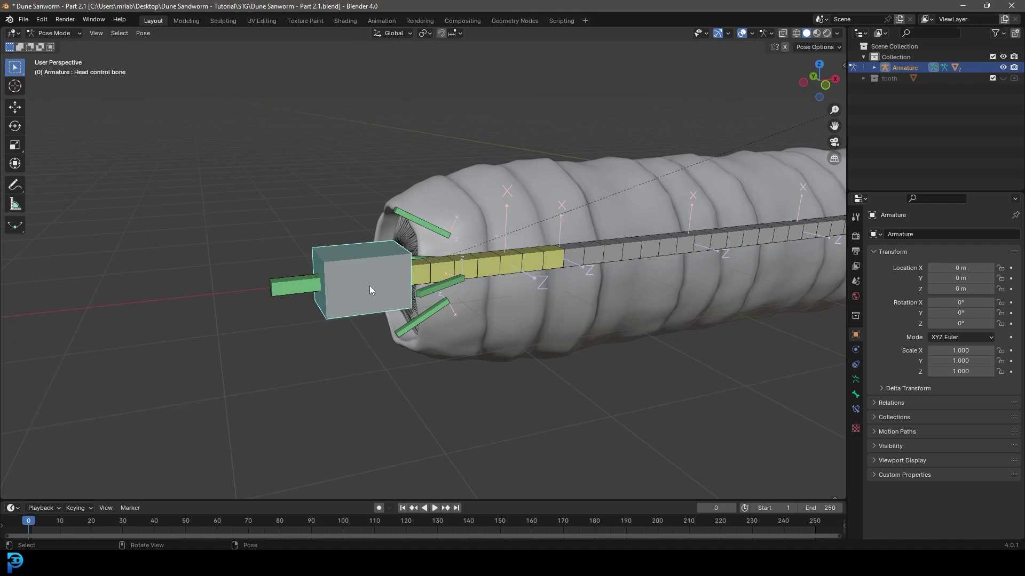
key(g)
click(453, 216)
scroll(494, 213, down, 6)
key(g)
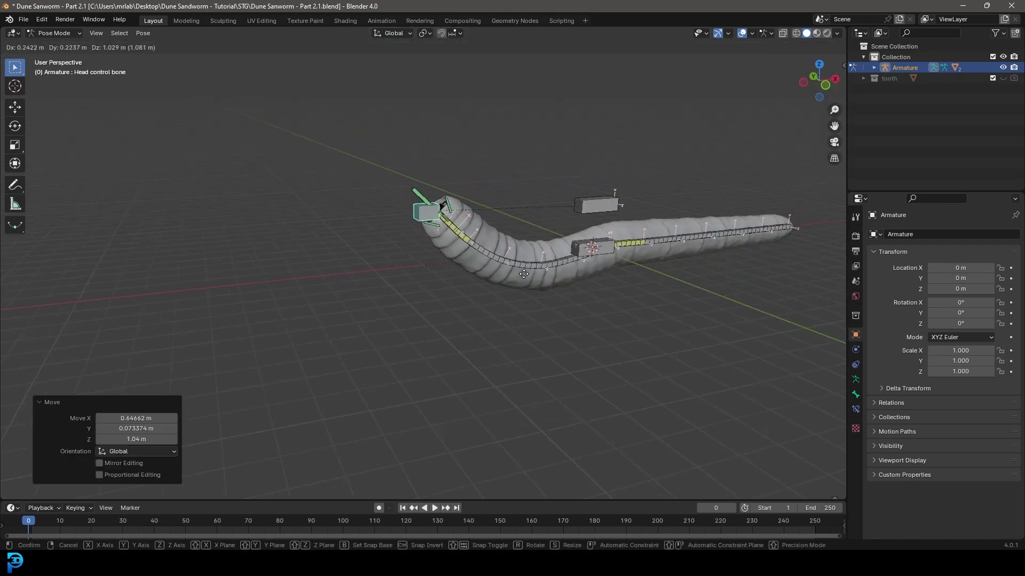
click(545, 235)
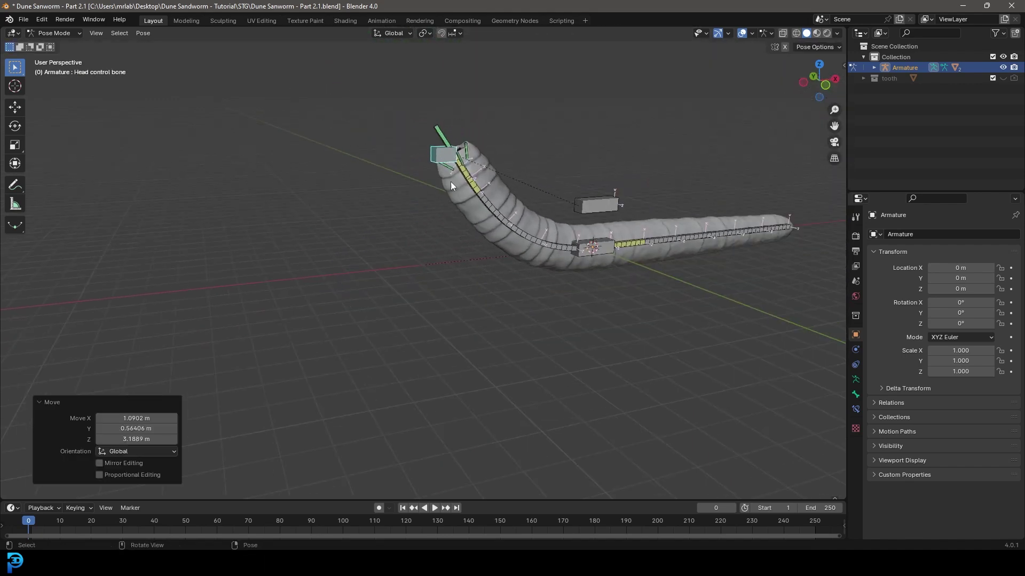
- Select the HEAD bone and rotate it about -29.1° around the view axis to tilt the worm's head
scroll(442, 165, up, 2)
click(497, 148)
shift+middle_drag(543, 174, 495, 240)
key(r)
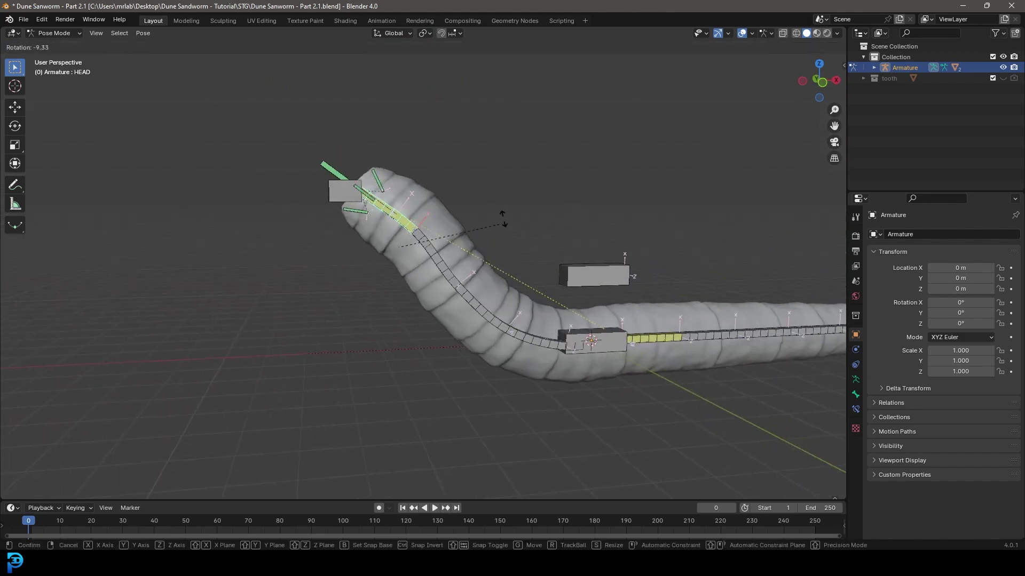
click(497, 184)
- Hide the viewport overlays and examine the posed worm's mouth, teeth and body from several angles
middle_drag(344, 240, 443, 224)
scroll(464, 214, up, 2)
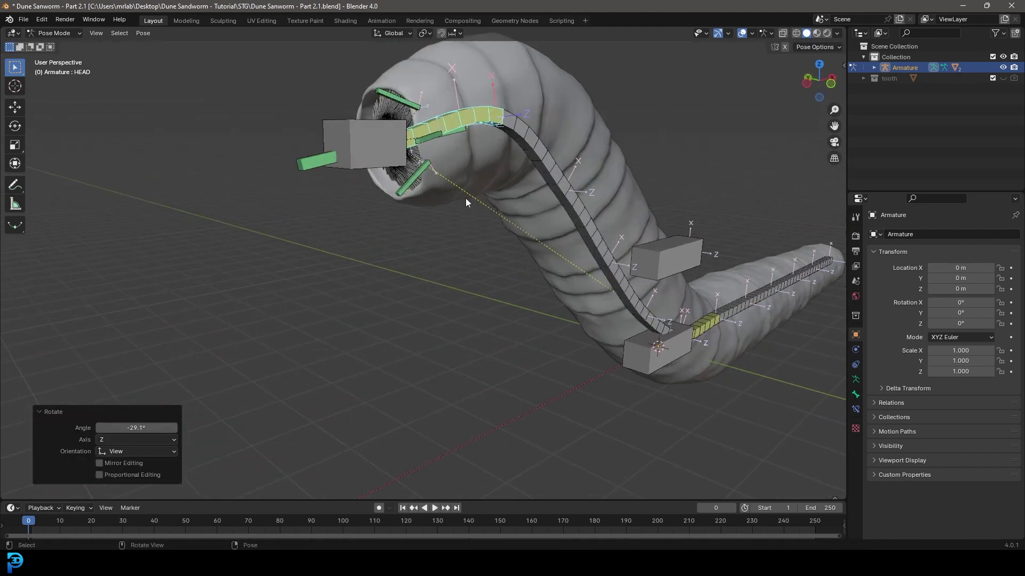
click(742, 34)
middle_drag(465, 184, 576, 206)
scroll(550, 256, up, 3)
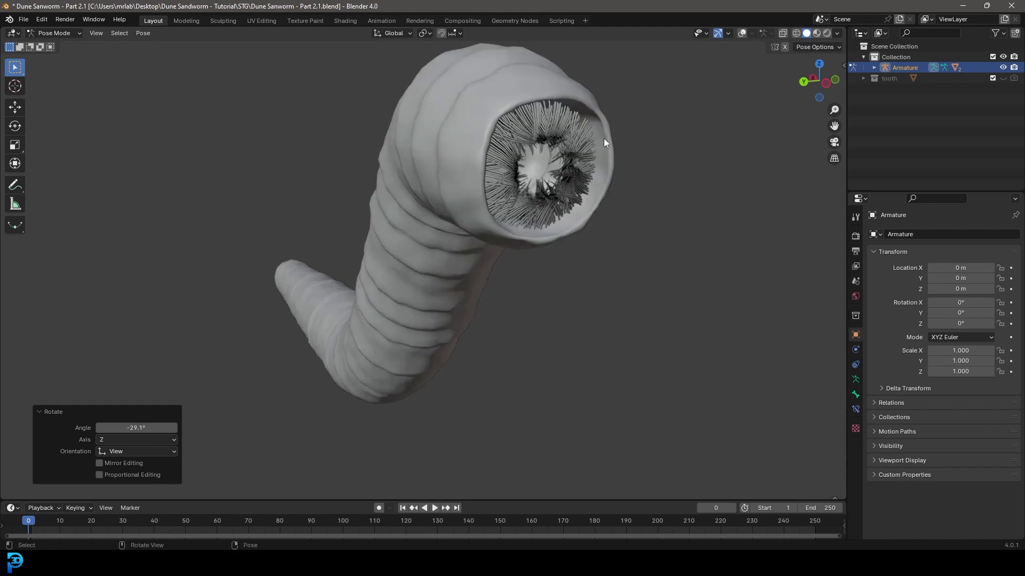
middle_drag(607, 161, 596, 226)
scroll(598, 228, up, 2)
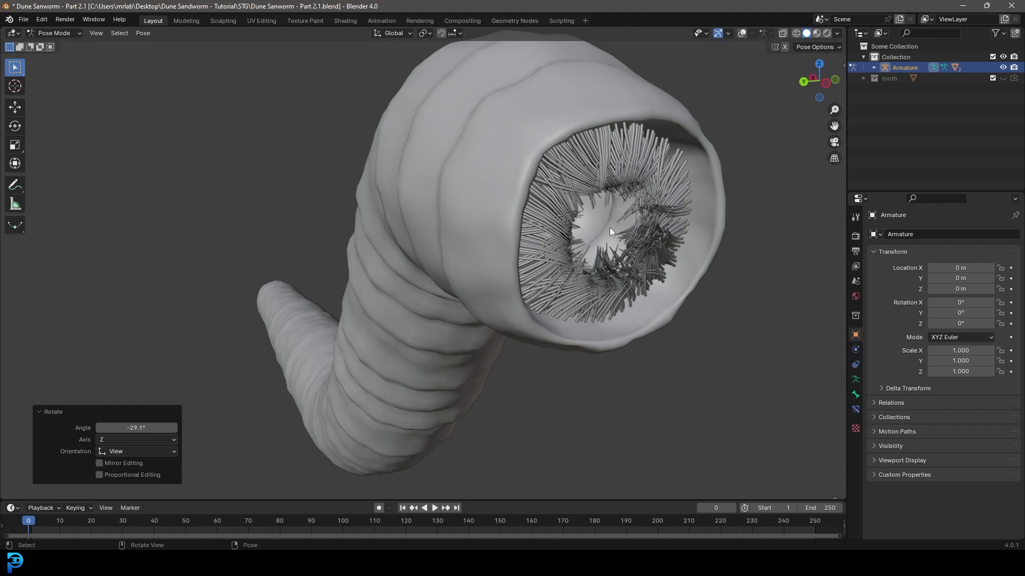
middle_drag(606, 228, 491, 336)
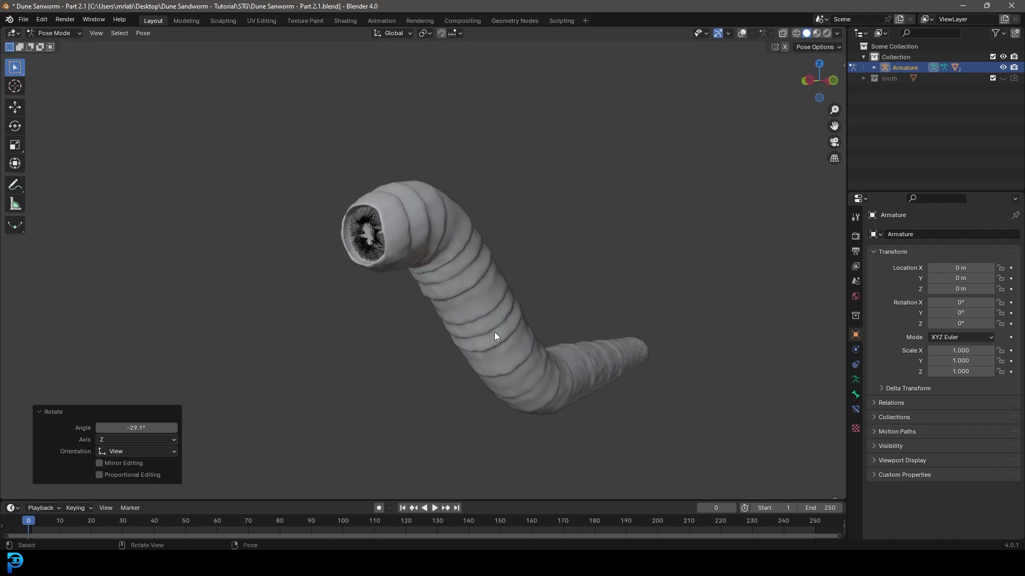
scroll(555, 231, up, 2)
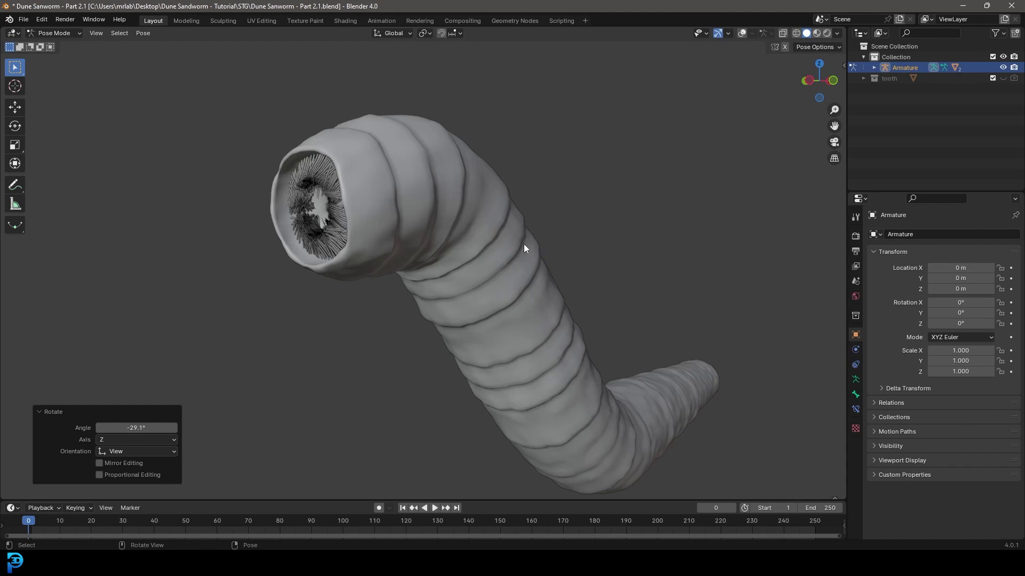